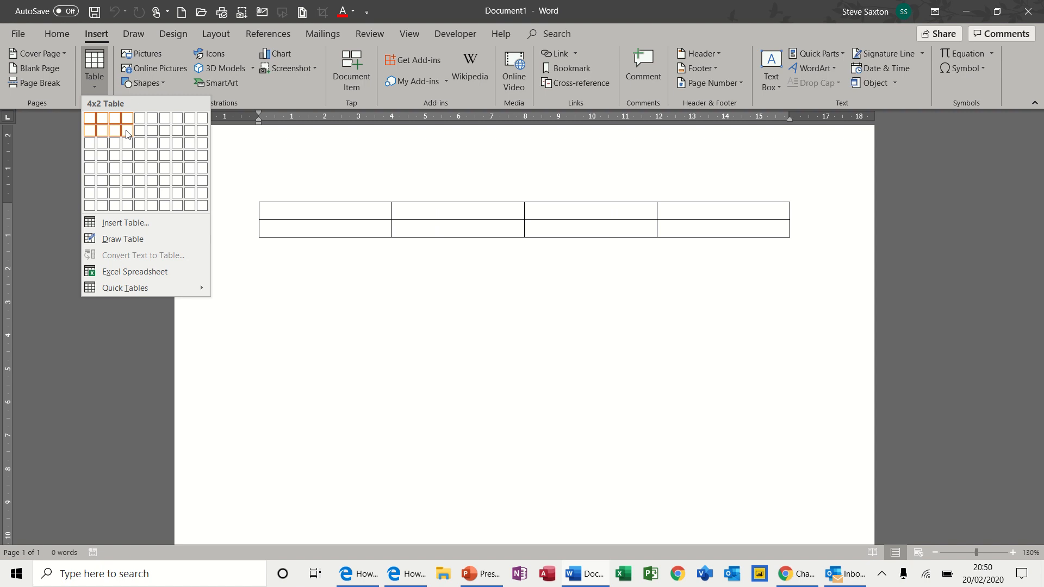
- Insert a blank table four columns wide and two rows deep
{"action": "left_click", "coordinate": [127, 131]}
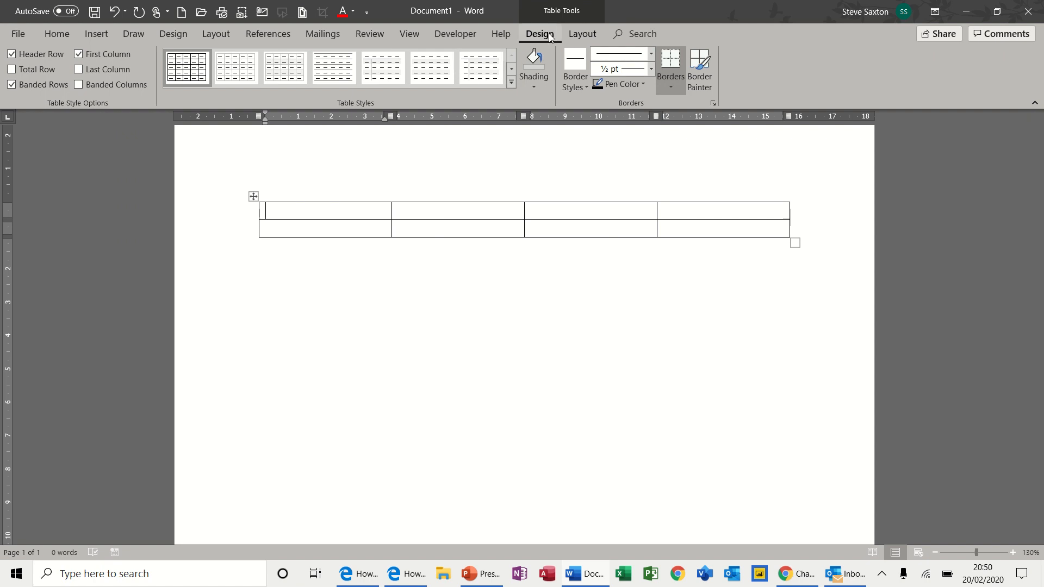
- Make the table's top row bold with centred text
{"action": "left_click", "coordinate": [578, 34]}
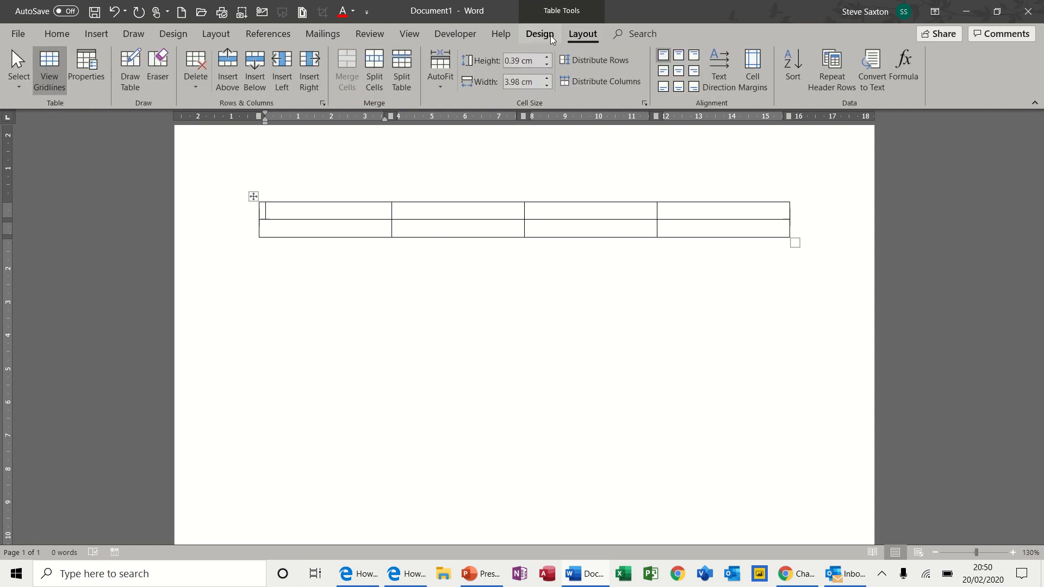
{"action": "left_click", "coordinate": [551, 35]}
{"action": "left_click", "coordinate": [575, 35]}
{"action": "left_click", "coordinate": [541, 34]}
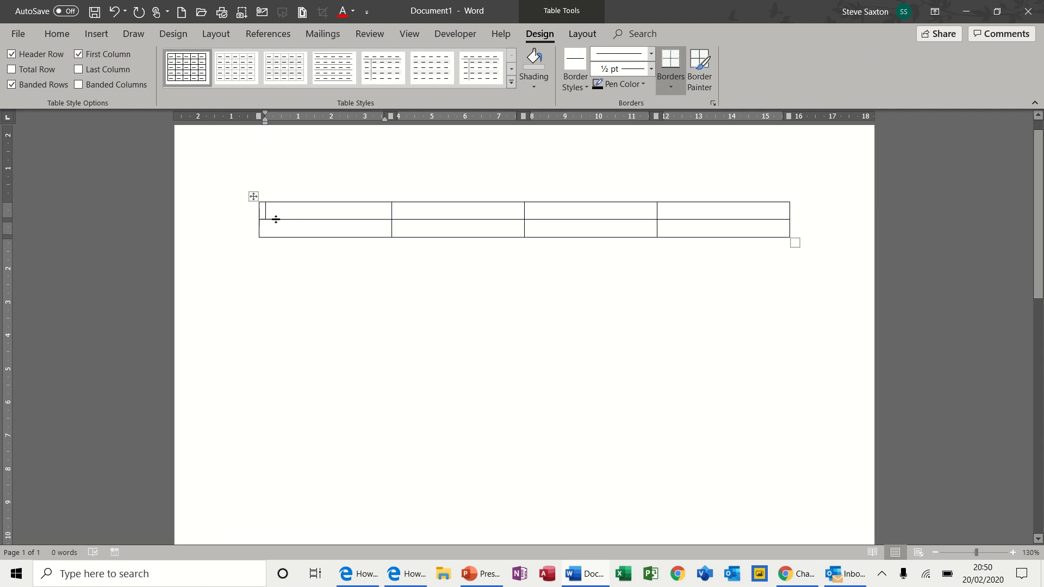
{"action": "left_click", "coordinate": [238, 212]}
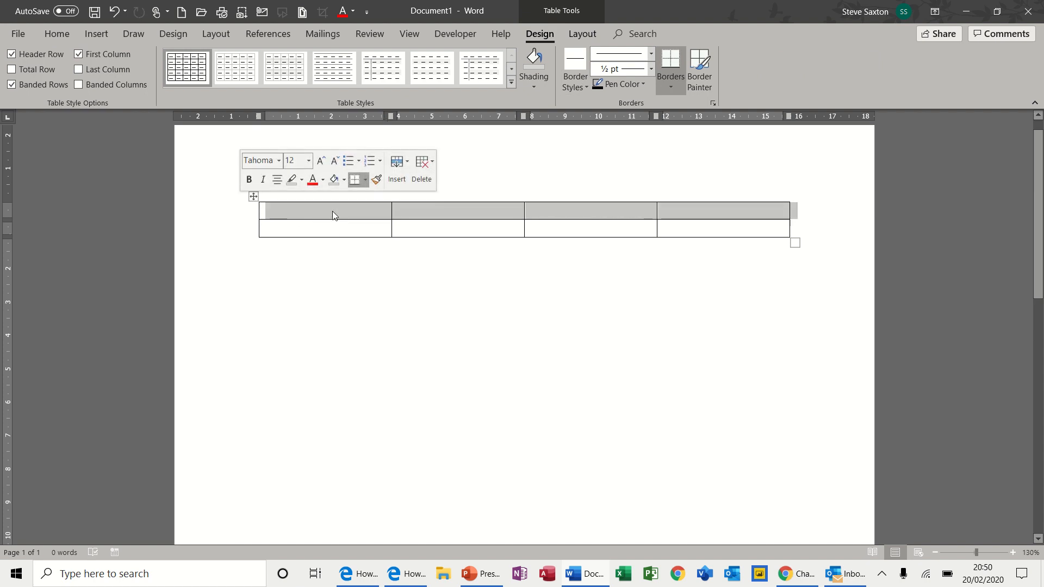
{"action": "left_click", "coordinate": [249, 181]}
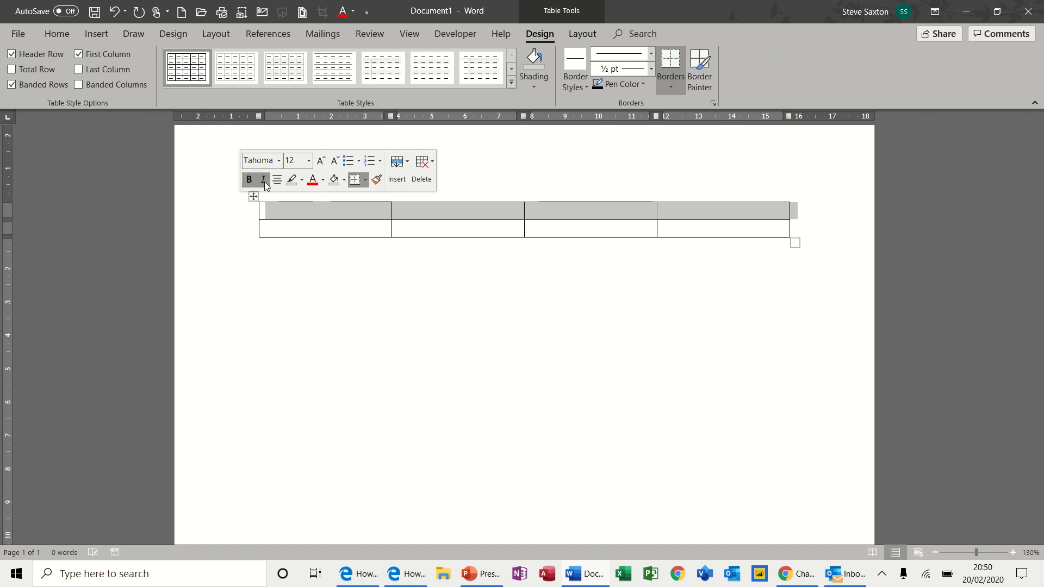
{"action": "left_click", "coordinate": [276, 181]}
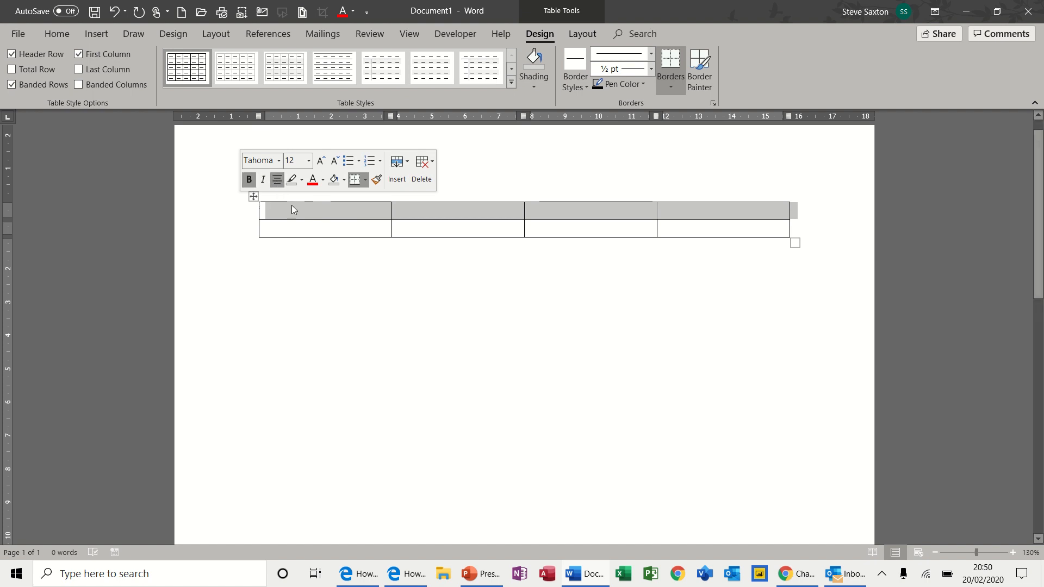
- Shade the top row light grey, browsing the table styles without applying one
{"action": "left_click", "coordinate": [343, 182]}
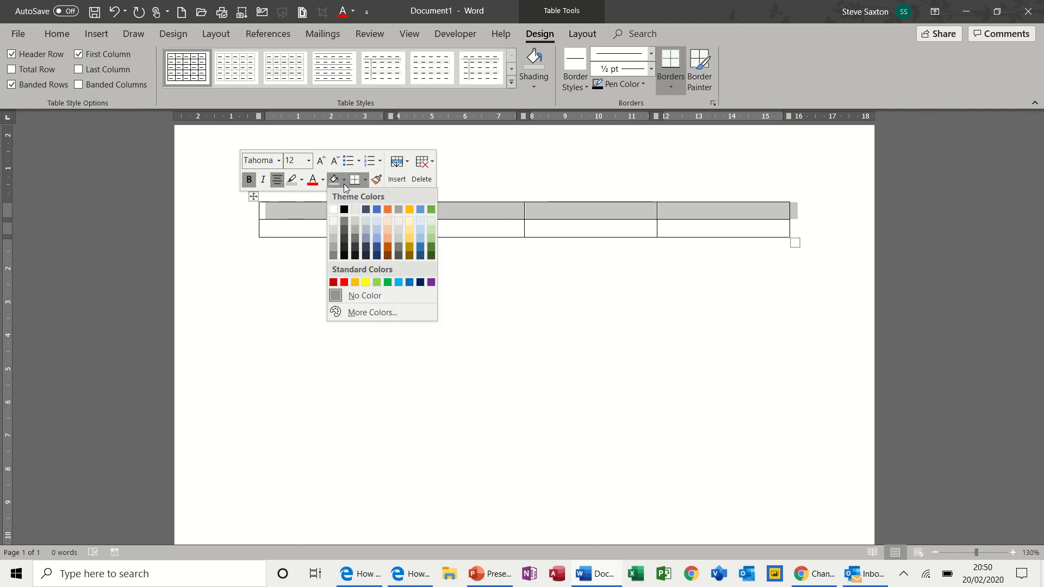
{"action": "left_click", "coordinate": [335, 236]}
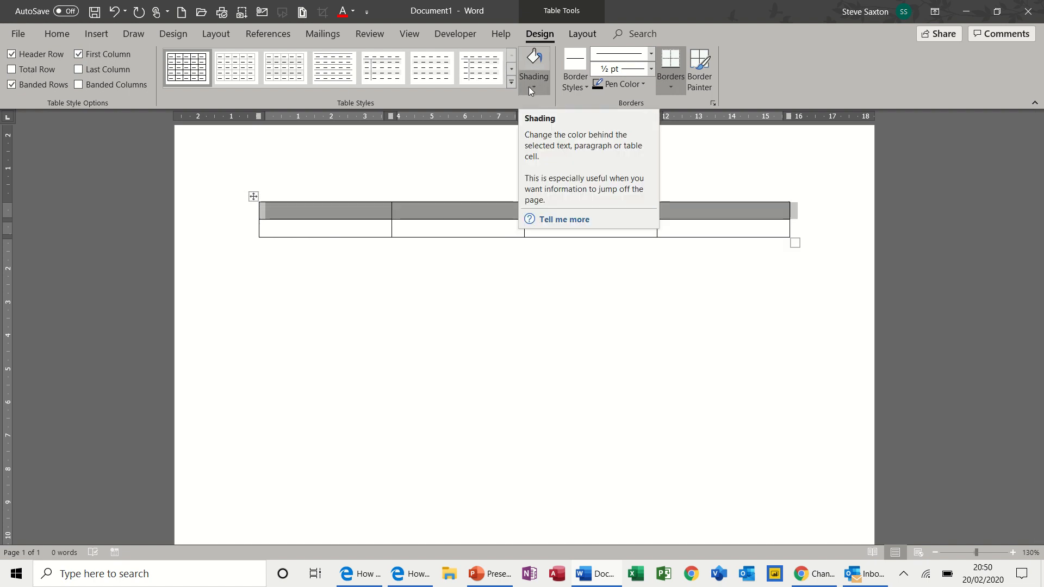
{"action": "left_click", "coordinate": [514, 81]}
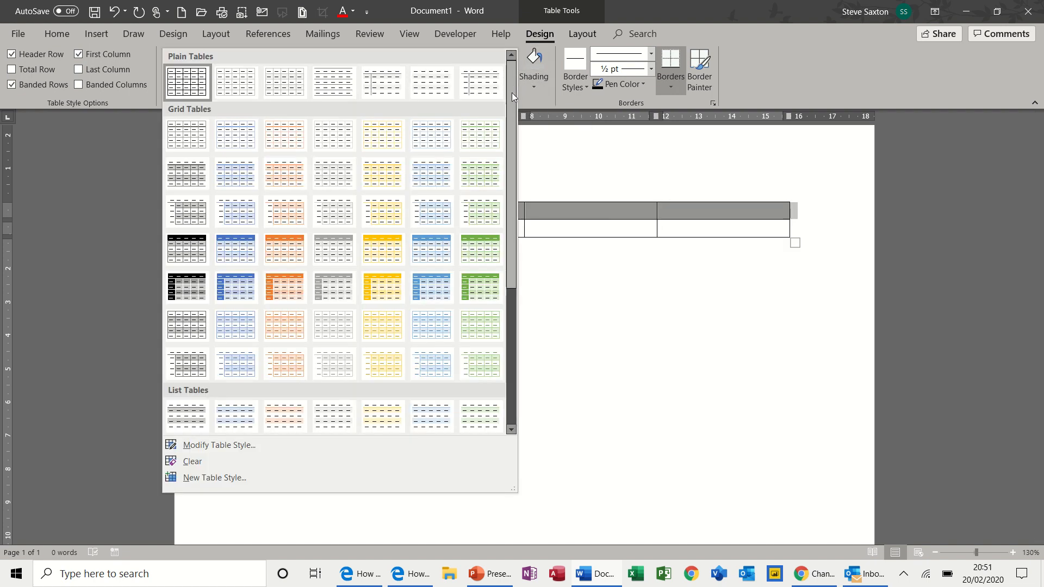
{"action": "left_click_drag", "start_coordinate": [511, 99], "coordinate": [508, 183]}
{"action": "left_click", "coordinate": [522, 223]}
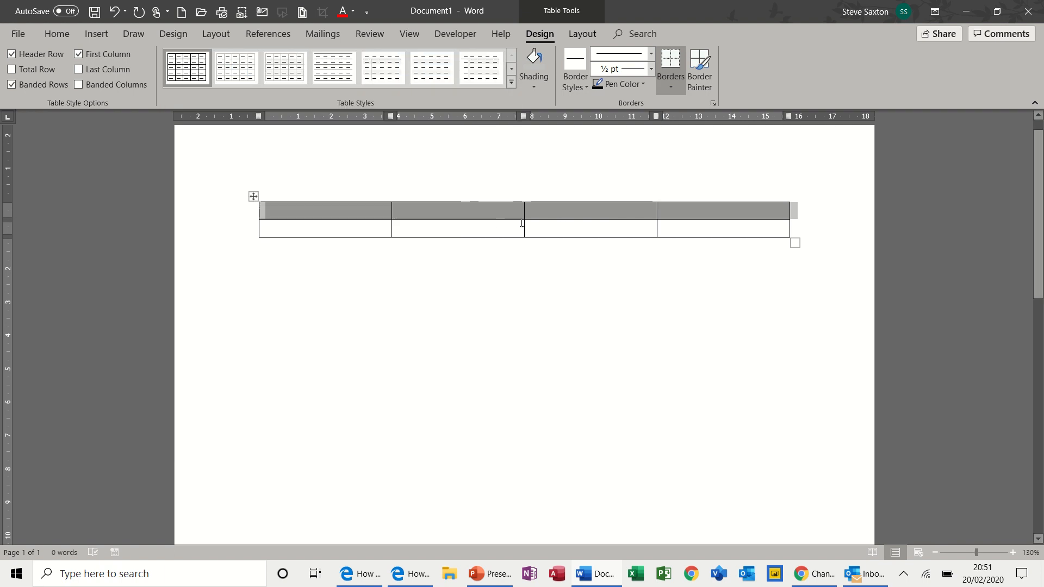
{"action": "left_click", "coordinate": [311, 211]}
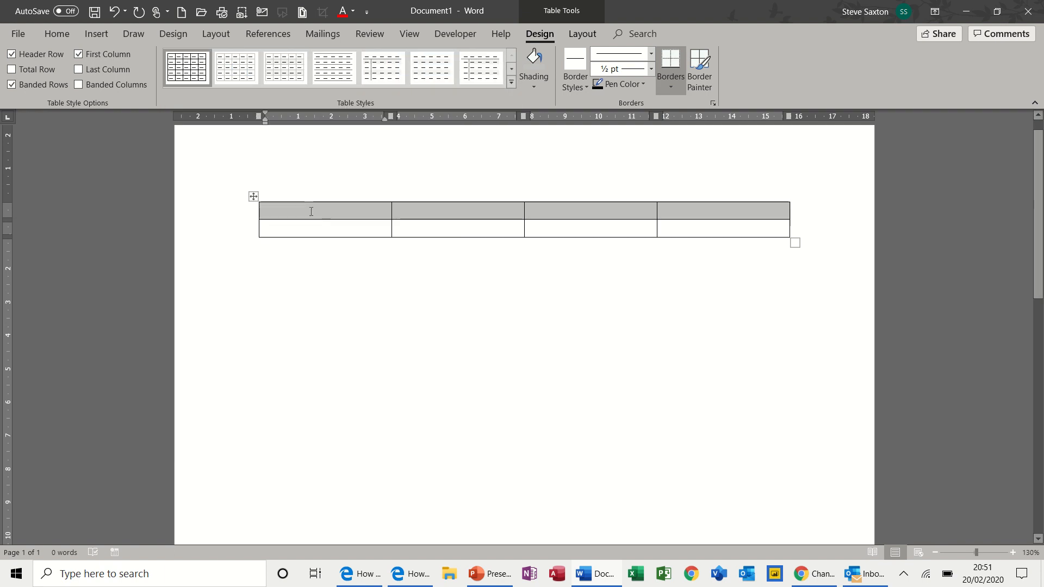
- Enter the headings First Name, Surname, Department and Salary across the top row
{"action": "type", "text": "Fir"}
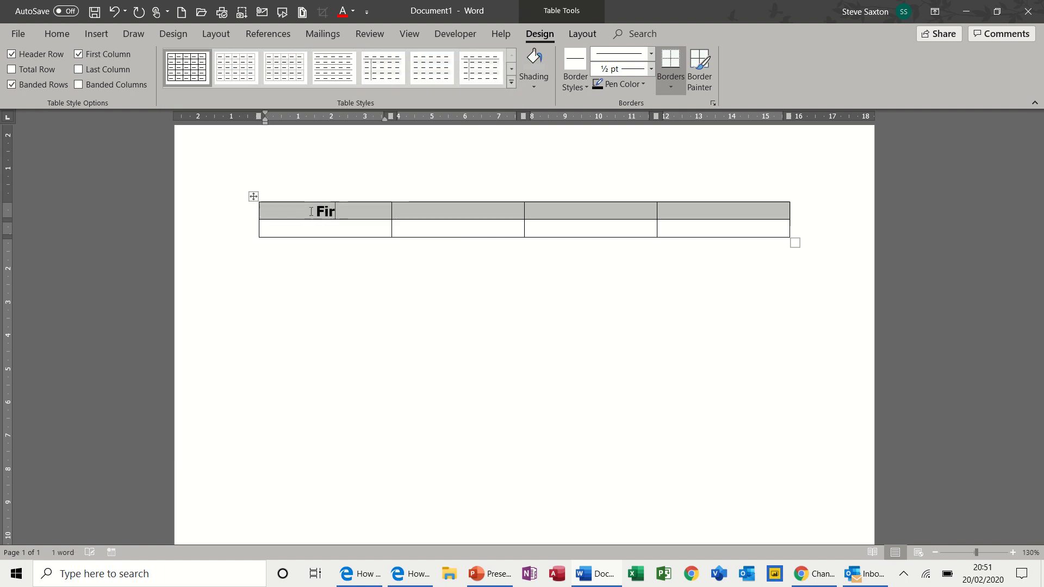
{"action": "type", "text": "st Name"}
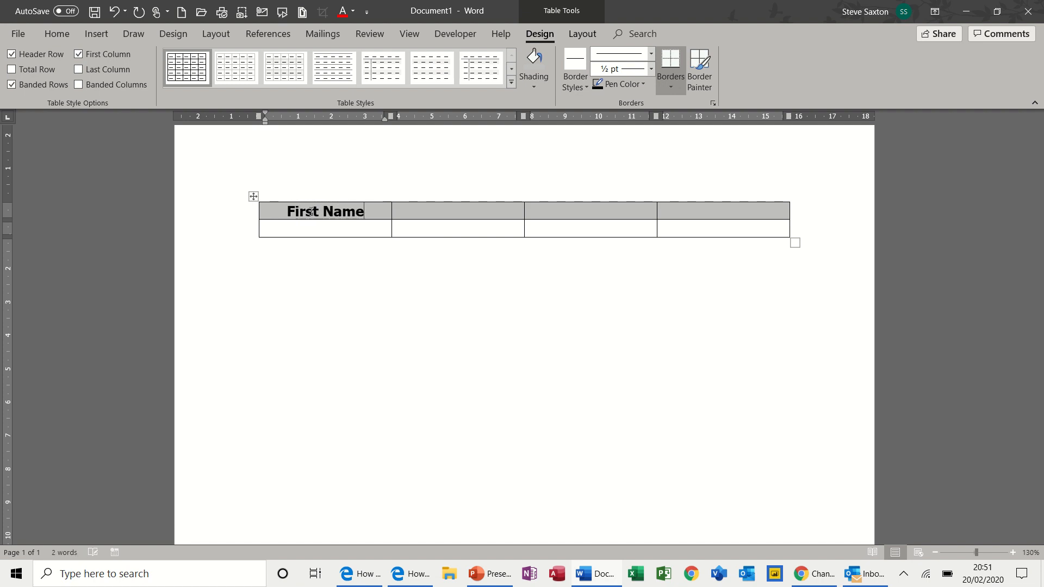
{"action": "key", "text": "Tab"}
{"action": "type", "text": "Surname"}
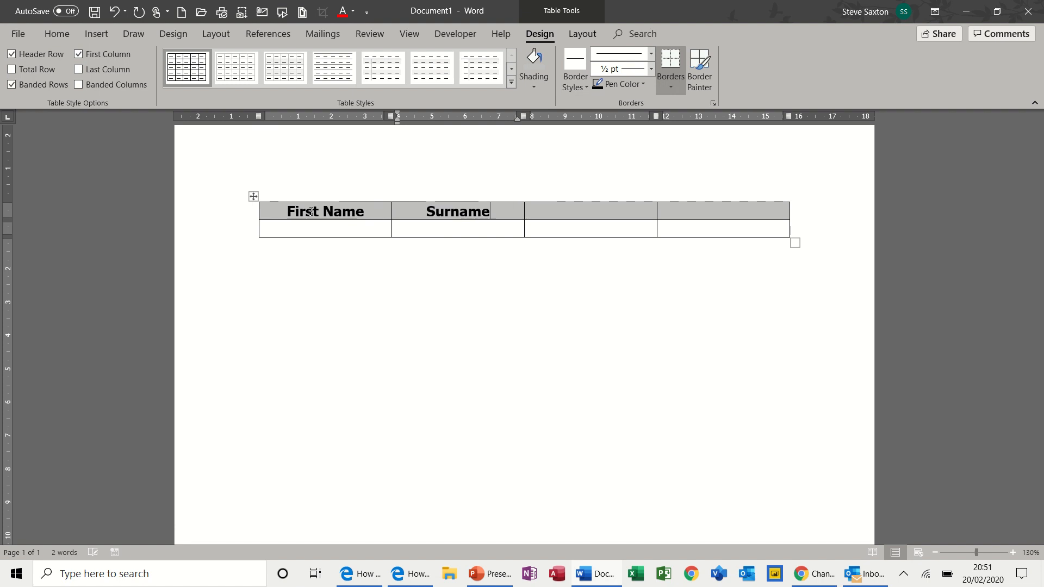
{"action": "key", "text": "Tab"}
{"action": "type", "text": "Department"}
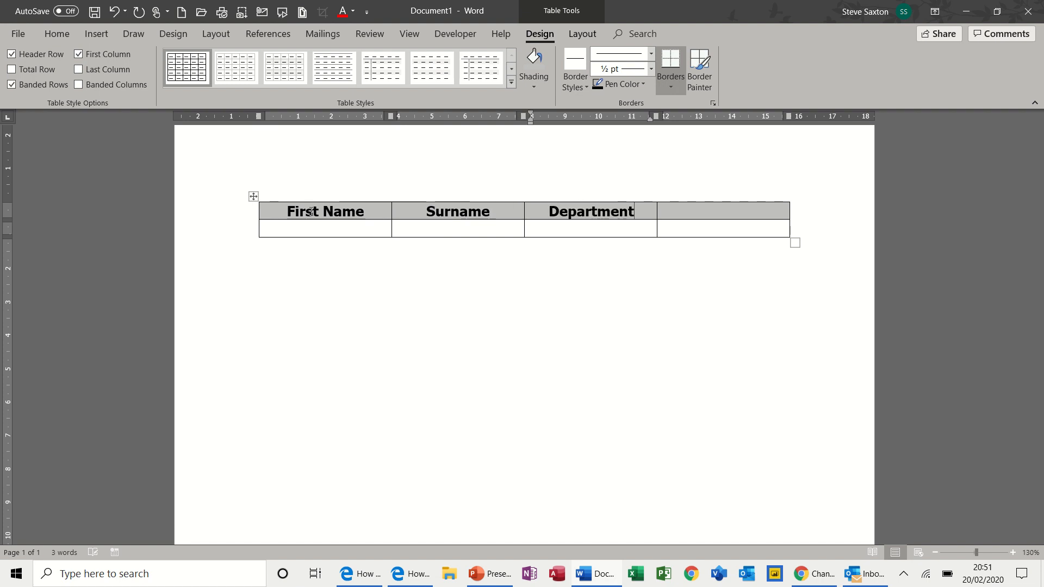
{"action": "key", "text": "Tab"}
{"action": "type", "text": "Salary"}
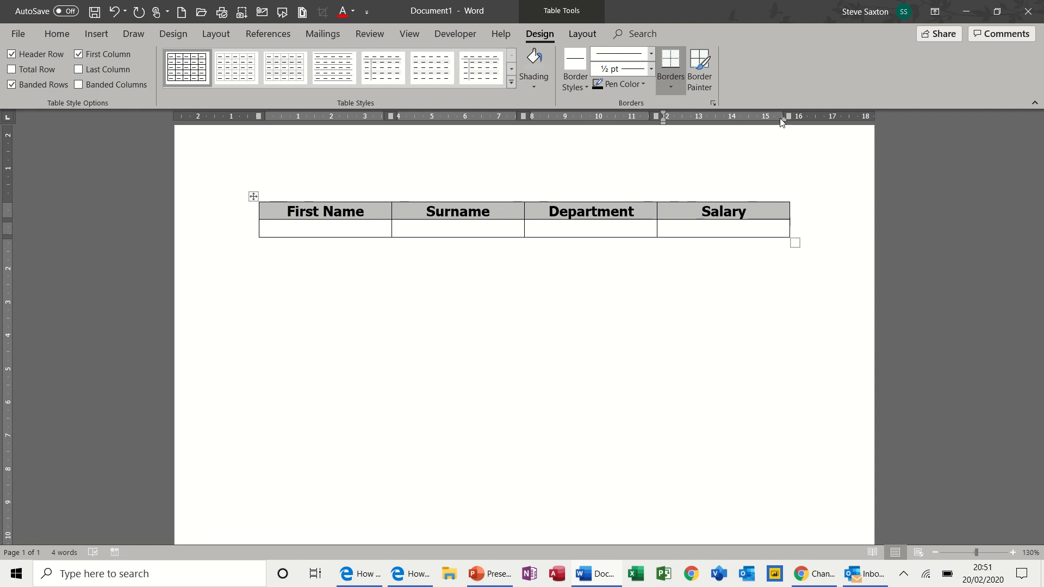
{"action": "left_click", "coordinate": [410, 35]}
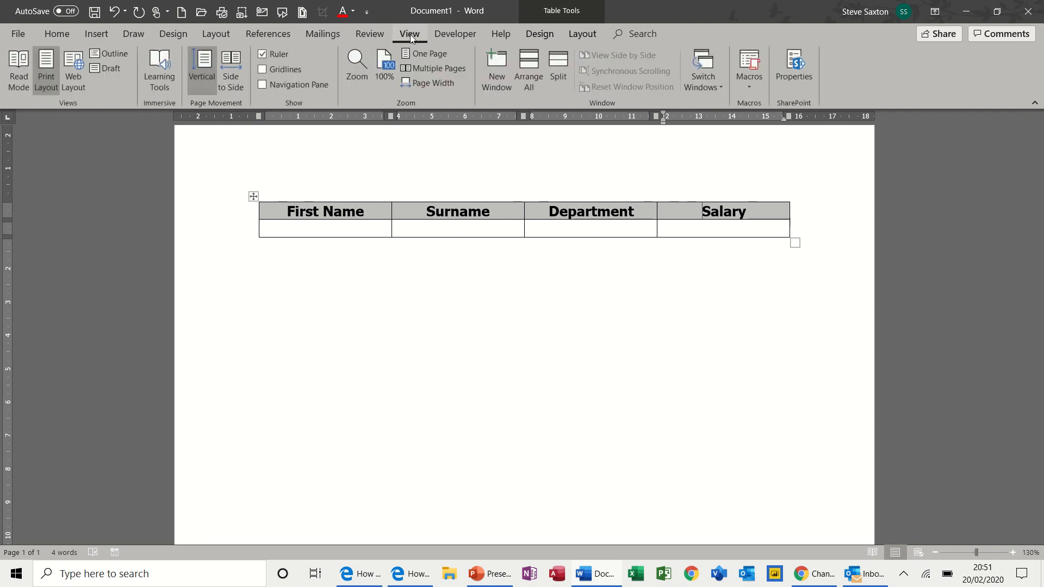
{"action": "left_click", "coordinate": [531, 39]}
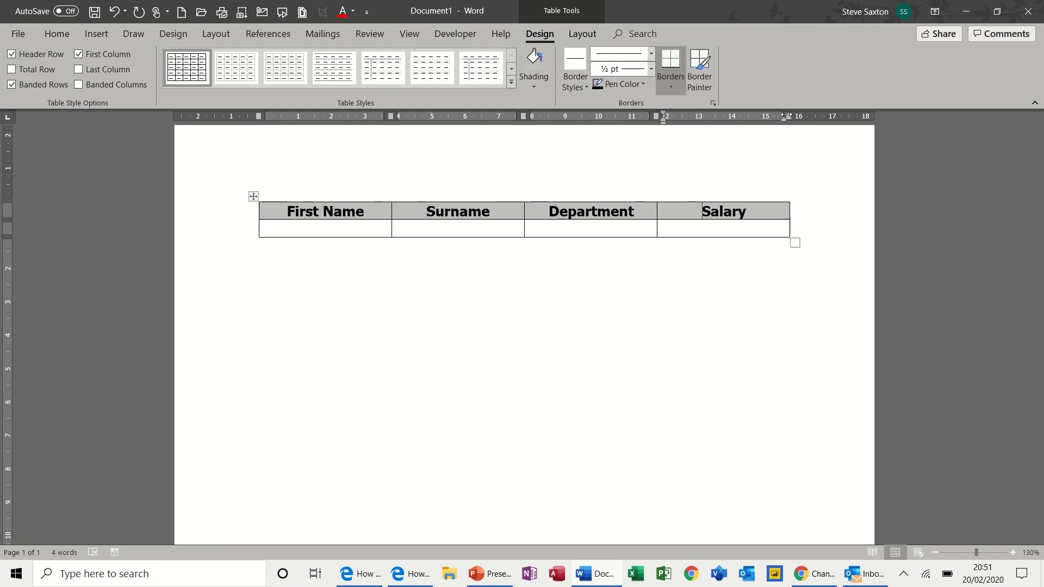
{"action": "left_click_drag", "start_coordinate": [786, 116], "coordinate": [787, 125]}
{"action": "mouse_move", "coordinate": [665, 125]}
{"action": "left_mouse_down"}
{"action": "mouse_move", "coordinate": [686, 110]}
{"action": "mouse_move", "coordinate": [664, 112]}
{"action": "left_mouse_up"}
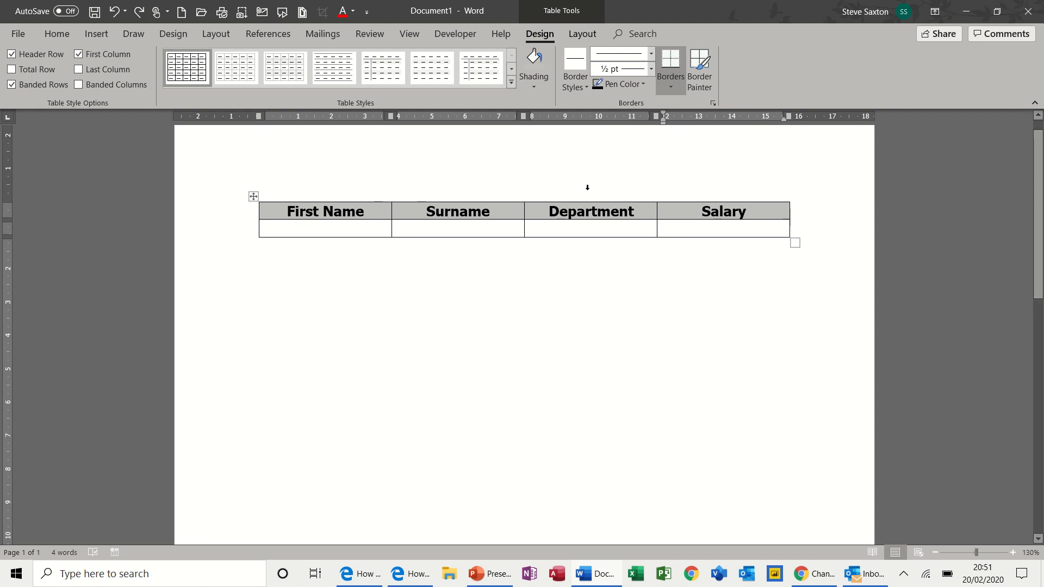
{"action": "left_click", "coordinate": [588, 210]}
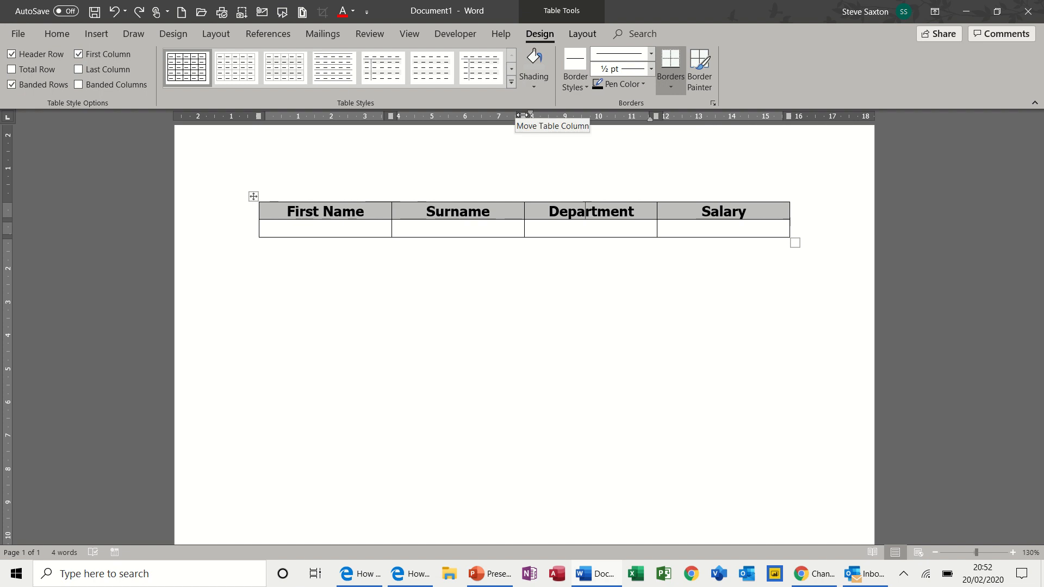
{"action": "key", "text": "alt"}
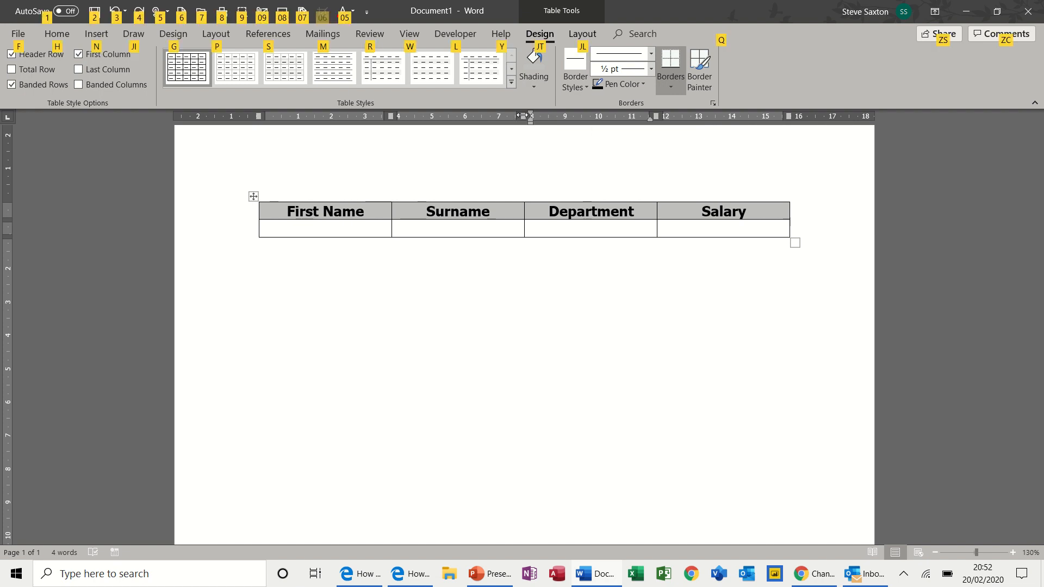
{"action": "left_click_drag", "start_coordinate": [522, 116], "coordinate": [523, 116]}
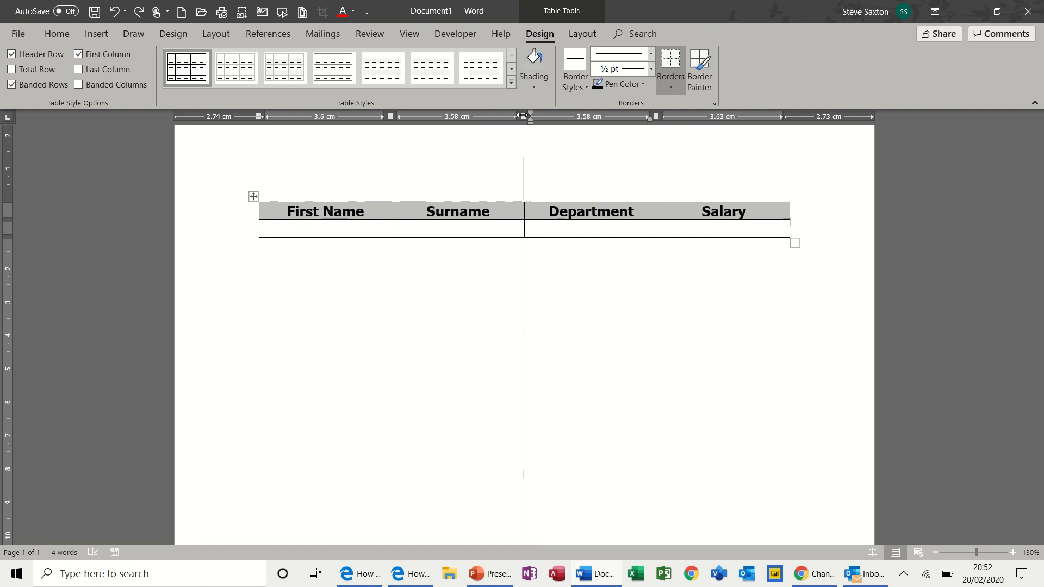
{"action": "left_click_drag", "start_coordinate": [522, 116], "coordinate": [522, 116]}
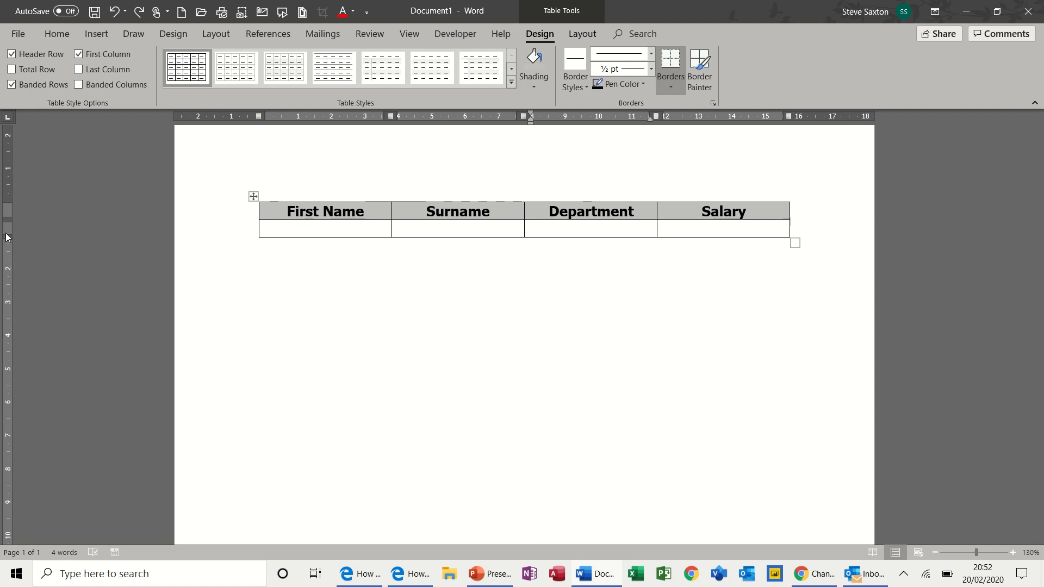
{"action": "left_click", "coordinate": [310, 227]}
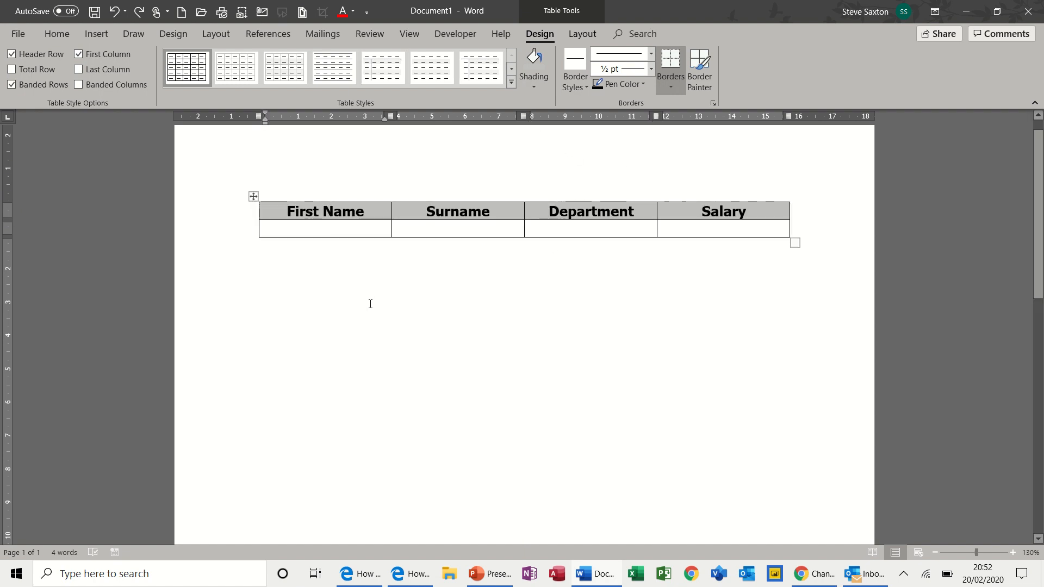
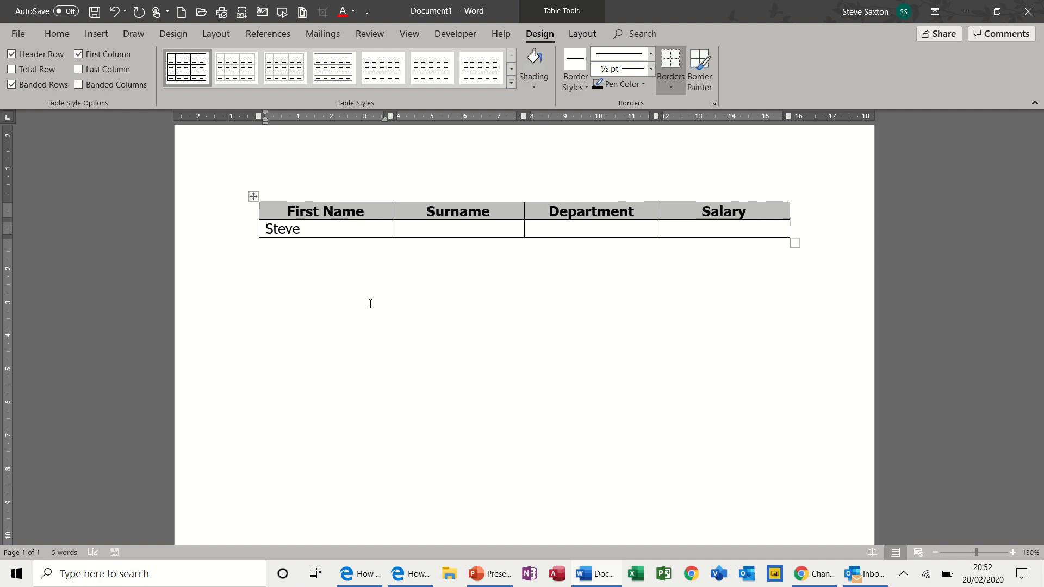
{"action": "key", "text": "Tab"}
{"action": "key", "text": "Tab"}
{"action": "type", "text": "Sales"}
{"action": "key", "text": "Tab"}
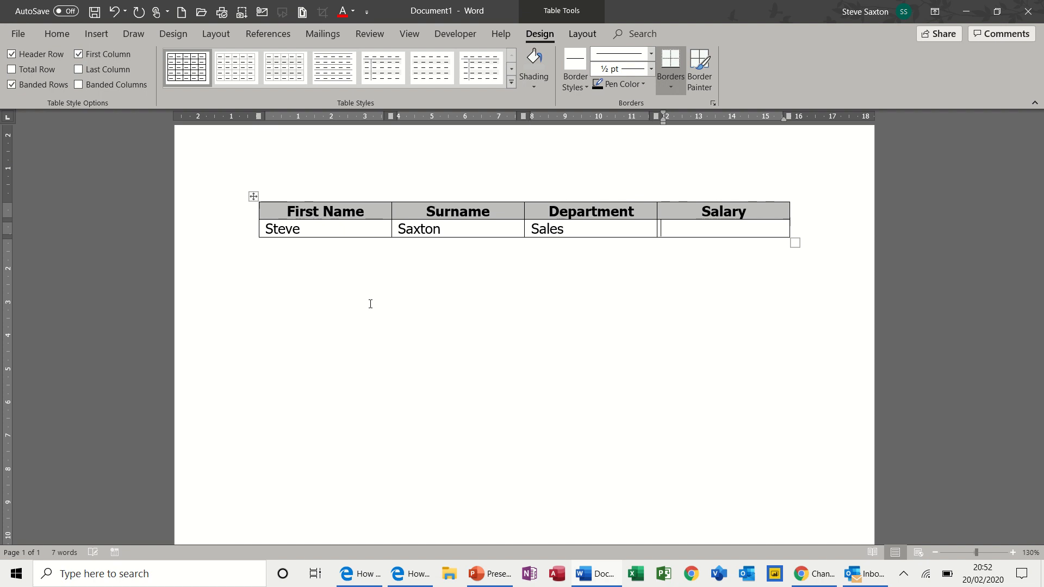
{"action": "type", "text": "£23,000"}
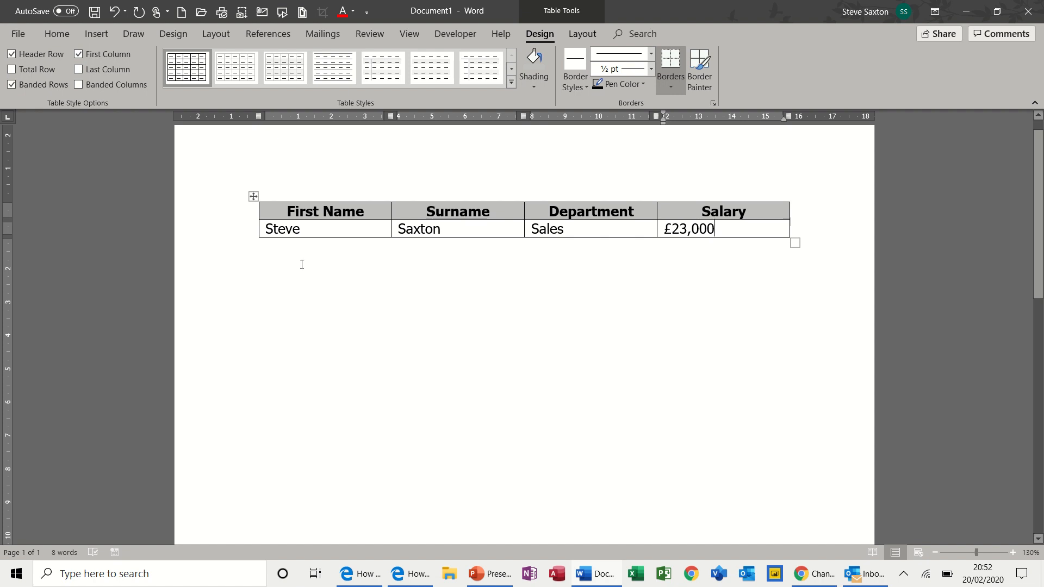
{"action": "mouse_move", "coordinate": [253, 242]}
{"action": "key", "text": "Tab"}
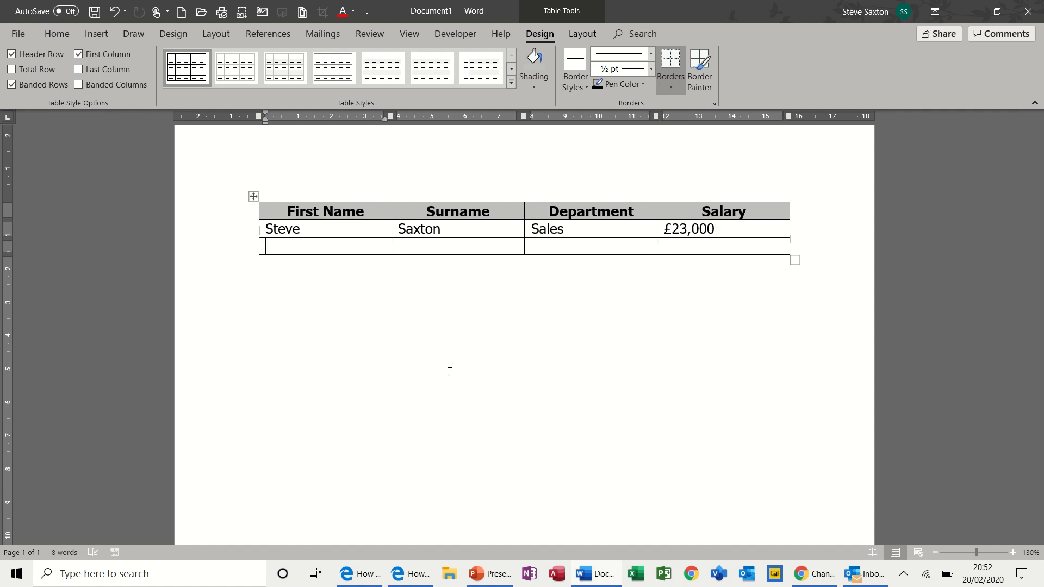
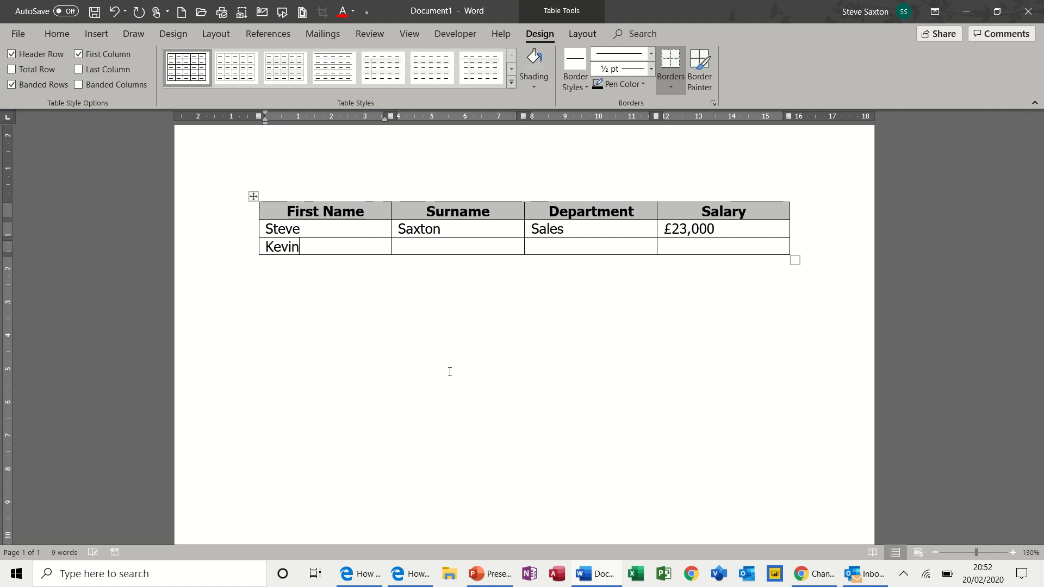
{"action": "key", "text": "Tab"}
{"action": "key", "text": "Tab"}
{"action": "type", "text": "Retail"}
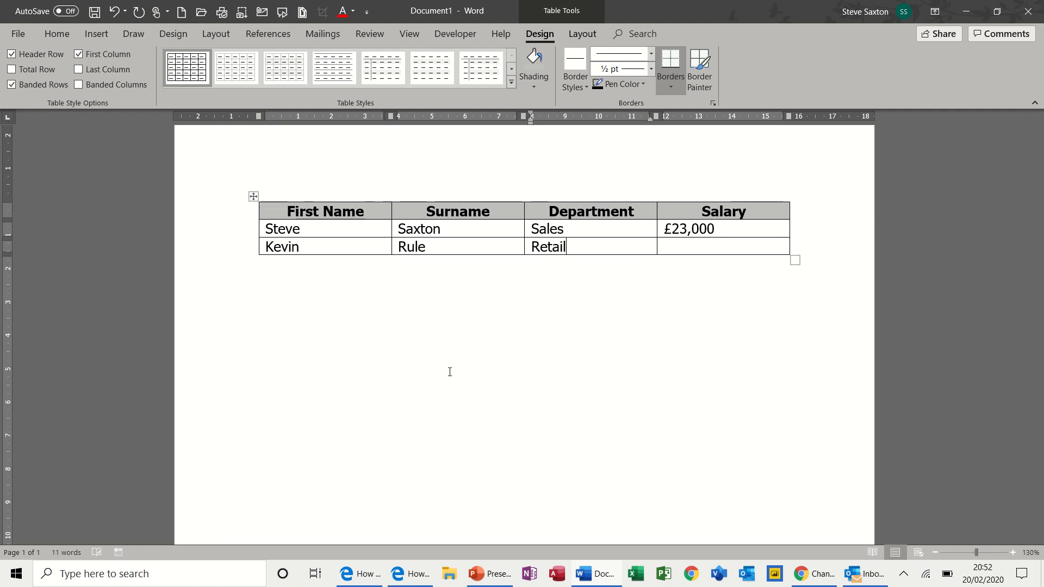
{"action": "key", "text": "Tab"}
{"action": "type", "text": "£21,000"}
- Add another row reading John, Smith, Sales, £23,000
{"action": "key", "text": "Tab"}
{"action": "type", "text": "John"}
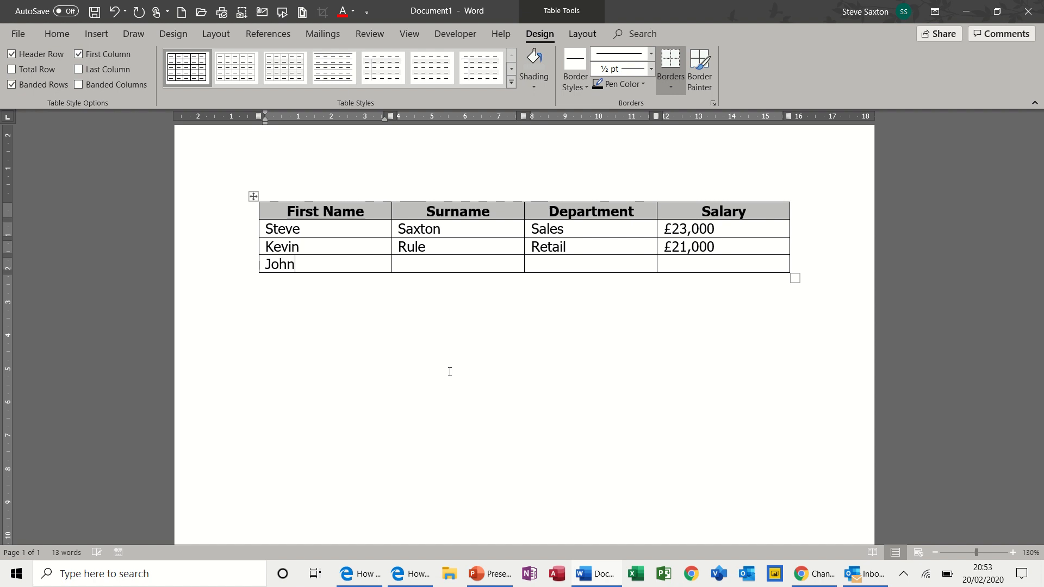
{"action": "key", "text": "Tab"}
{"action": "type", "text": "Smith"}
{"action": "key", "text": "Tab"}
{"action": "type", "text": "Sales"}
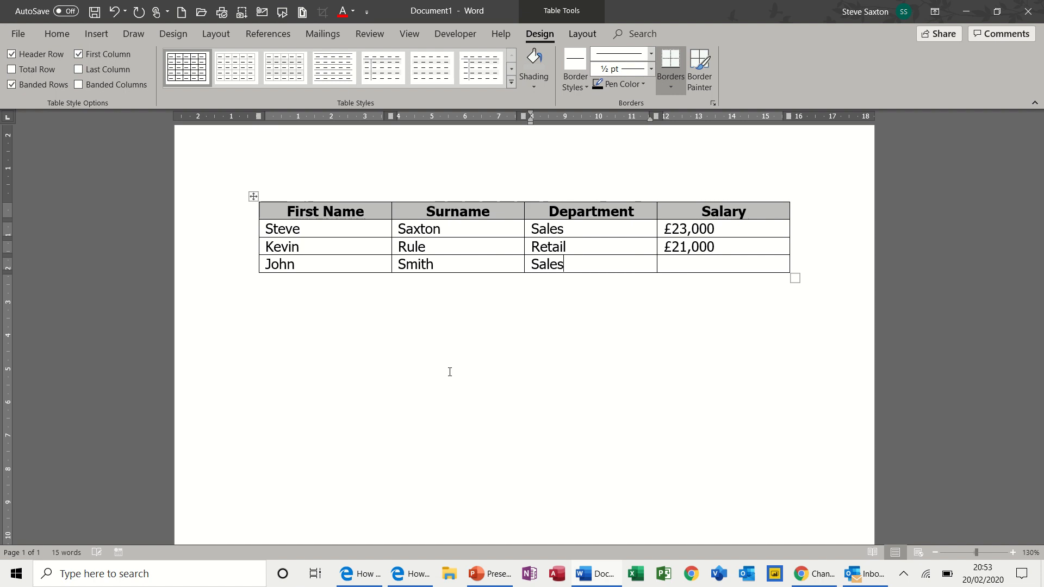
{"action": "key", "text": "Tab"}
{"action": "type", "text": "£23,000"}
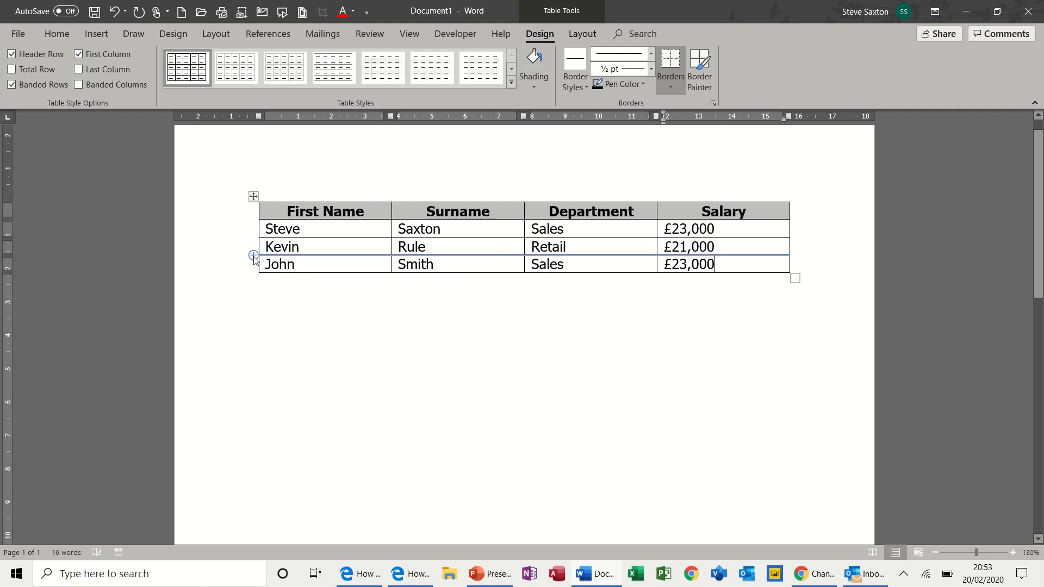
{"action": "left_click", "coordinate": [254, 256]}
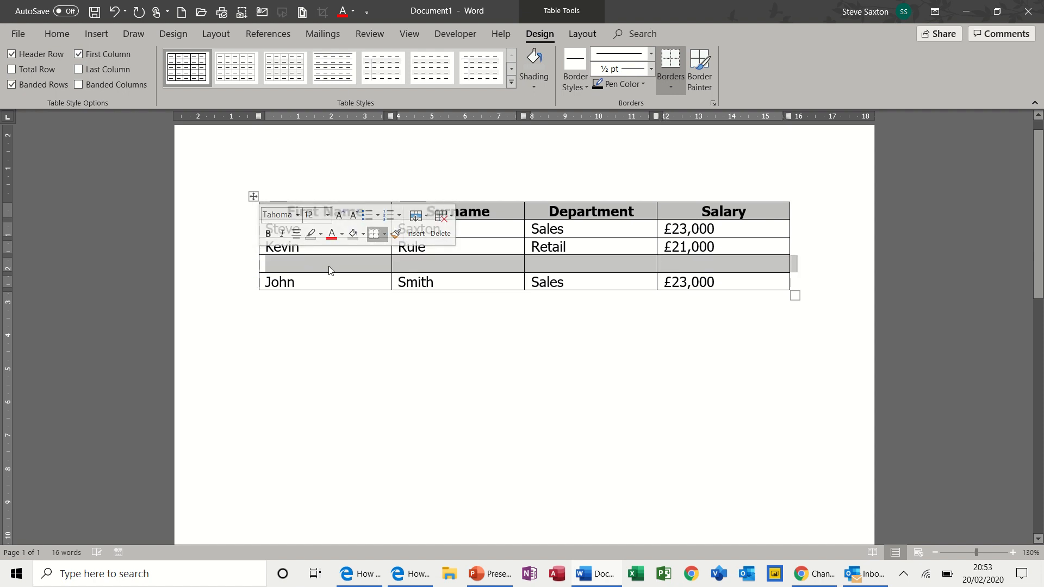
{"action": "key", "text": "ctrl+z"}
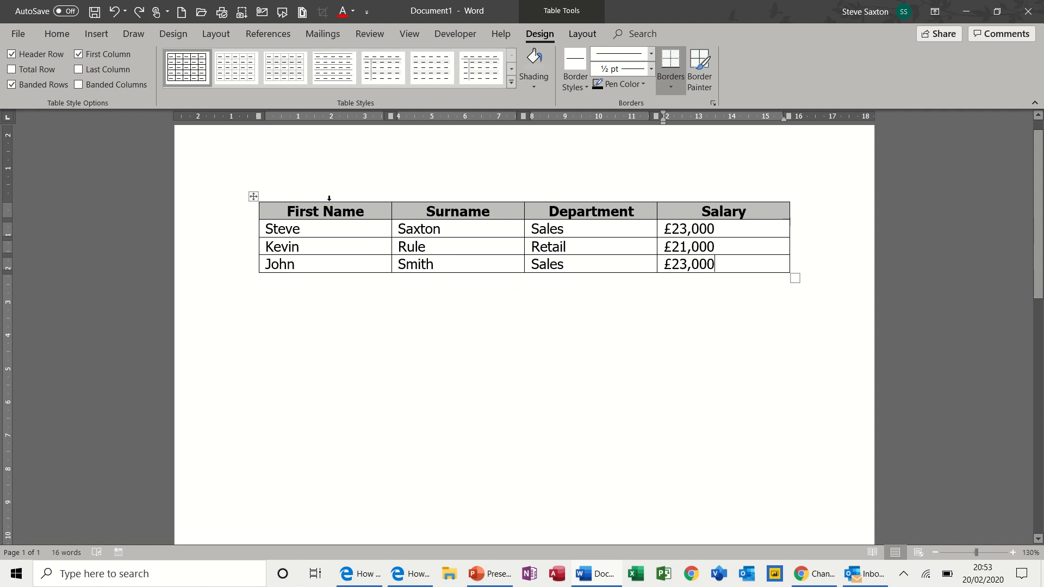
{"action": "mouse_move", "coordinate": [402, 187]}
{"action": "mouse_move", "coordinate": [525, 196]}
{"action": "left_click", "coordinate": [524, 197]}
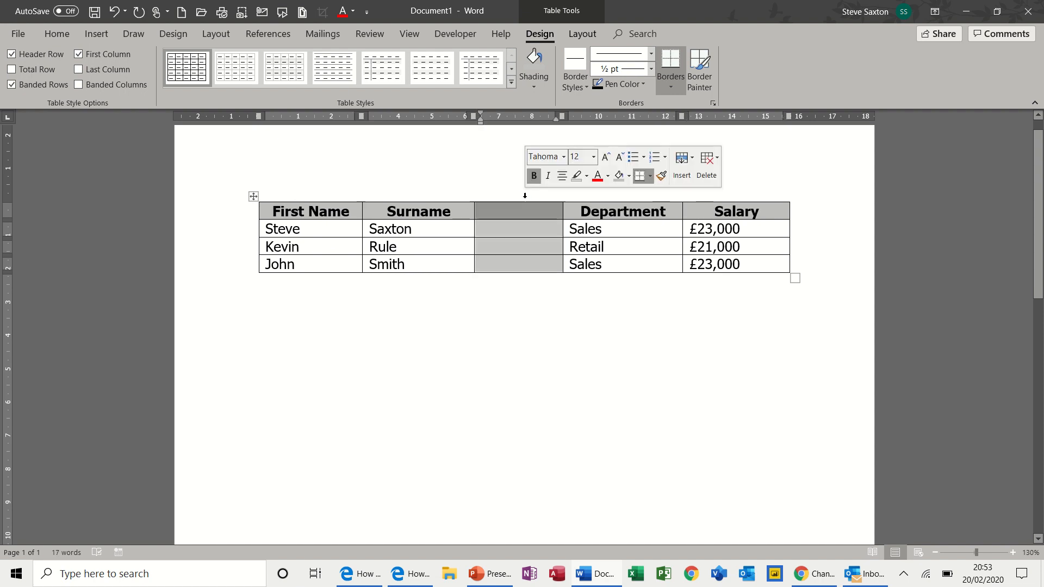
{"action": "key", "text": "ctrl+z"}
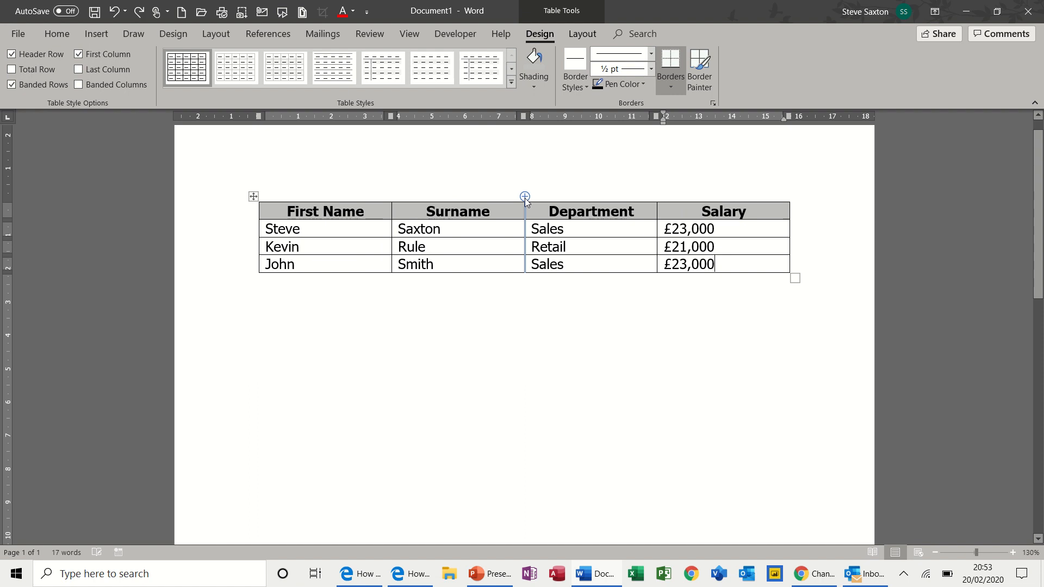
{"action": "left_click", "coordinate": [235, 231]}
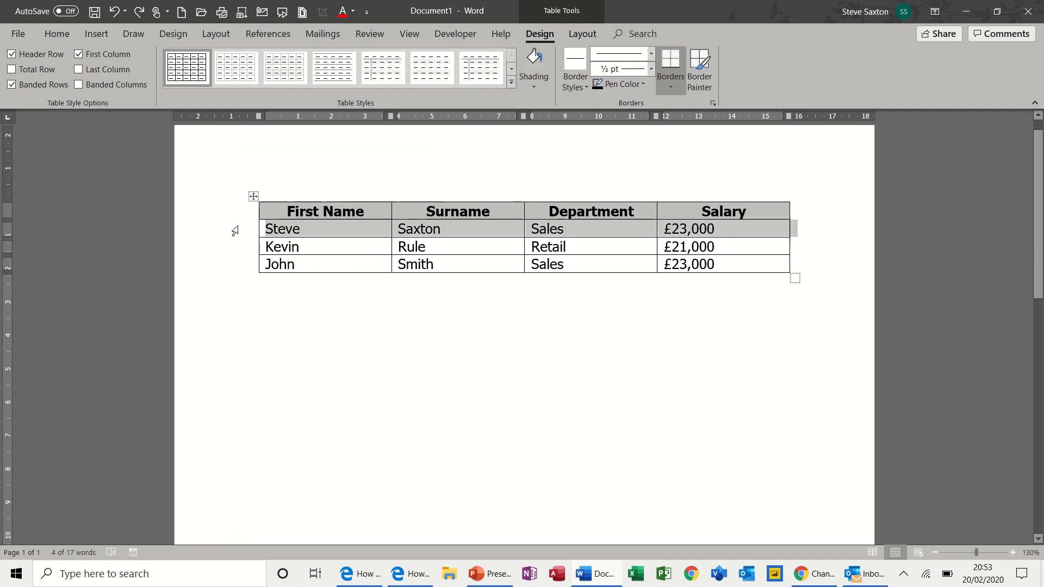
{"action": "right_click", "coordinate": [234, 230]}
{"action": "mouse_move", "coordinate": [298, 306]}
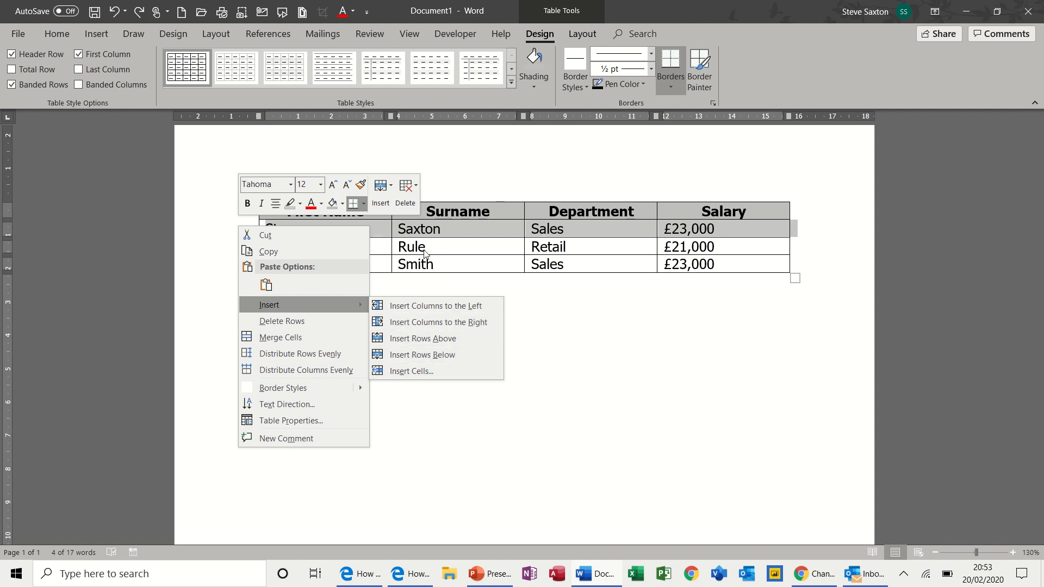
{"action": "key", "text": "Escape"}
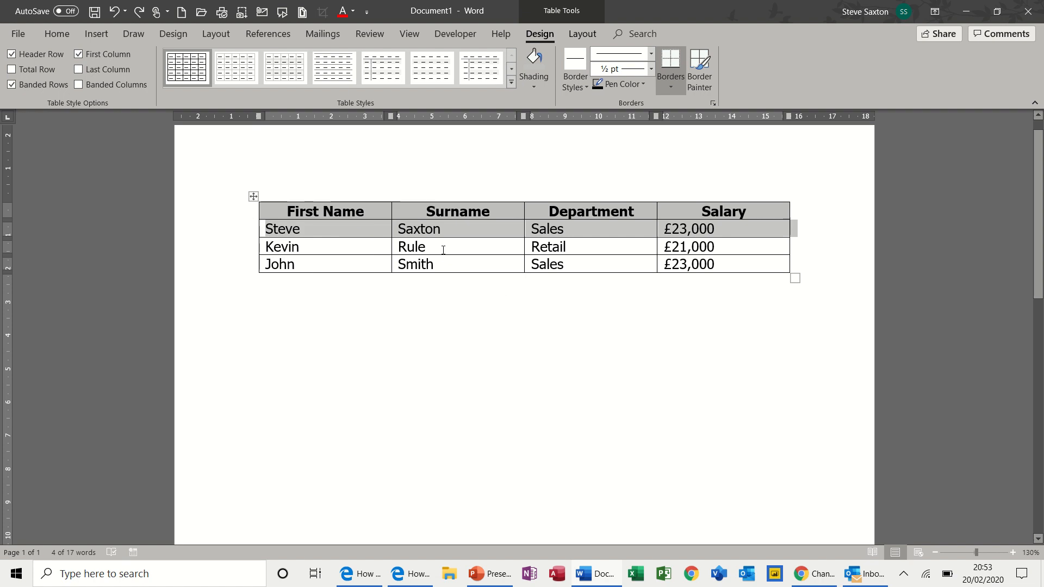
{"action": "left_click", "coordinate": [394, 206]}
{"action": "mouse_move", "coordinate": [395, 205]}
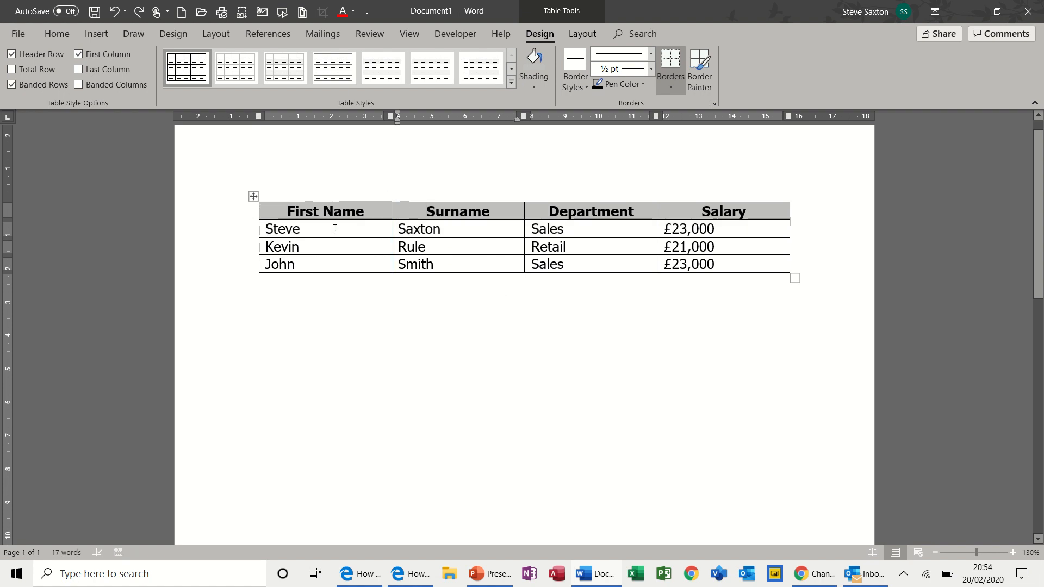
{"action": "mouse_move", "coordinate": [252, 255]}
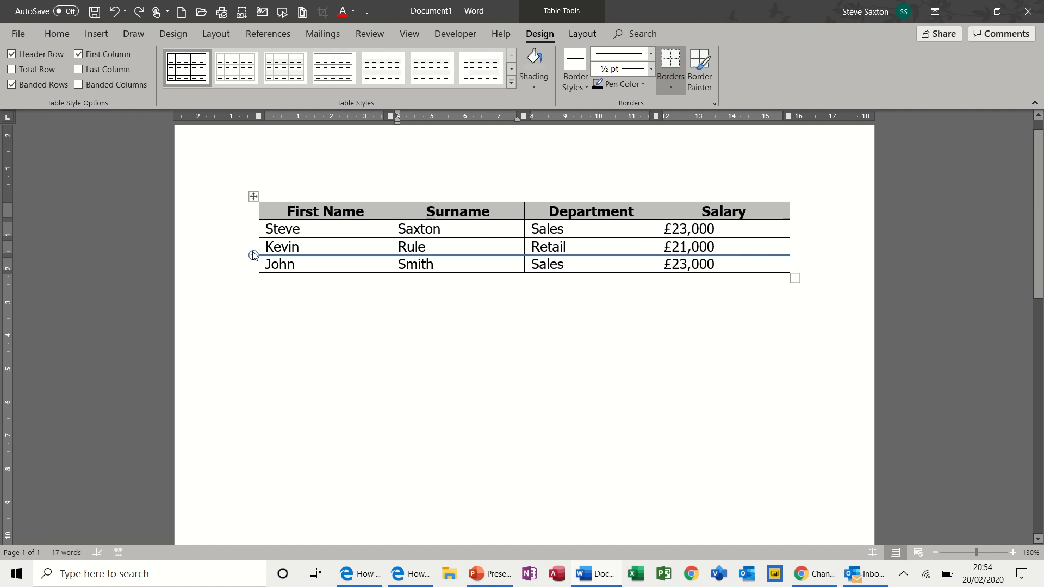
- Sort the employee rows by Surname, then Department, then Salary, keeping the header in place
{"action": "left_click", "coordinate": [574, 37]}
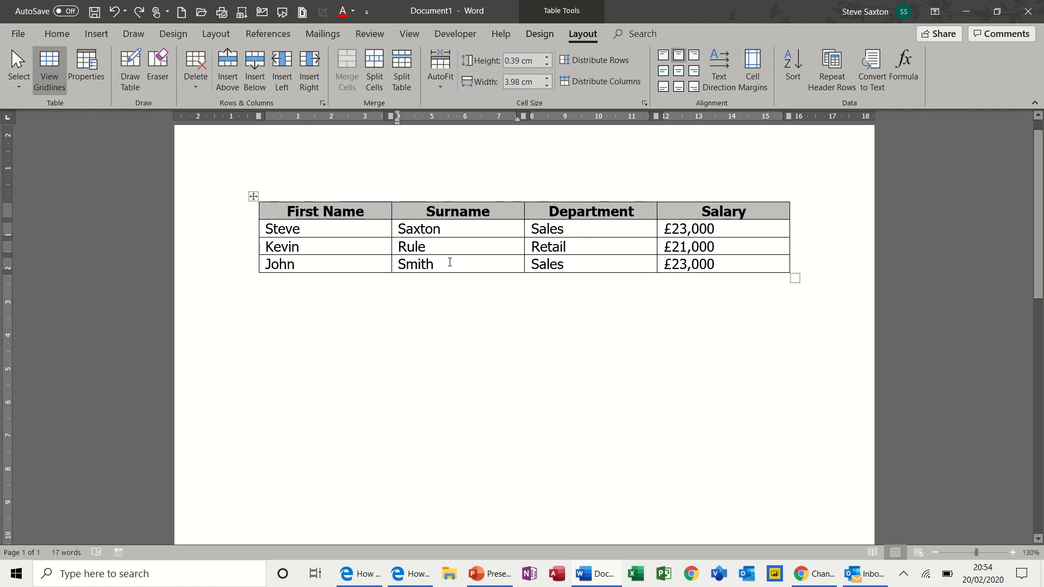
{"action": "left_click", "coordinate": [364, 229]}
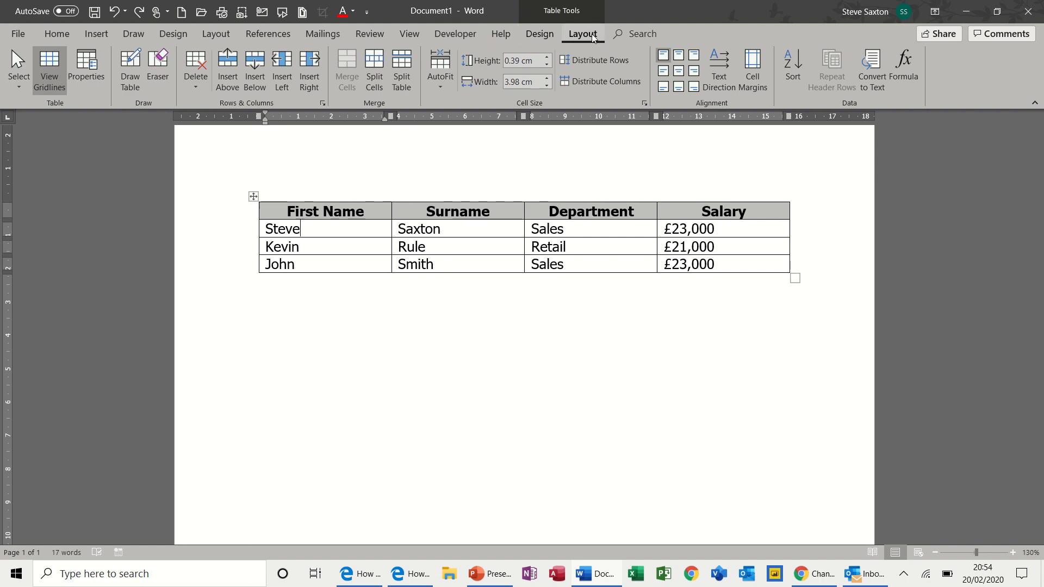
{"action": "left_click", "coordinate": [795, 64]}
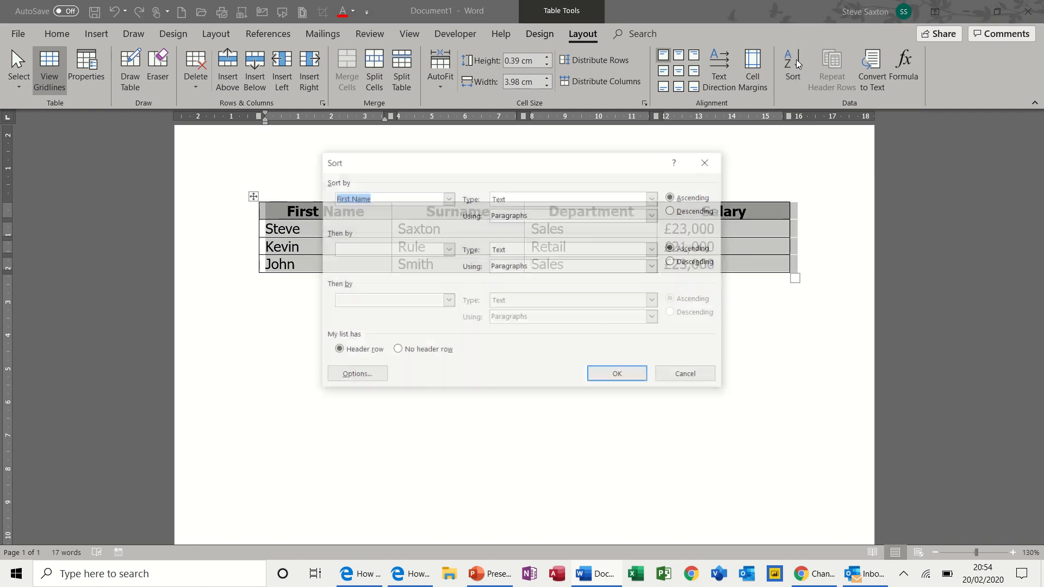
{"action": "left_click_drag", "start_coordinate": [488, 173], "coordinate": [642, 253]}
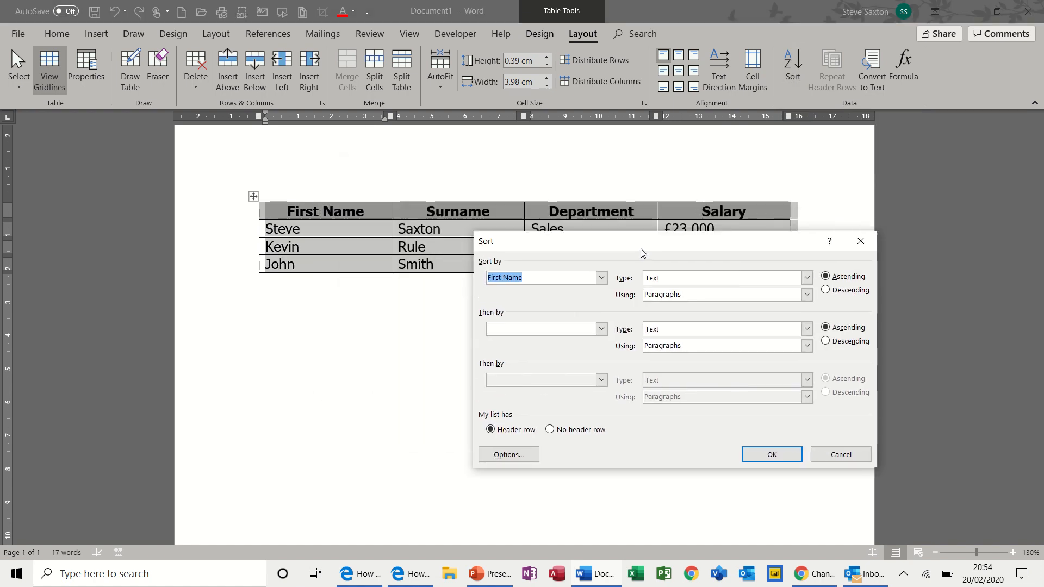
{"action": "left_click", "coordinate": [601, 279]}
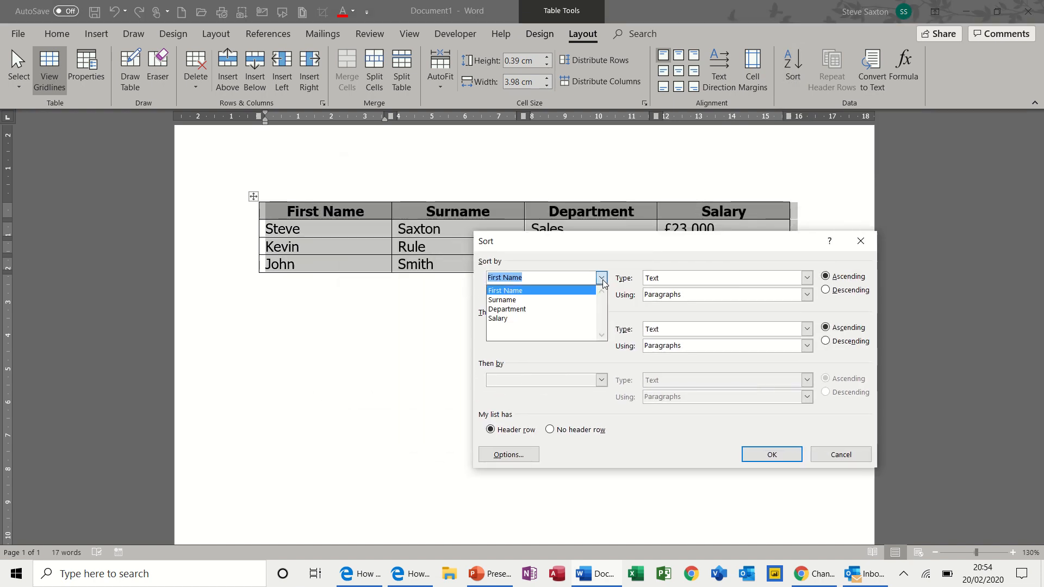
{"action": "left_click", "coordinate": [556, 301]}
{"action": "left_click", "coordinate": [602, 329]}
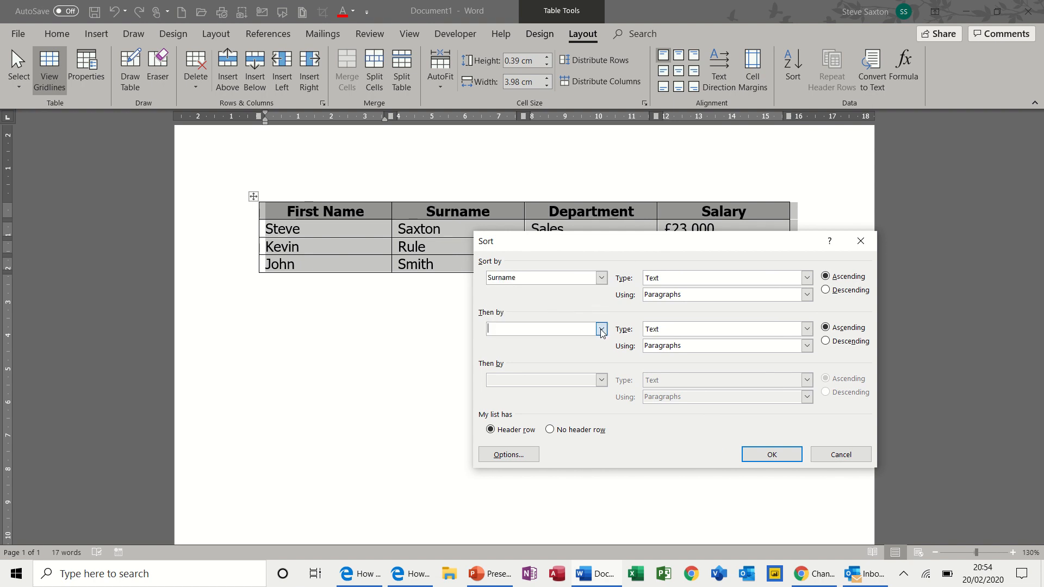
{"action": "left_click", "coordinate": [560, 369]}
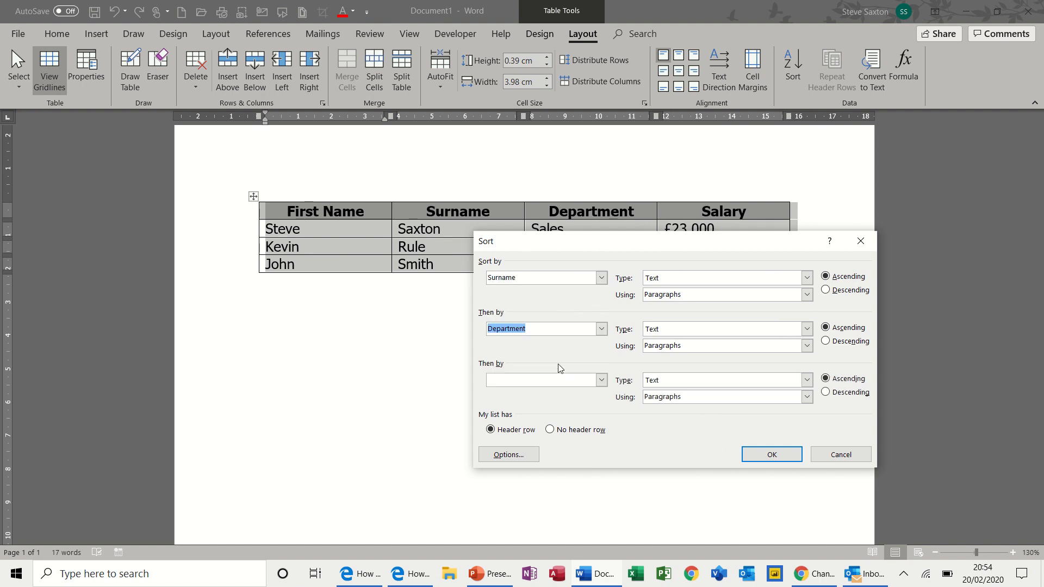
{"action": "left_click", "coordinate": [603, 382]}
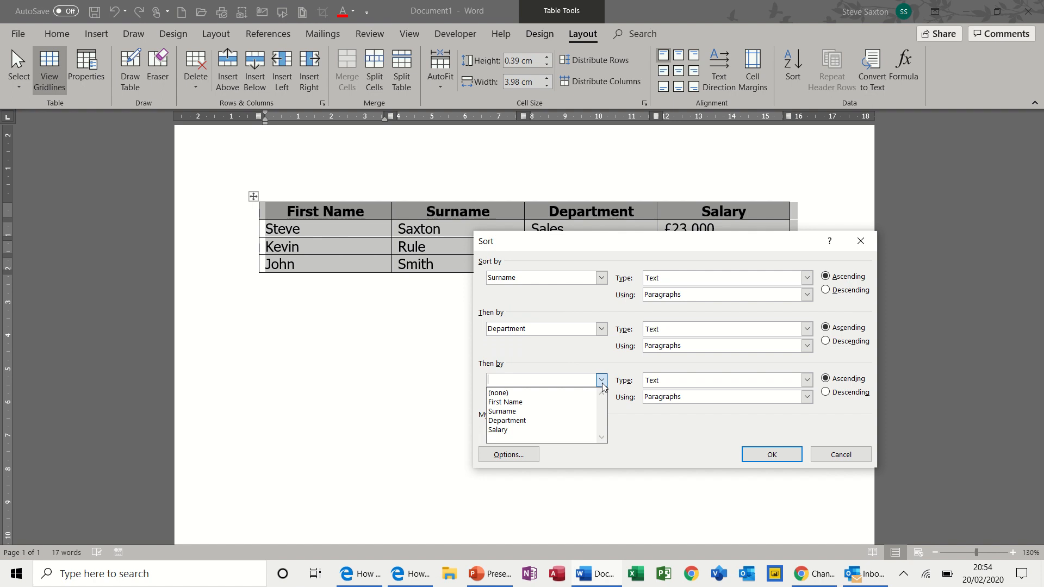
{"action": "left_click", "coordinate": [564, 433]}
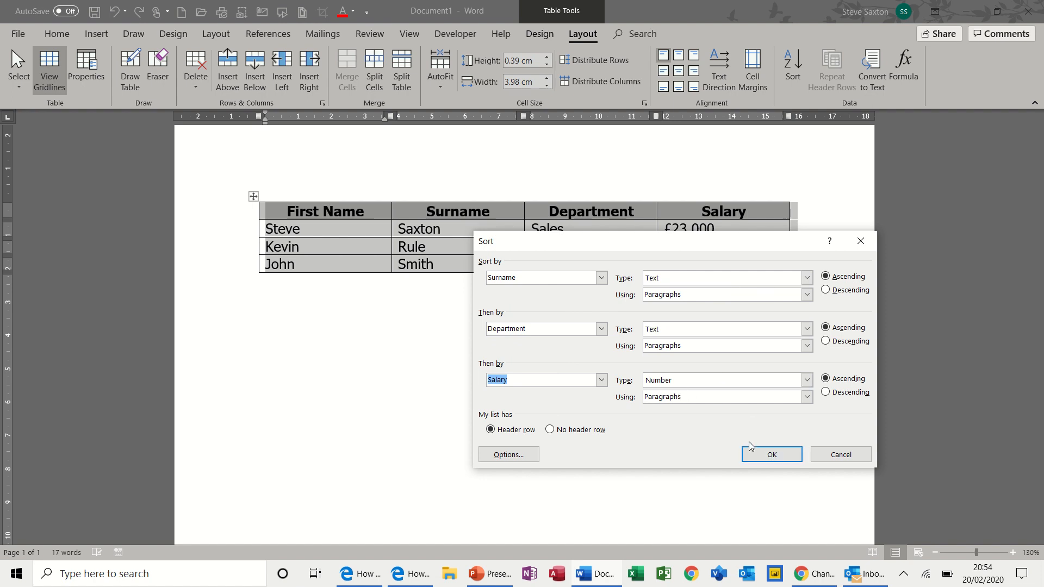
{"action": "left_click", "coordinate": [779, 457]}
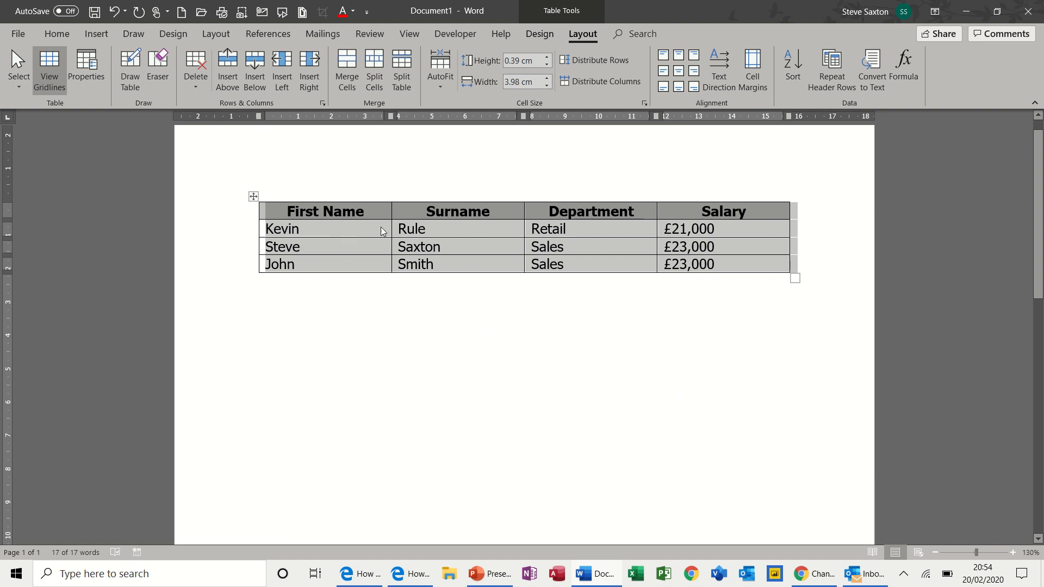
{"action": "left_click", "coordinate": [313, 234]}
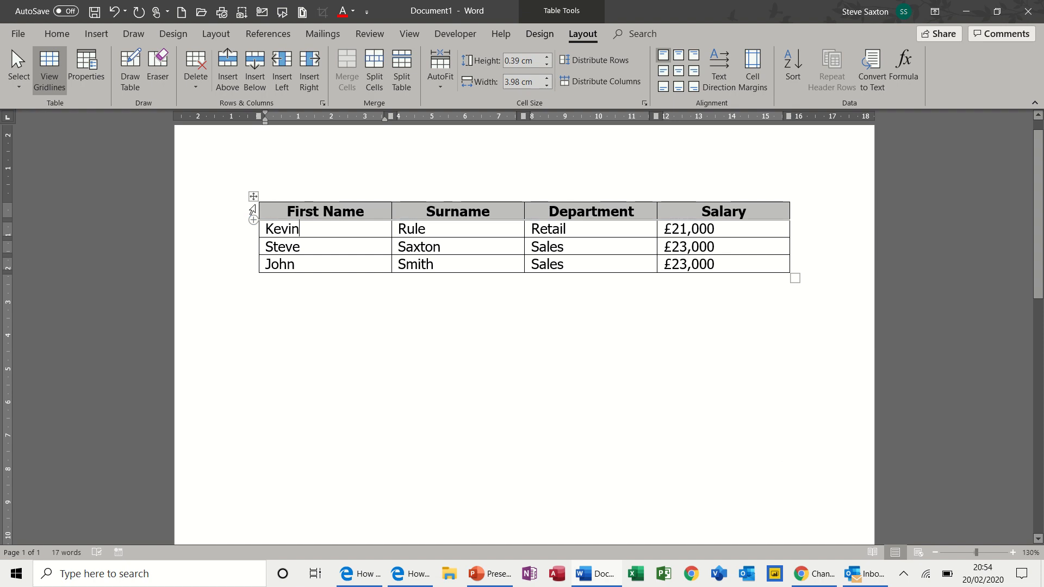
- Number only the three First Name data cells 1 to 3, after removing whole-table numbering
{"action": "left_click", "coordinate": [253, 196]}
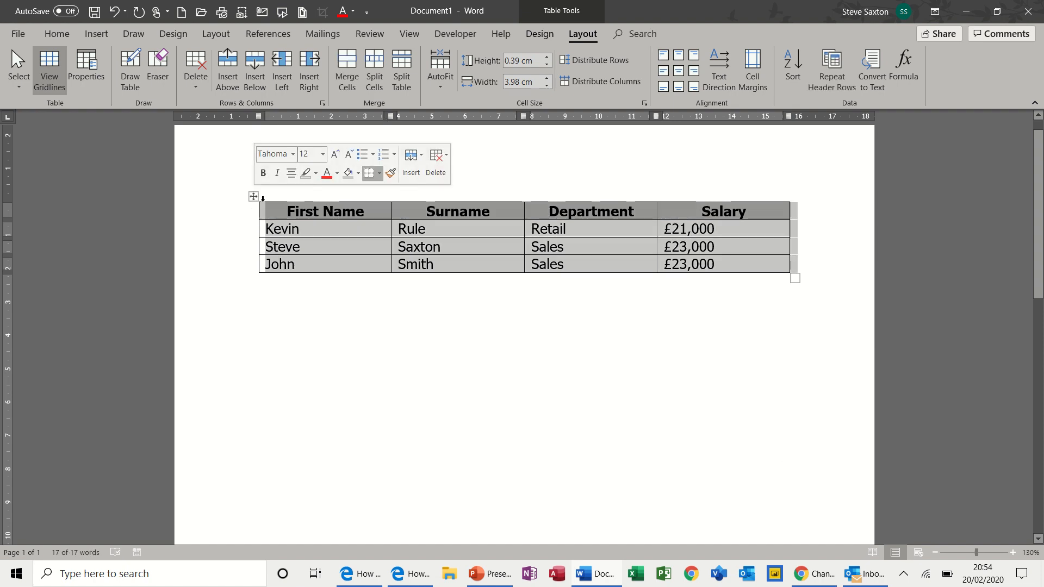
{"action": "left_click", "coordinate": [64, 37]}
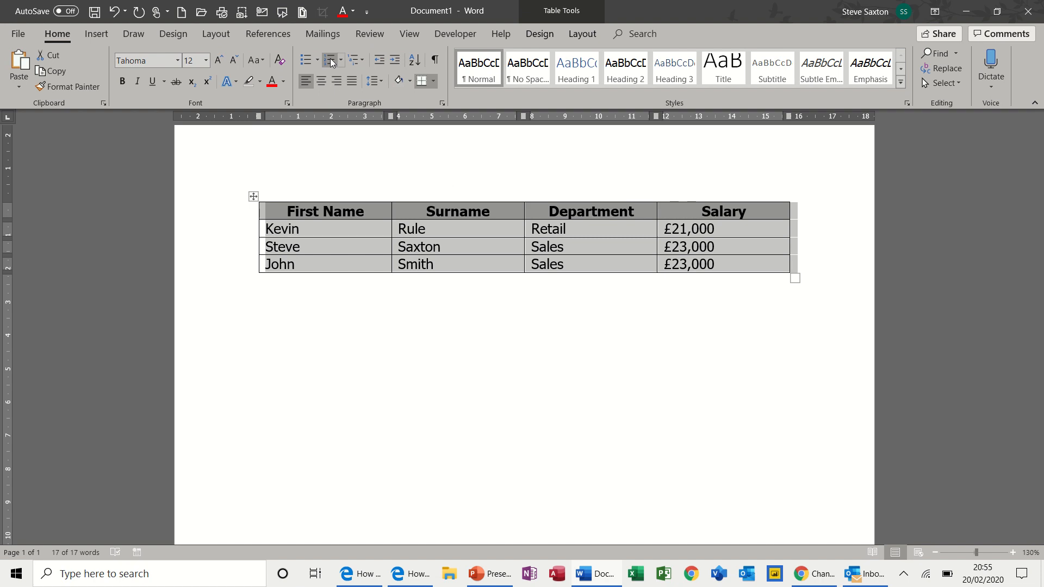
{"action": "left_click", "coordinate": [330, 60]}
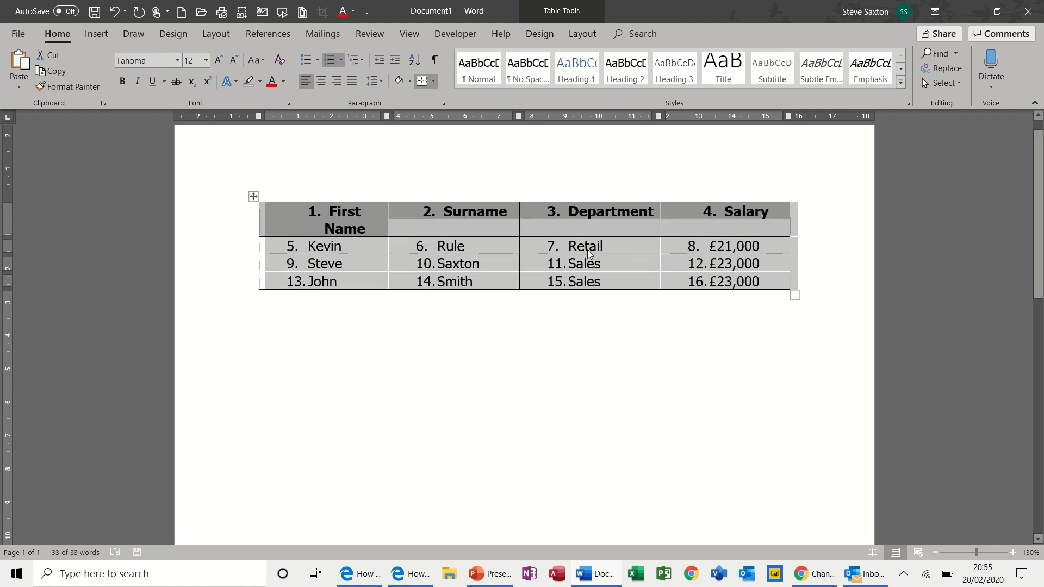
{"action": "left_click", "coordinate": [331, 61]}
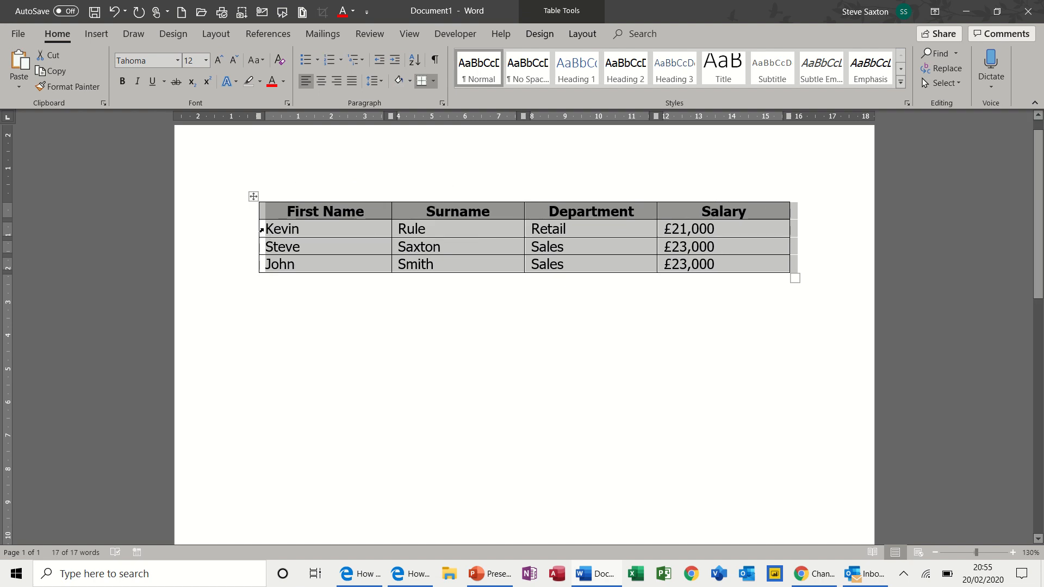
{"action": "left_click_drag", "start_coordinate": [262, 230], "coordinate": [274, 263]}
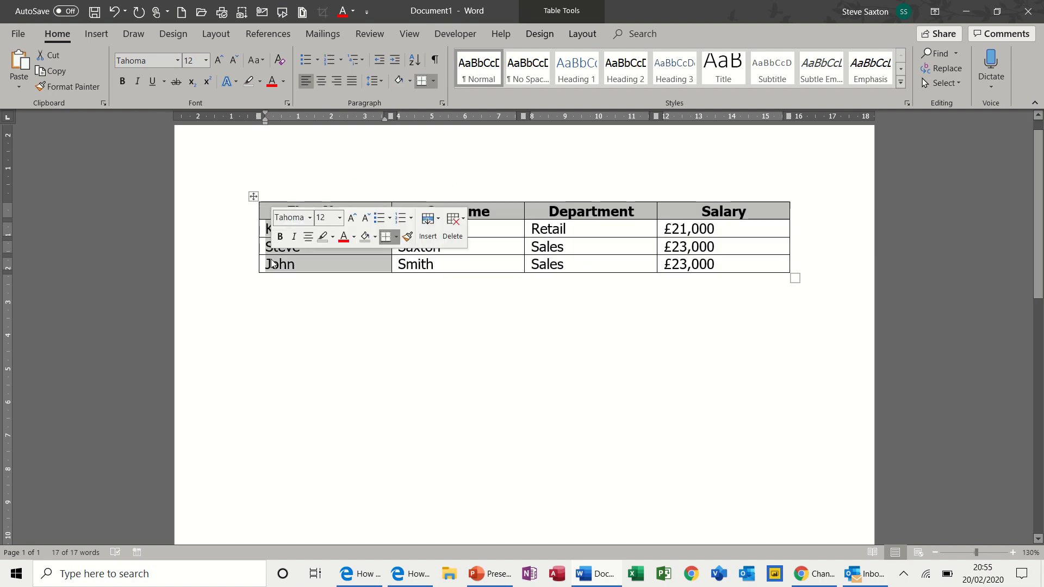
{"action": "left_click", "coordinate": [328, 61]}
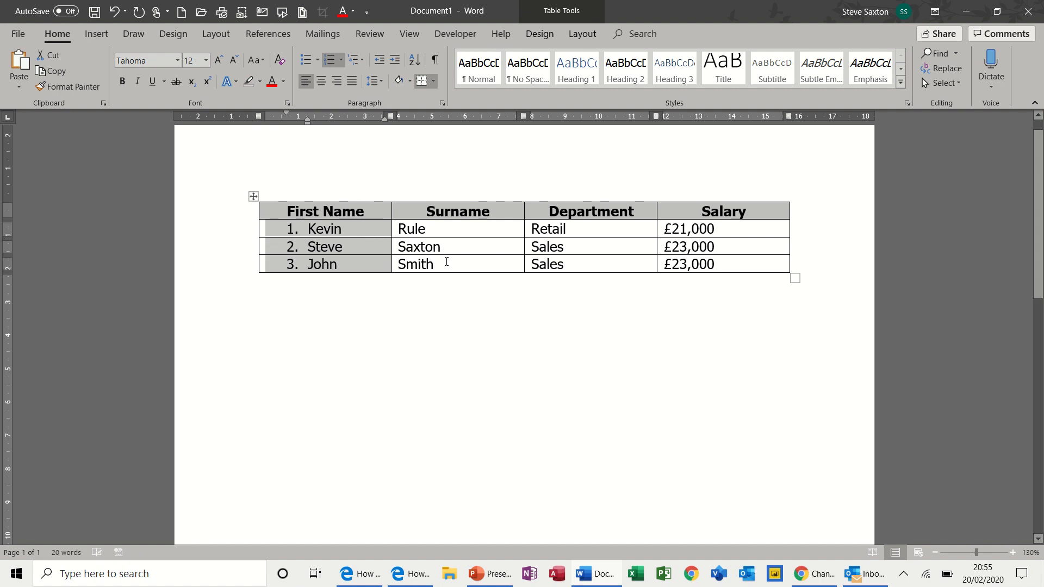
{"action": "left_click", "coordinate": [443, 263]}
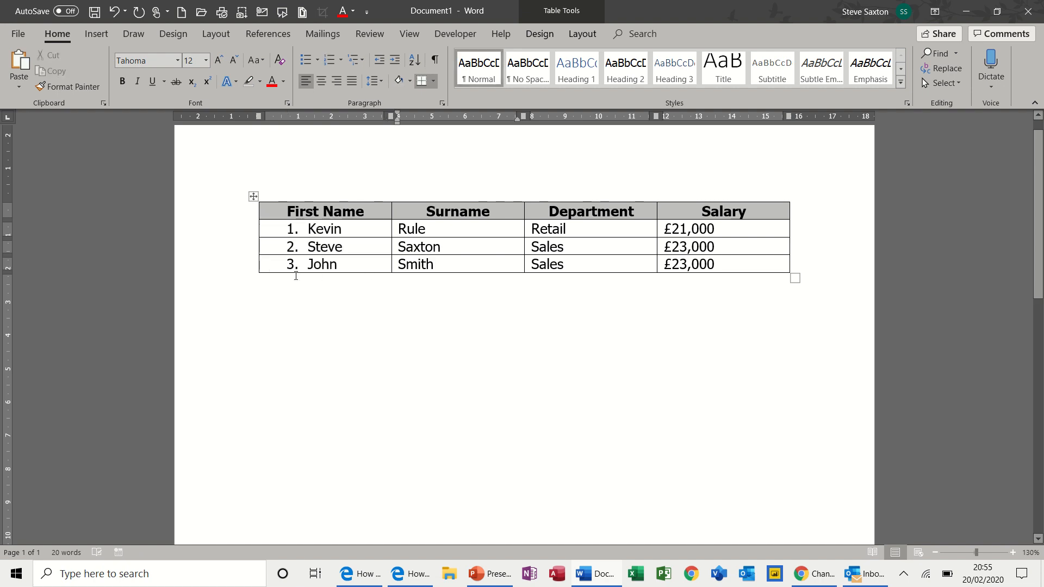
{"action": "left_click", "coordinate": [259, 267]}
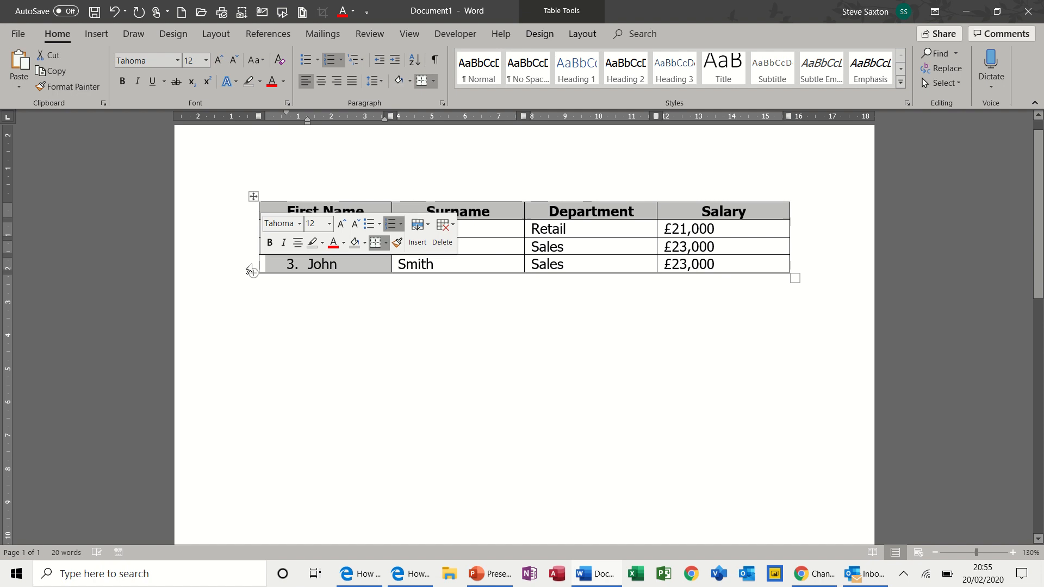
{"action": "left_click", "coordinate": [253, 266]}
{"action": "left_click_drag", "start_coordinate": [292, 265], "coordinate": [292, 251]}
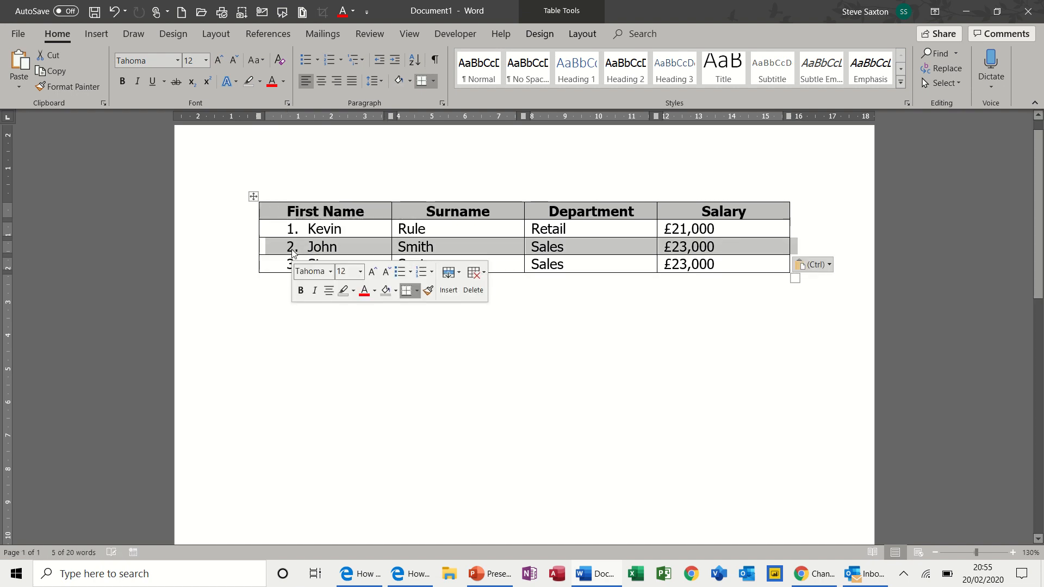
{"action": "left_click", "coordinate": [310, 248]}
{"action": "left_click", "coordinate": [304, 265]}
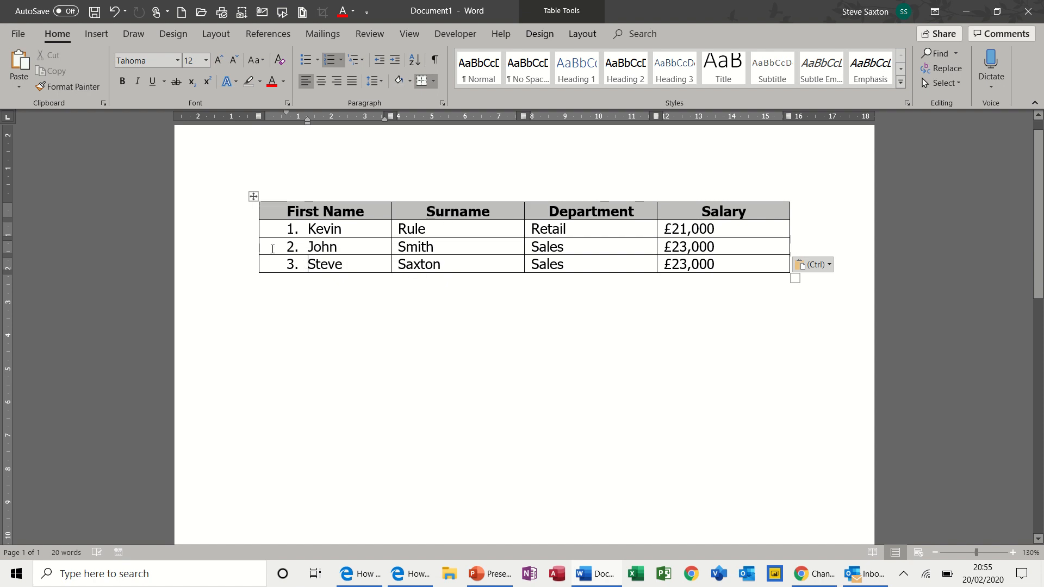
{"action": "left_click", "coordinate": [228, 249]}
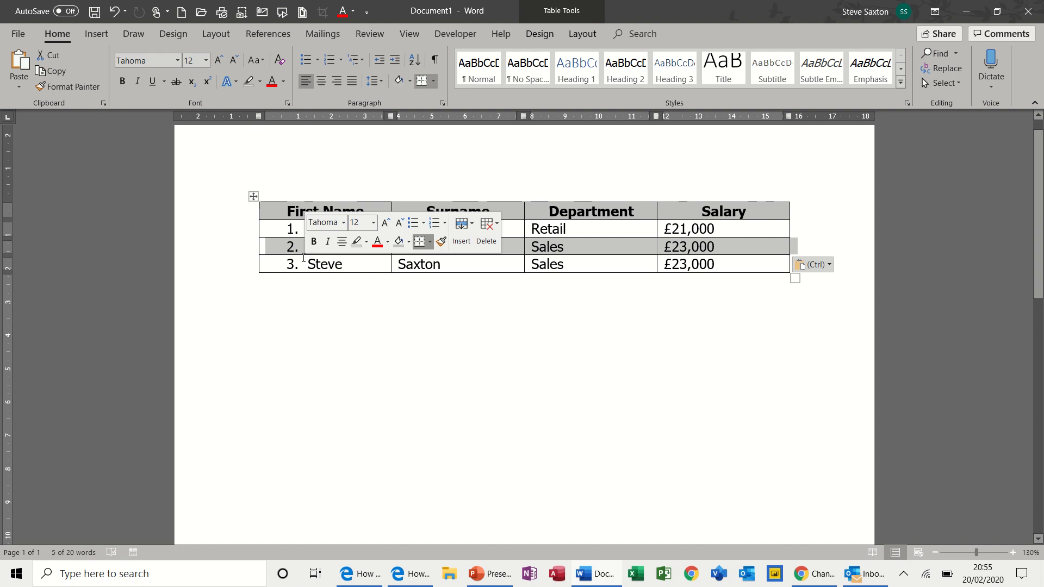
{"action": "left_click", "coordinate": [239, 268]}
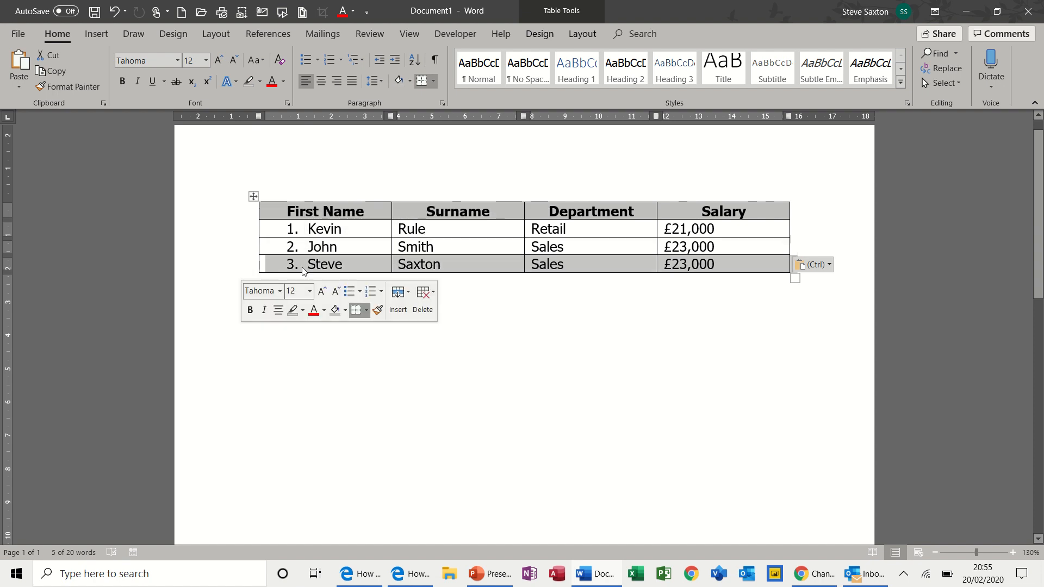
{"action": "left_click_drag", "start_coordinate": [304, 272], "coordinate": [306, 245]}
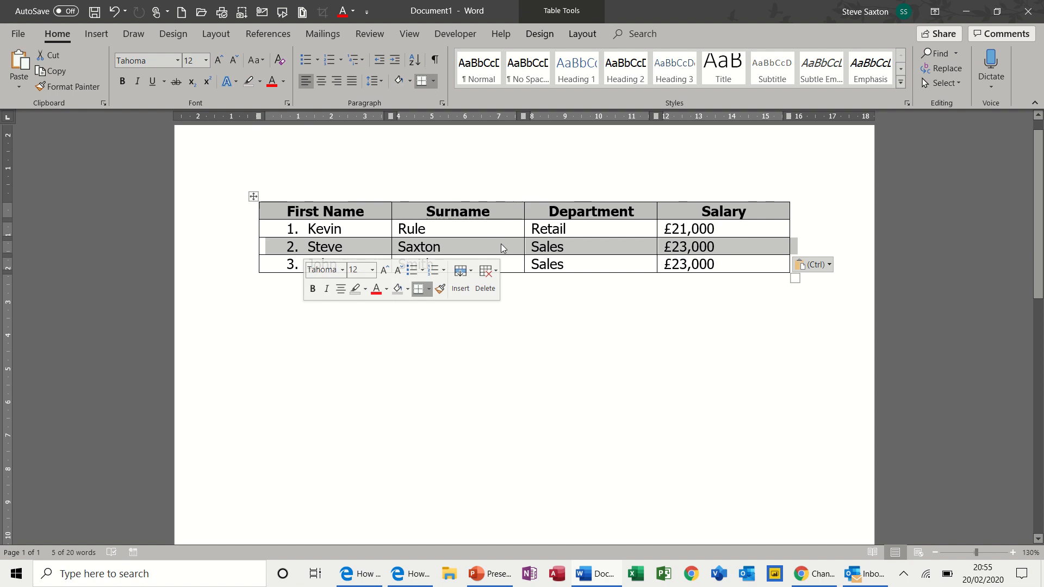
{"action": "left_click", "coordinate": [476, 240]}
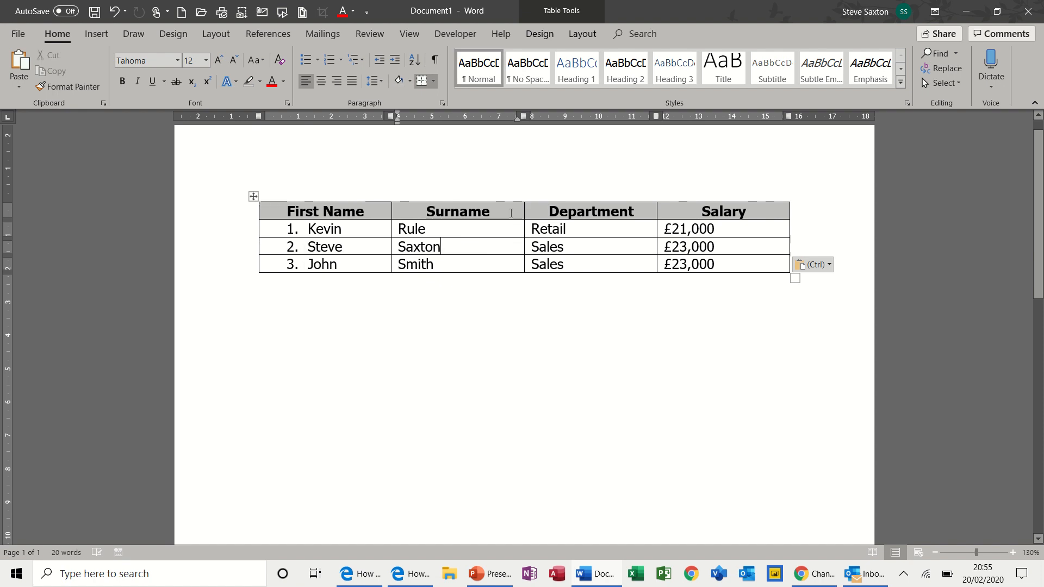
{"action": "left_click", "coordinate": [510, 211]}
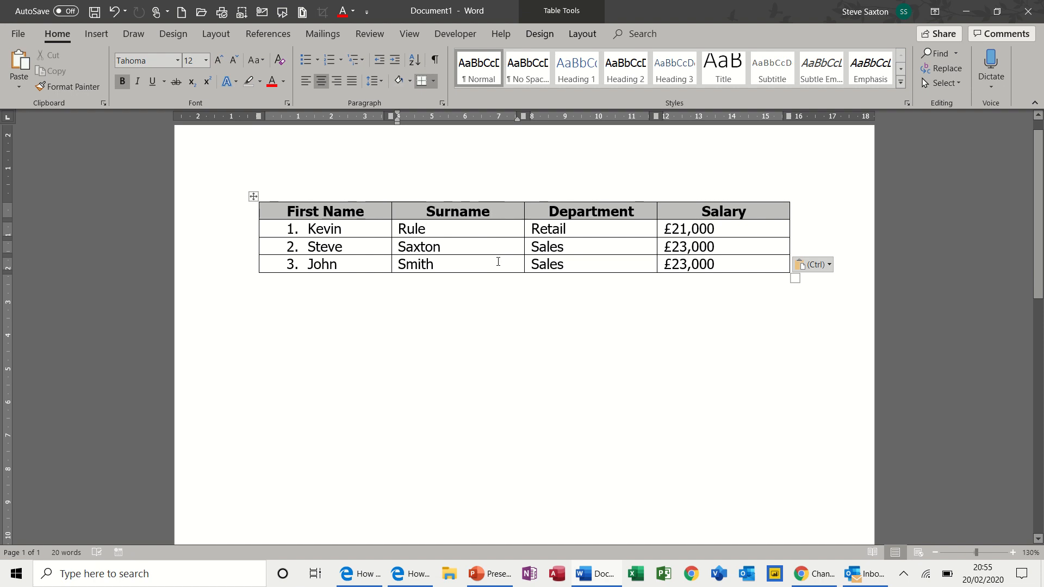
- Add empty numbered rows 4 through 49 below John Smith, spilling onto page two
{"action": "left_click", "coordinate": [733, 265]}
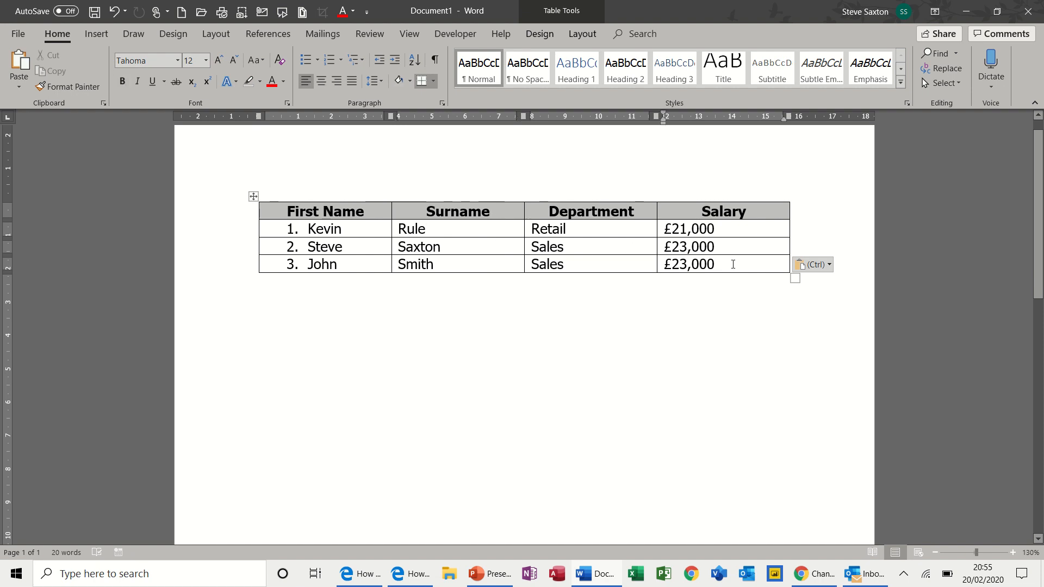
{"action": "key", "text": "Tab"}
{"action": "key", "text": "Tab"}
{"action": "key", "text": "Tab"}
{"action": "key", "text": "Tab"}
{"action": "key", "text": "Tab"}
{"action": "key", "text": "Tab"}
{"action": "key", "text": "Tab"}
{"action": "key", "text": "Tab"}
{"action": "key", "text": "Tab"}
{"action": "key", "text": "Tab"}
{"action": "key", "text": "Tab"}
{"action": "key", "text": "Tab"}
{"action": "key", "text": "Tab"}
{"action": "key", "text": "Tab"}
{"action": "key", "text": "Tab"}
{"action": "key", "text": "Tab"}
{"action": "key", "text": "Tab"}
{"action": "key", "text": "Tab"}
{"action": "key", "text": "Tab"}
{"action": "key", "text": "Tab"}
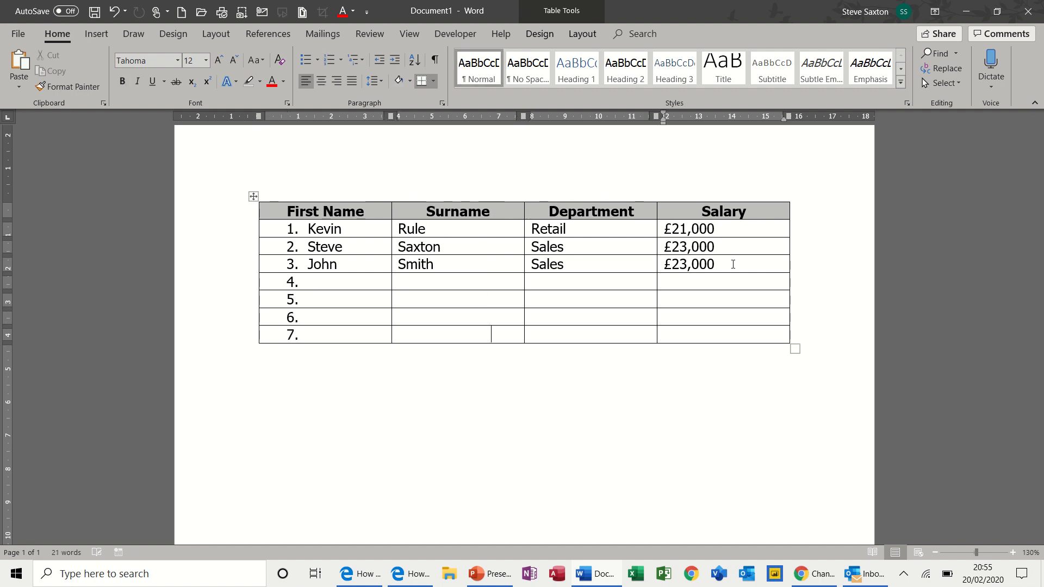
{"action": "key", "text": "Tab"}
{"action": "key", "text": "Tab"}
{"action": "key", "text": "Tab"}
{"action": "key", "text": "Tab"}
{"action": "key", "text": "Tab"}
{"action": "key", "text": "Tab"}
{"action": "key", "text": "Tab"}
{"action": "key", "text": "Tab"}
{"action": "key", "text": "Tab"}
{"action": "key", "text": "Tab"}
{"action": "key", "text": "Tab"}
{"action": "key", "text": "Tab"}
{"action": "key", "text": "Tab"}
{"action": "key", "text": "Tab"}
{"action": "key", "text": "Tab"}
{"action": "key", "text": "Tab"}
{"action": "key", "text": "Tab"}
{"action": "key", "text": "Tab"}
{"action": "key", "text": "Tab"}
{"action": "key", "text": "Tab"}
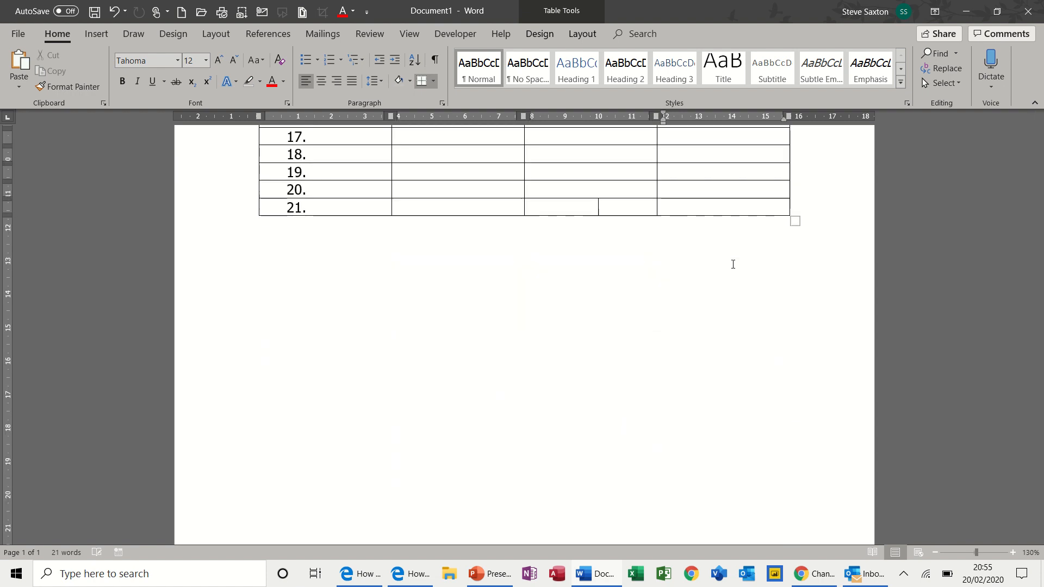
{"action": "key", "text": "Tab"}
{"action": "key", "text": "Tab"}
{"action": "key", "text": "Tab"}
{"action": "key", "text": "Tab"}
{"action": "key", "text": "Tab"}
{"action": "key", "text": "Tab"}
{"action": "key", "text": "Tab"}
{"action": "key", "text": "Tab"}
{"action": "key", "text": "Tab"}
{"action": "key", "text": "Tab"}
{"action": "key", "text": "Tab"}
{"action": "key", "text": "Tab"}
{"action": "key", "text": "Tab"}
{"action": "key", "text": "Tab"}
{"action": "key", "text": "Tab"}
{"action": "key", "text": "Tab"}
{"action": "key", "text": "Tab"}
{"action": "key", "text": "Tab"}
{"action": "key", "text": "Tab"}
{"action": "key", "text": "Tab"}
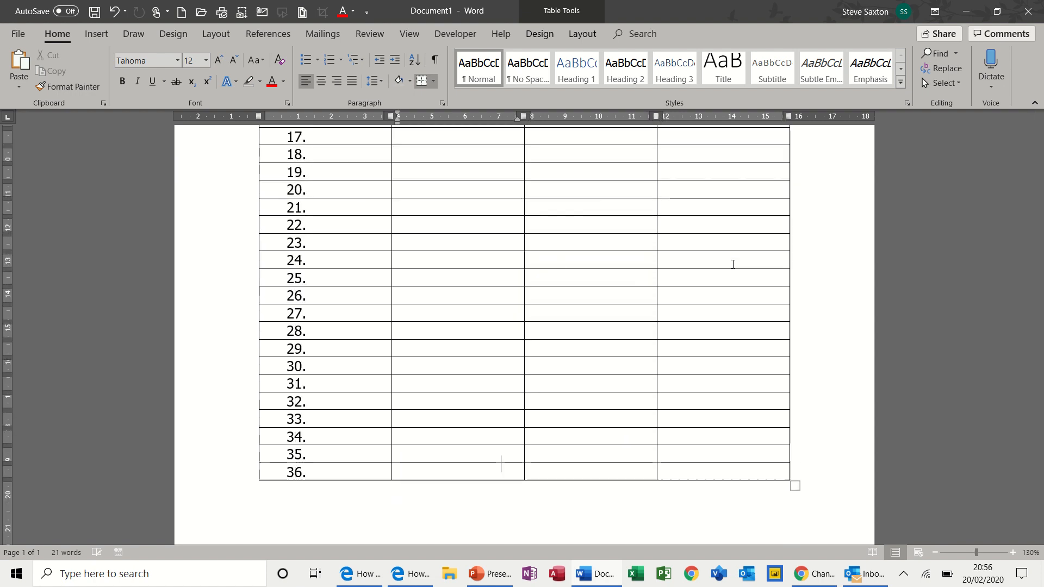
{"action": "key", "text": "Tab"}
{"action": "key", "text": "Tab"}
{"action": "key", "text": "Tab"}
{"action": "key", "text": "Tab"}
{"action": "key", "text": "Tab"}
{"action": "key", "text": "Tab"}
{"action": "key", "text": "Tab"}
{"action": "key", "text": "Tab"}
{"action": "key", "text": "Tab"}
{"action": "key", "text": "Tab"}
{"action": "key", "text": "Tab"}
{"action": "key", "text": "Tab"}
{"action": "key", "text": "Tab"}
{"action": "key", "text": "Tab"}
{"action": "key", "text": "Tab"}
{"action": "key", "text": "Tab"}
{"action": "key", "text": "Tab"}
{"action": "key", "text": "Tab"}
{"action": "key", "text": "Tab"}
{"action": "key", "text": "Tab"}
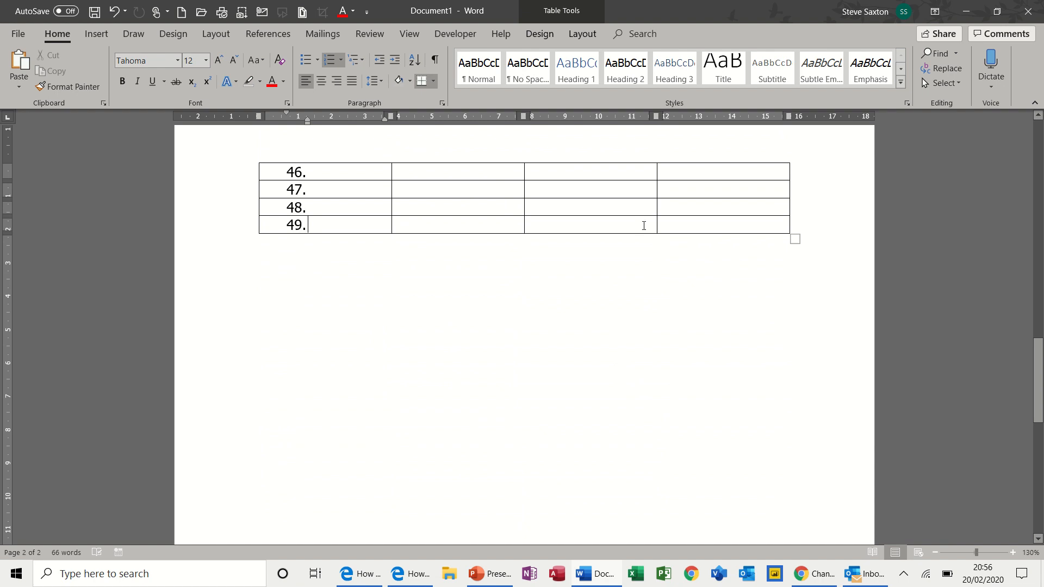
{"action": "left_click_drag", "start_coordinate": [1032, 347], "coordinate": [1042, 116]}
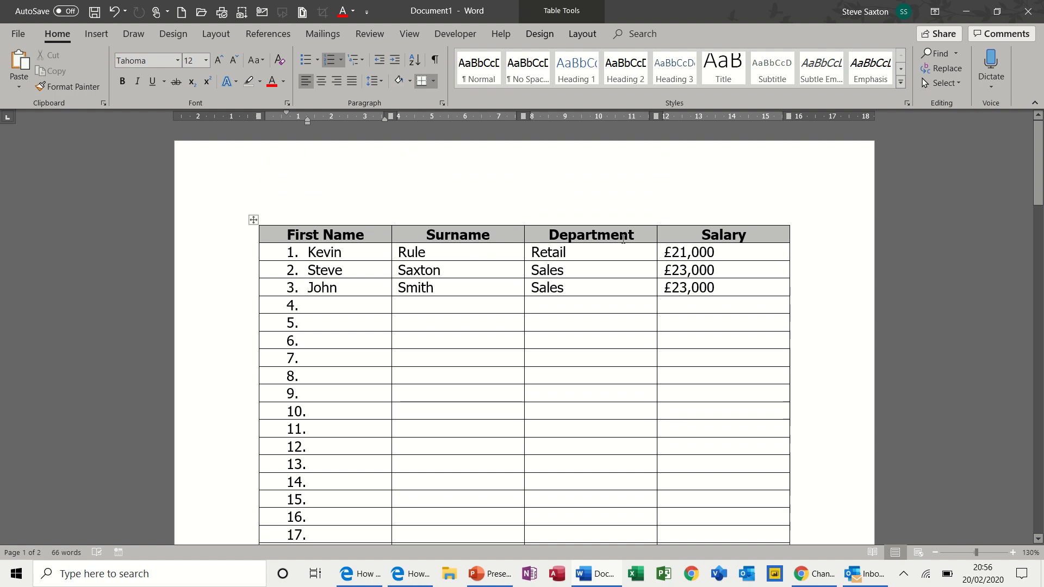
- Turn on Repeat Header Rows so the First Name/Surname/Department/Salary headings recur on page two
{"action": "left_click", "coordinate": [407, 238]}
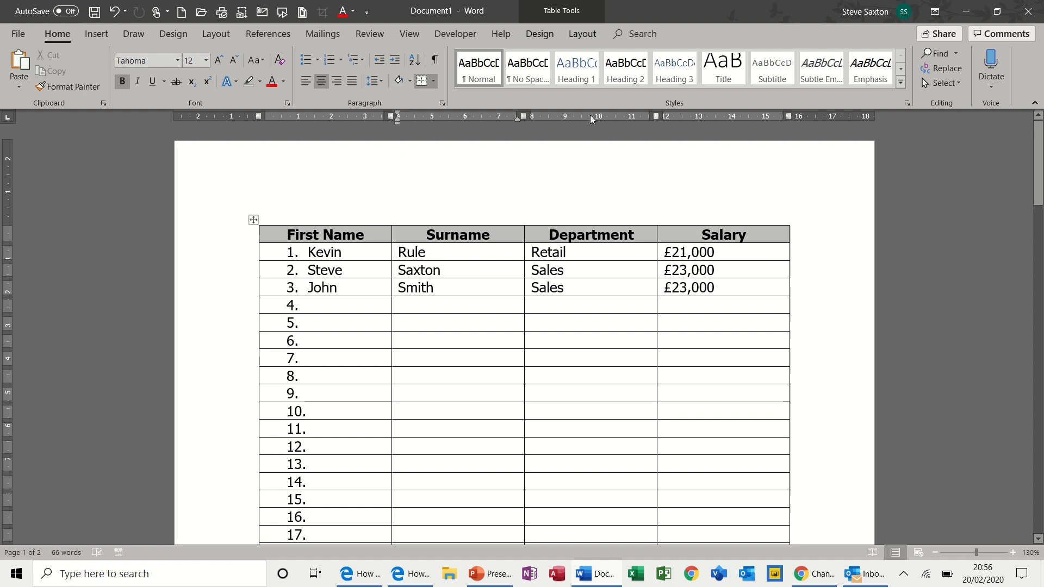
{"action": "left_click", "coordinate": [581, 38]}
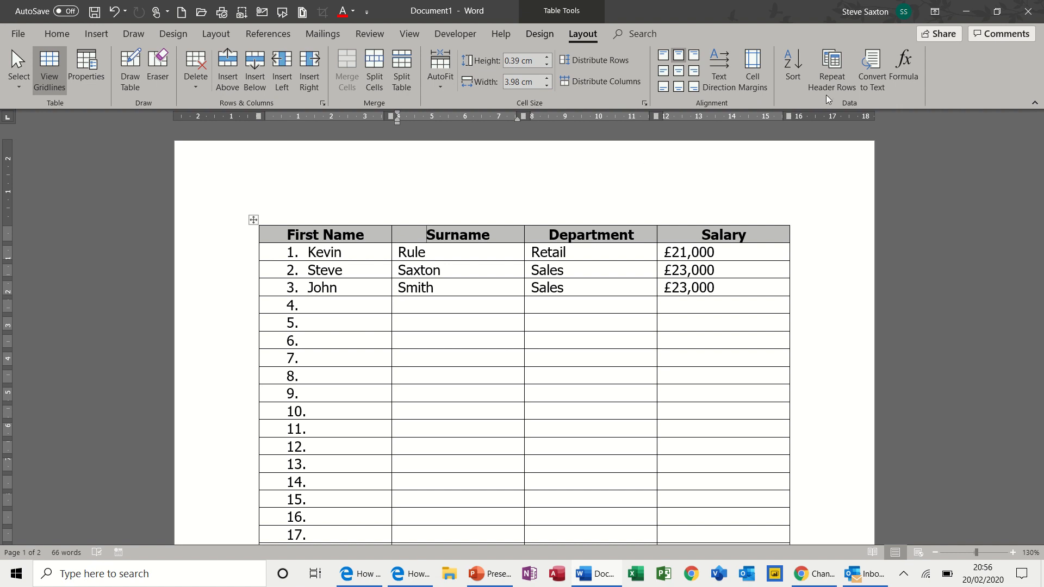
{"action": "left_click", "coordinate": [836, 67]}
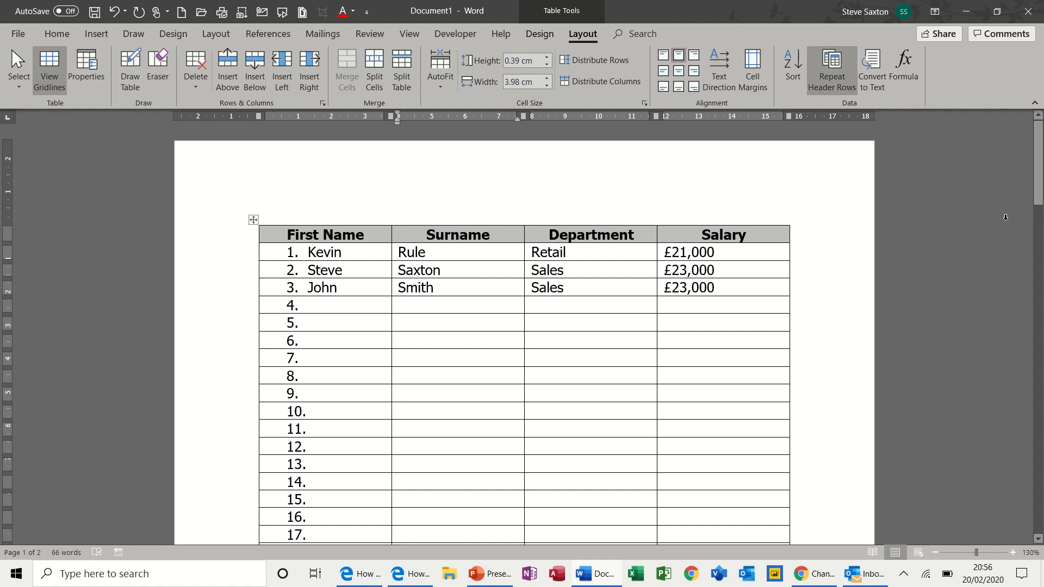
{"action": "left_click_drag", "start_coordinate": [1040, 190], "coordinate": [1040, 343]}
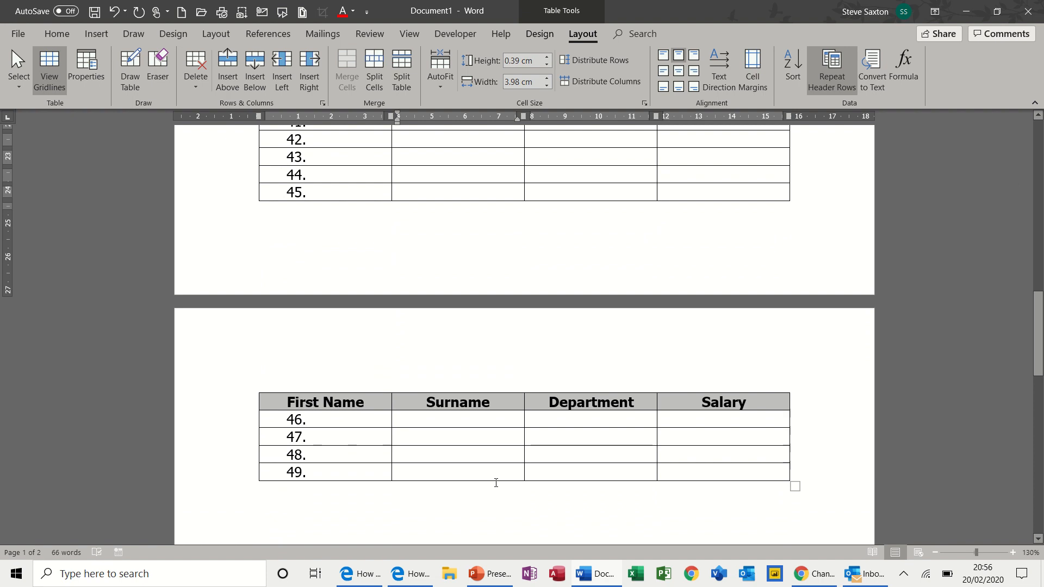
- Undo the added rows, returning the table to its header and three employee rows
{"action": "key", "text": "ctrl+z"}
{"action": "key", "text": "ctrl+z"}
{"action": "key", "text": "ctrl+z"}
{"action": "key", "text": "ctrl+z"}
{"action": "key", "text": "ctrl+z"}
{"action": "key", "text": "ctrl+z"}
{"action": "key", "text": "ctrl+z"}
{"action": "key", "text": "ctrl+z"}
{"action": "key", "text": "ctrl+z"}
{"action": "key", "text": "ctrl+z"}
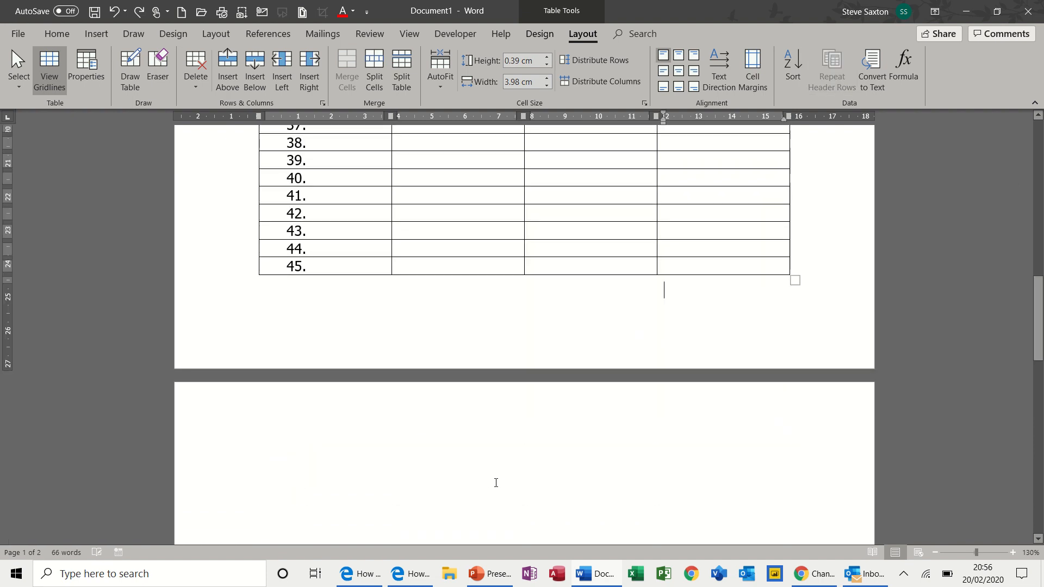
{"action": "key", "text": "ctrl+z"}
{"action": "key", "text": "ctrl+z"}
{"action": "key", "text": "ctrl+z"}
{"action": "key", "text": "ctrl+z"}
{"action": "key", "text": "ctrl+z"}
{"action": "key", "text": "ctrl+z"}
{"action": "key", "text": "ctrl+z"}
{"action": "key", "text": "ctrl+z"}
{"action": "key", "text": "ctrl+z"}
{"action": "key", "text": "ctrl+z"}
{"action": "key", "text": "ctrl+z"}
{"action": "key", "text": "ctrl+z"}
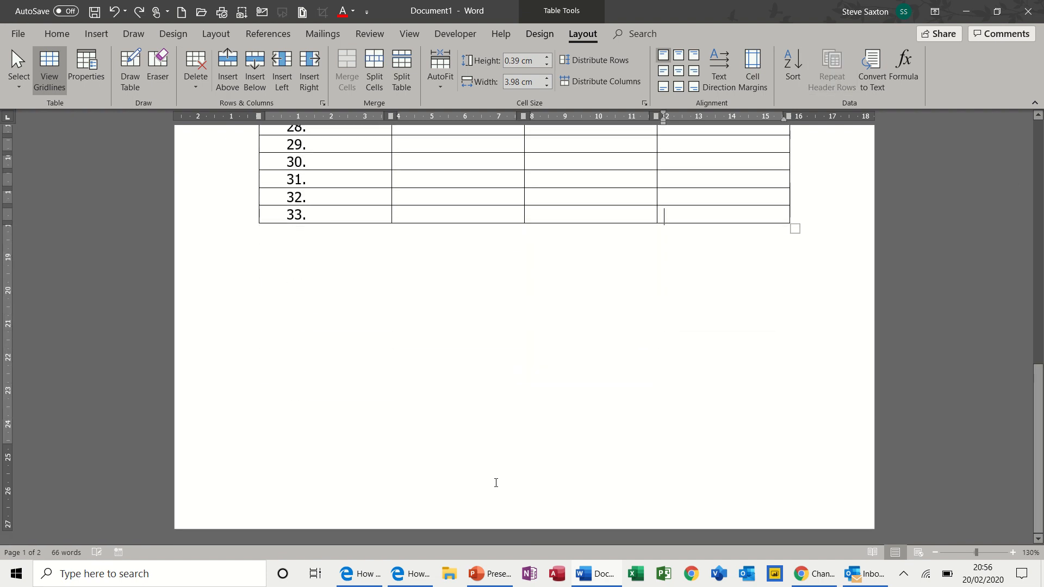
{"action": "key", "text": "ctrl+z"}
{"action": "key", "text": "ctrl+z"}
{"action": "key", "text": "ctrl+z"}
{"action": "key", "text": "ctrl+z"}
{"action": "key", "text": "ctrl+z"}
{"action": "key", "text": "ctrl+z"}
{"action": "key", "text": "ctrl+z"}
{"action": "key", "text": "ctrl+z"}
{"action": "key", "text": "ctrl+z"}
{"action": "key", "text": "ctrl+z"}
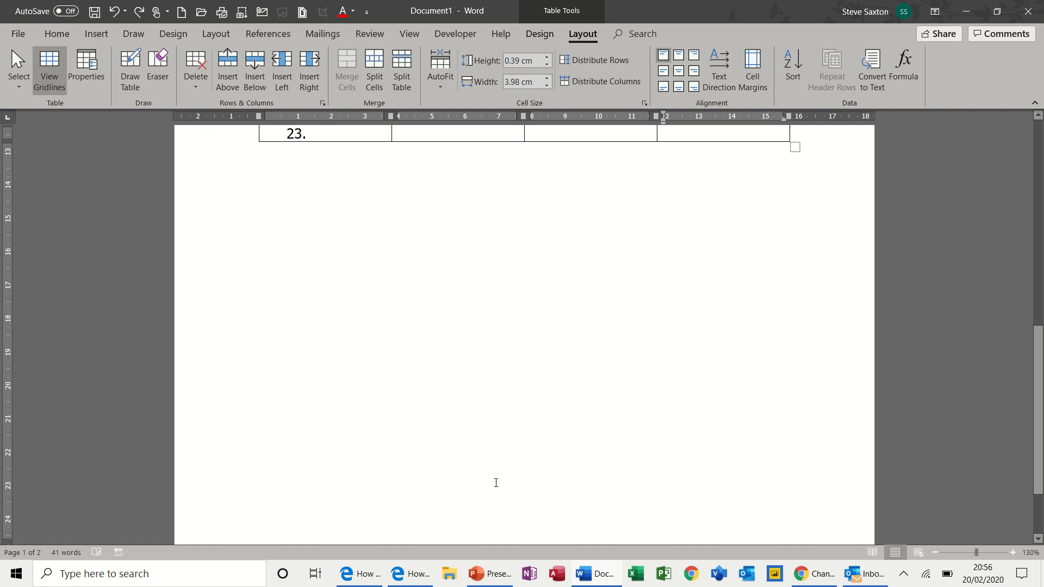
{"action": "key", "text": "ctrl+z"}
{"action": "key", "text": "ctrl+z"}
{"action": "key", "text": "ctrl+z"}
{"action": "key", "text": "ctrl+z"}
{"action": "key", "text": "ctrl+z"}
{"action": "key", "text": "ctrl+z"}
{"action": "key", "text": "ctrl+z"}
{"action": "key", "text": "ctrl+z"}
{"action": "key", "text": "ctrl+z"}
{"action": "key", "text": "ctrl+z"}
{"action": "key", "text": "ctrl+z"}
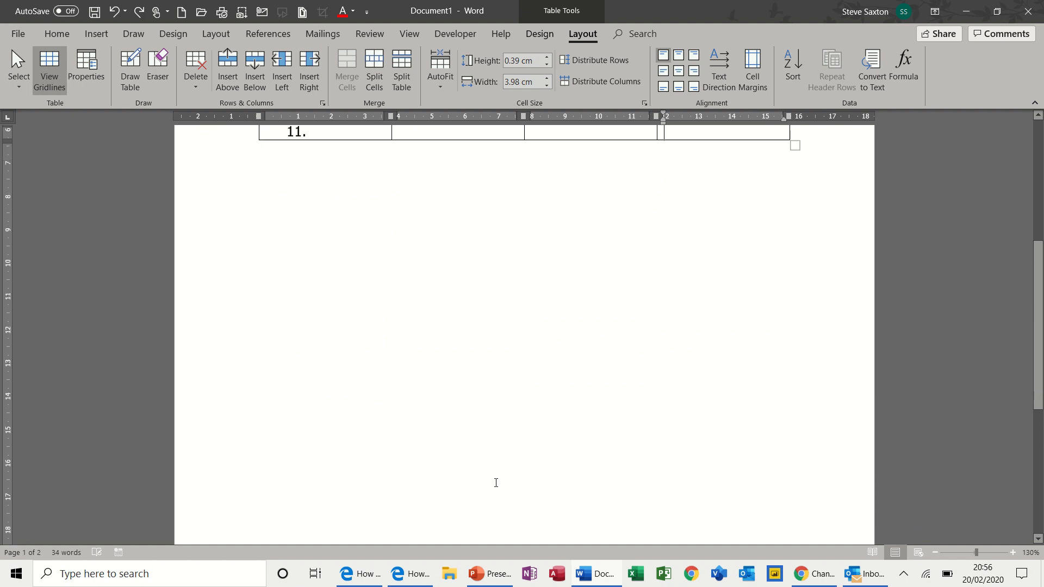
{"action": "key", "text": "ctrl+z"}
{"action": "key", "text": "ctrl+z"}
{"action": "key", "text": "ctrl+z"}
{"action": "key", "text": "ctrl+z"}
{"action": "key", "text": "ctrl+z"}
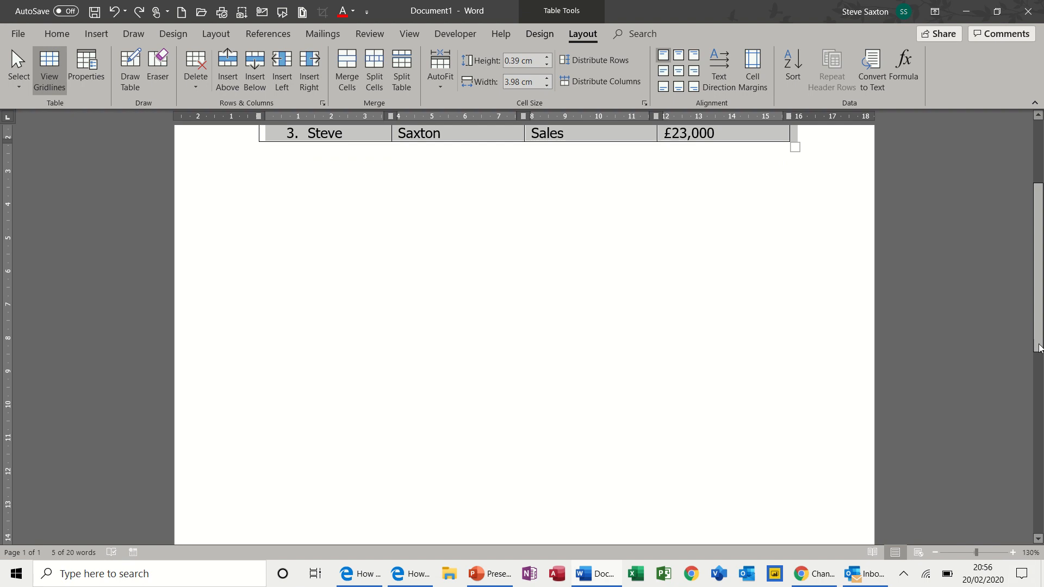
{"action": "left_click_drag", "start_coordinate": [1040, 346], "coordinate": [1040, 280]}
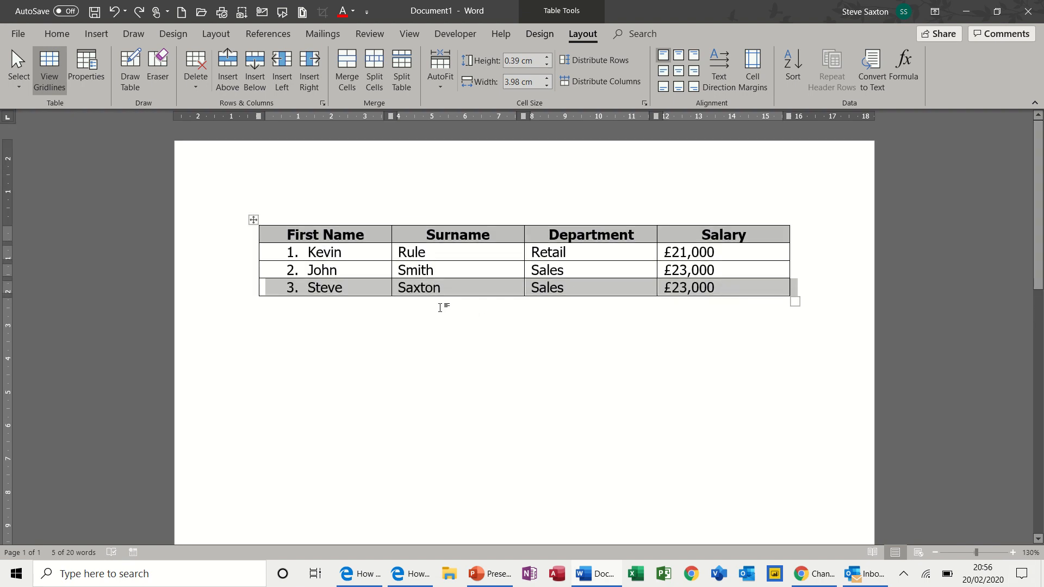
{"action": "left_click", "coordinate": [357, 252]}
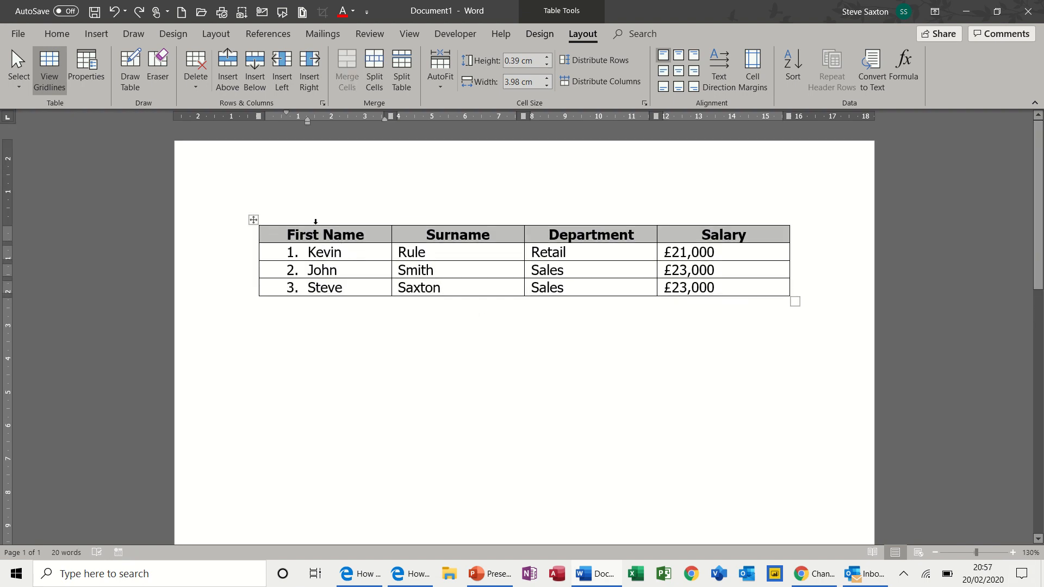
{"action": "mouse_move", "coordinate": [251, 240]}
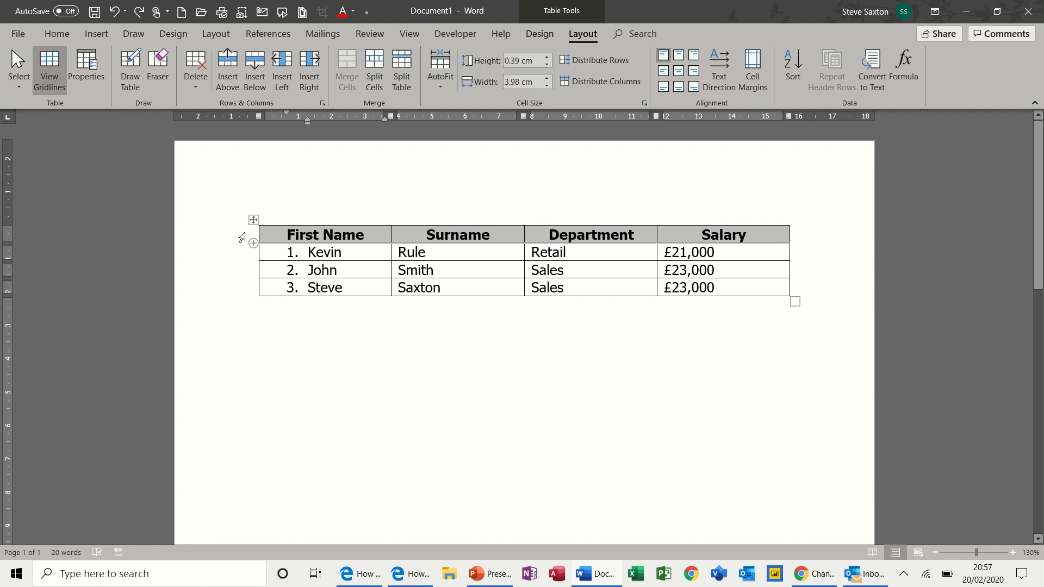
- Insert a merged title row above the headings reading 'Accounts Details'
{"action": "left_click", "coordinate": [243, 235]}
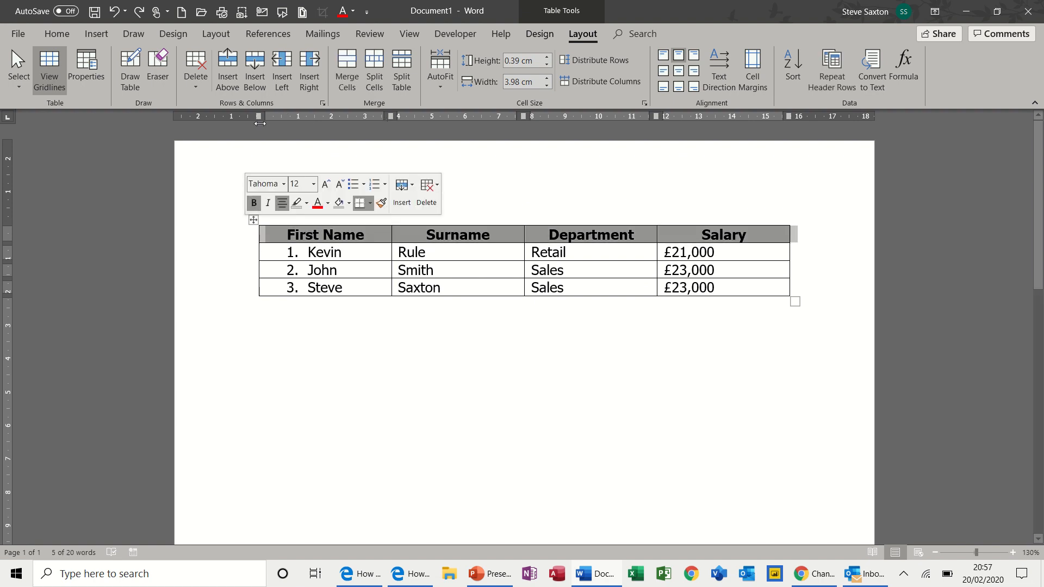
{"action": "left_click", "coordinate": [235, 63]}
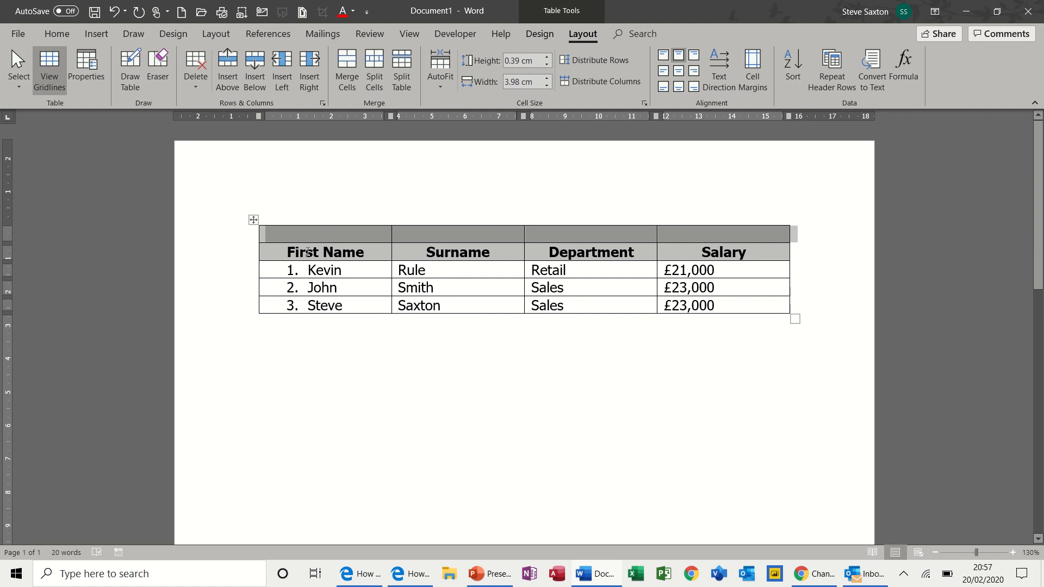
{"action": "left_click", "coordinate": [348, 61]}
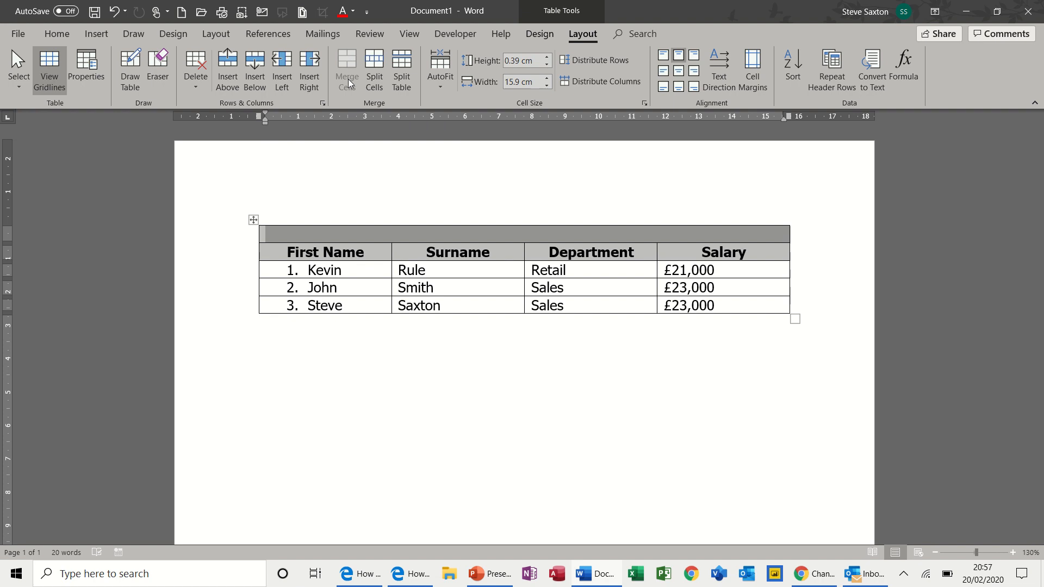
{"action": "left_click", "coordinate": [525, 231]}
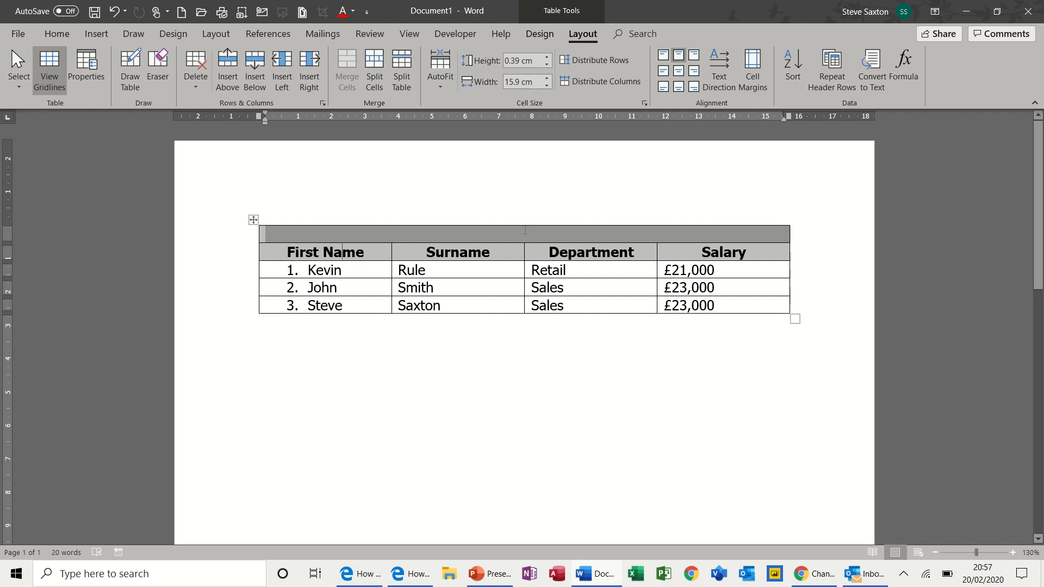
{"action": "type", "text": "Accounts"}
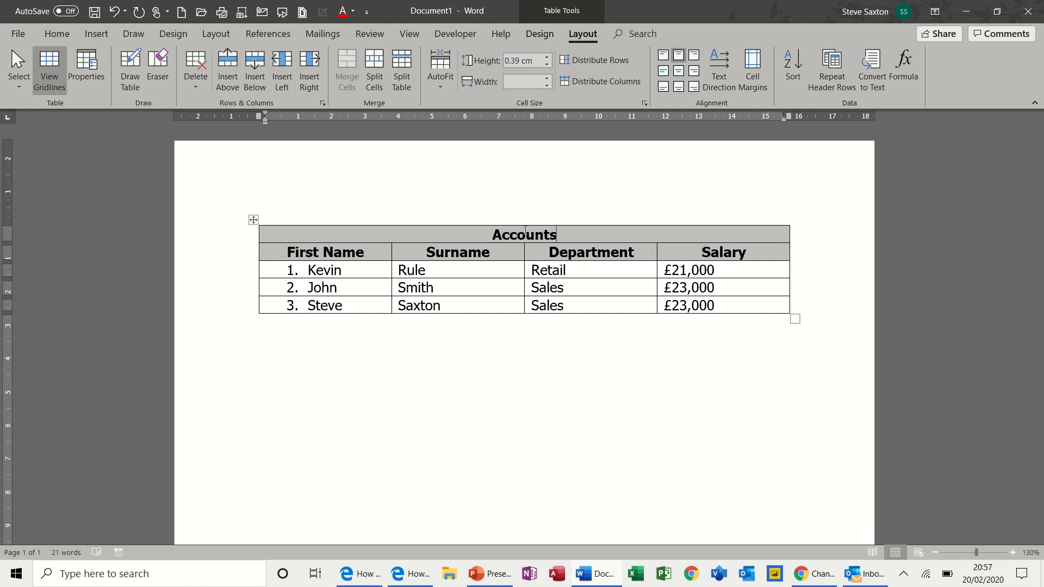
{"action": "type", "text": " Details"}
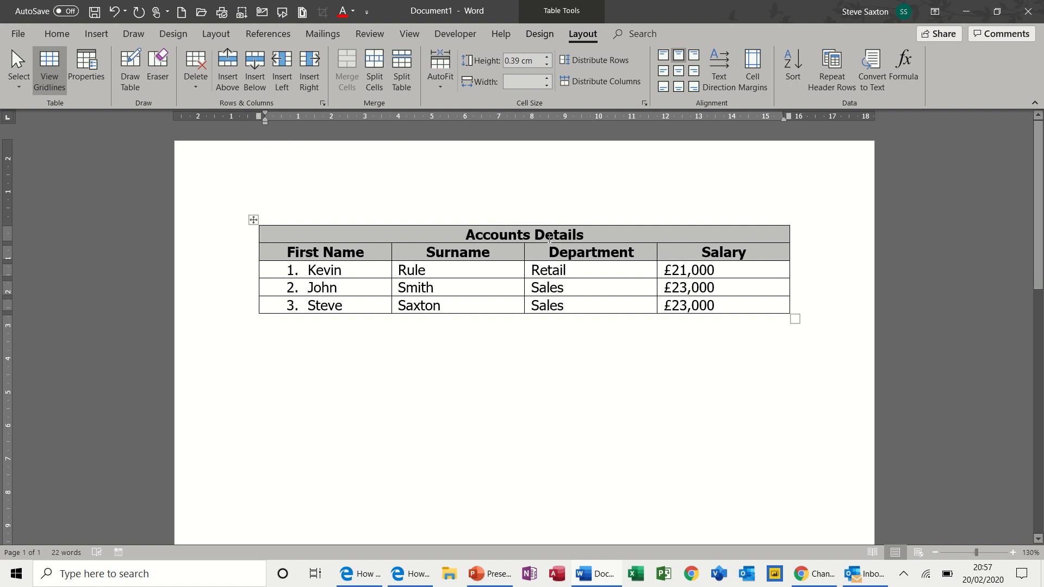
{"action": "left_click", "coordinate": [384, 254]}
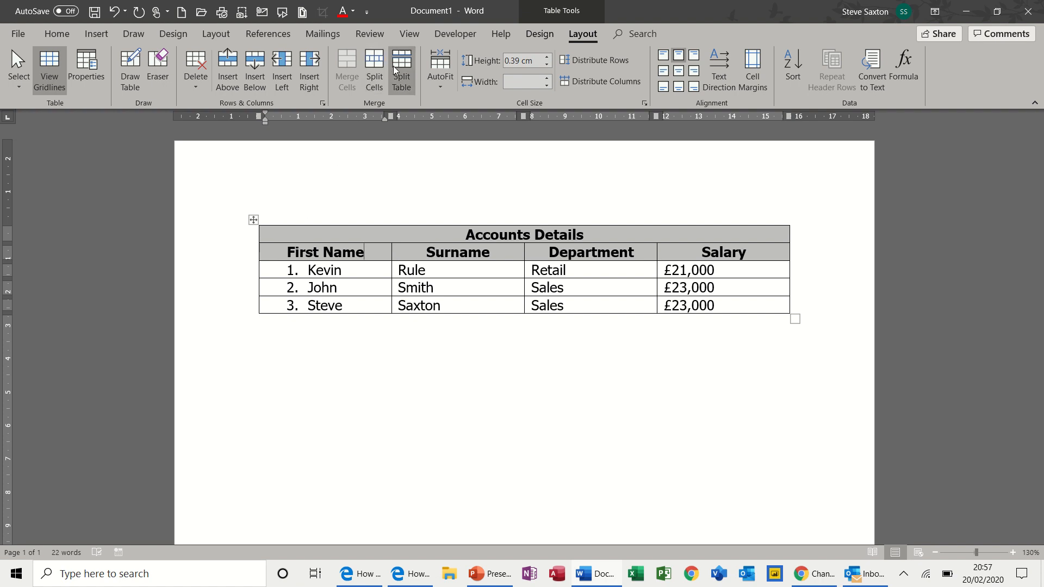
- Split the table below the Accounts Details title row and add a blank line
{"action": "left_click", "coordinate": [285, 251]}
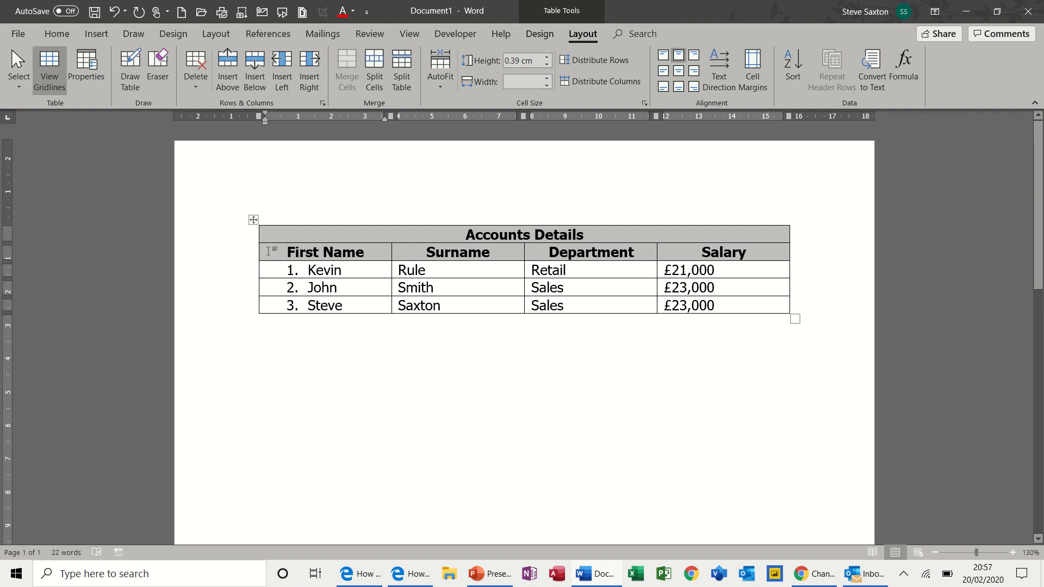
{"action": "left_click", "coordinate": [398, 64]}
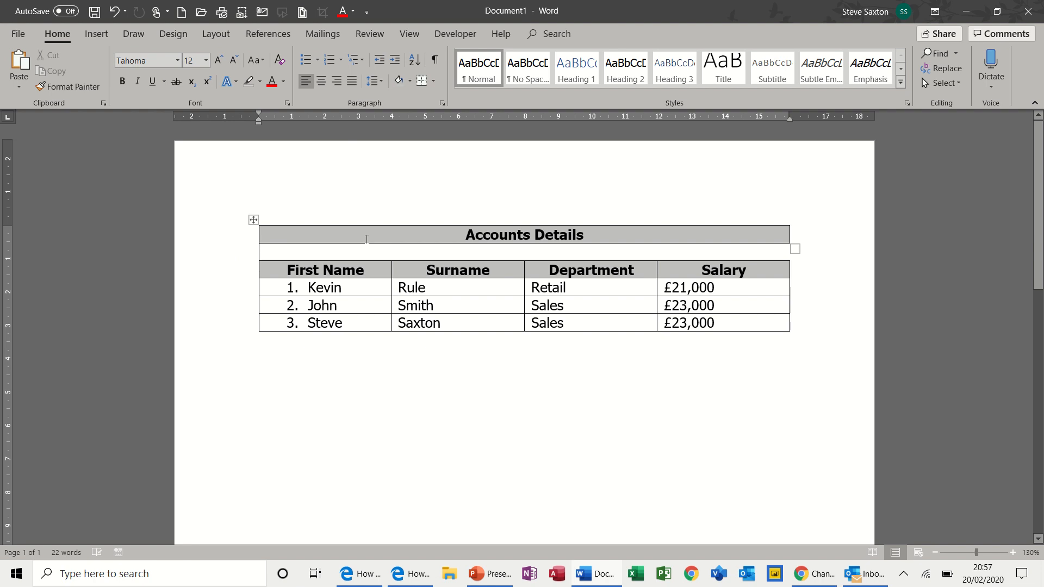
{"action": "key", "text": "Return"}
{"action": "key", "text": "Return"}
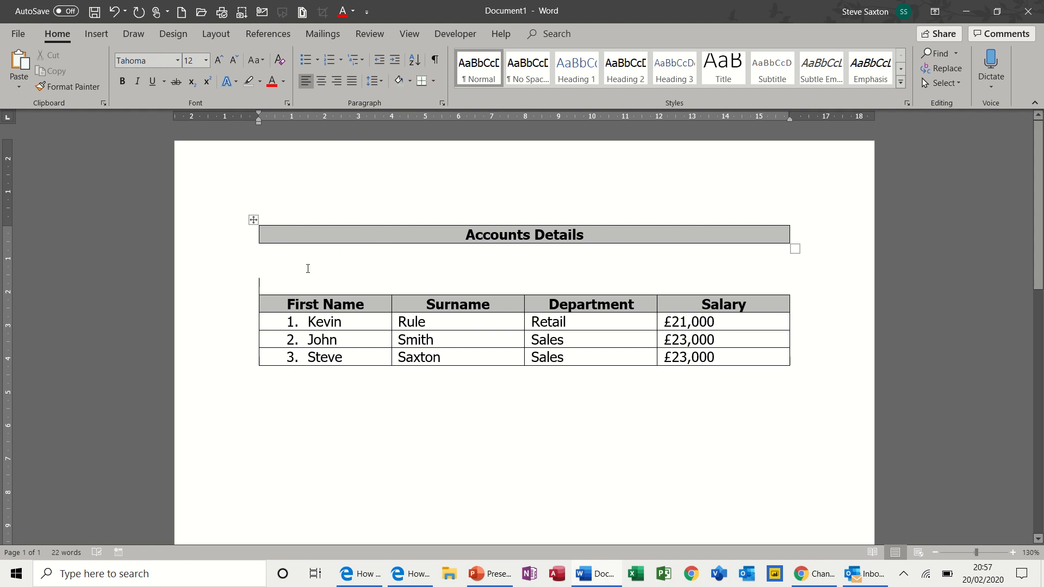
- Add a centred, underlined heading 'Staff Details for 2020' above the staff table
{"action": "left_click", "coordinate": [308, 269]}
{"action": "key", "text": "ctrl+e"}
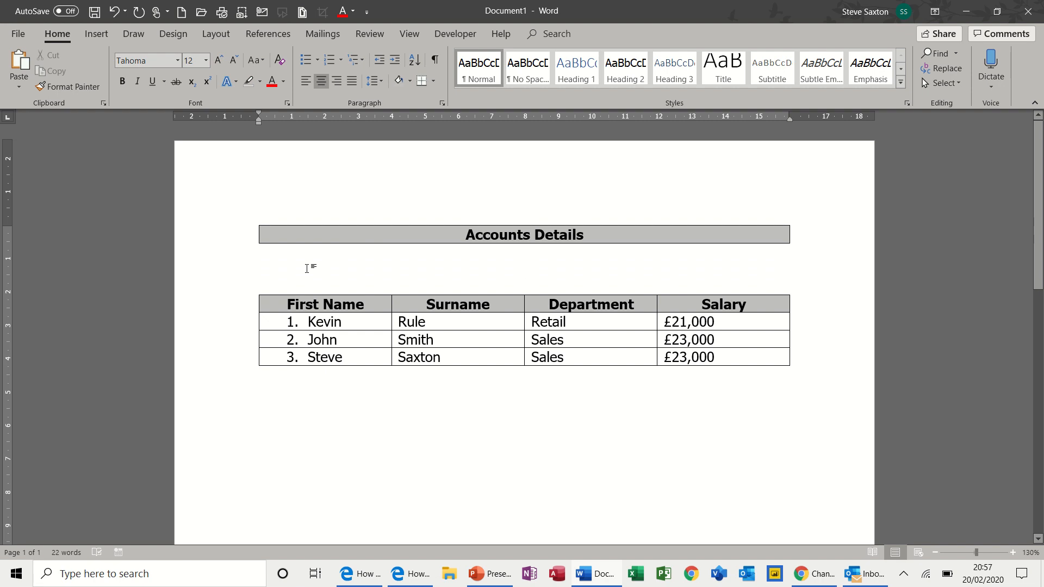
{"action": "key", "text": "ctrl+u"}
{"action": "type", "text": "S"}
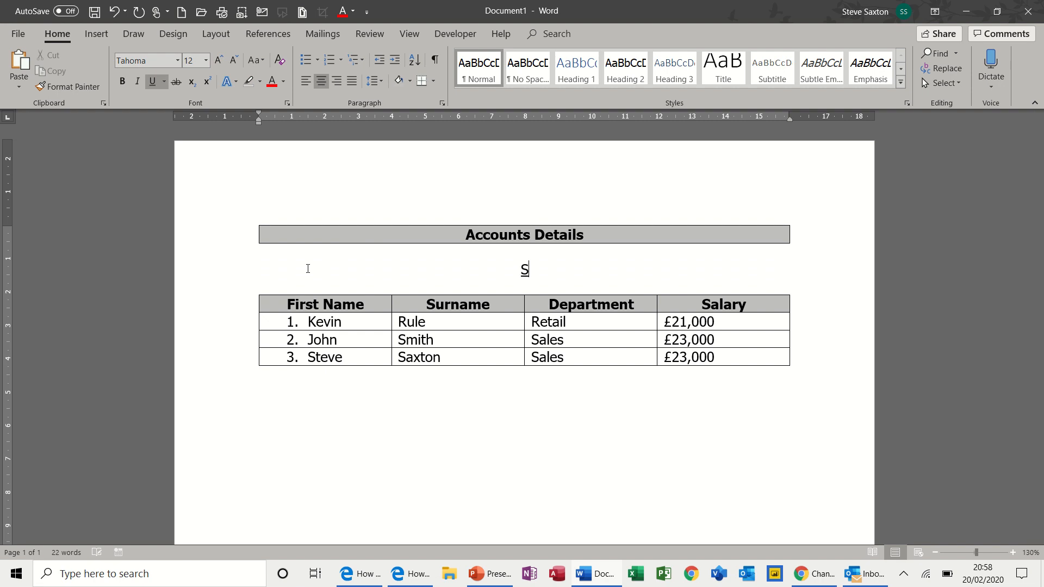
{"action": "type", "text": "taff Detai"}
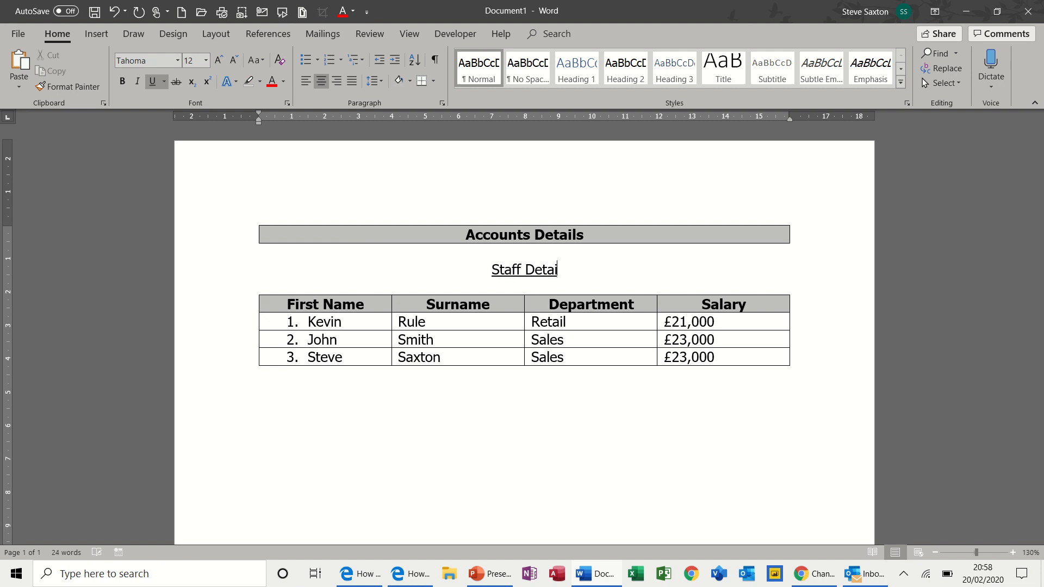
{"action": "type", "text": "ls for 202"}
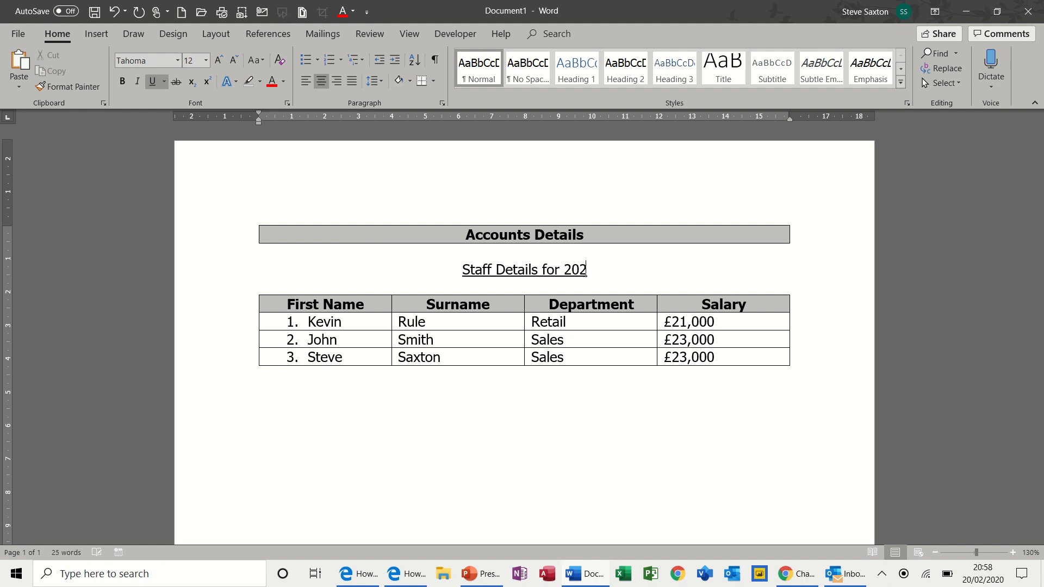
{"action": "type", "text": "0"}
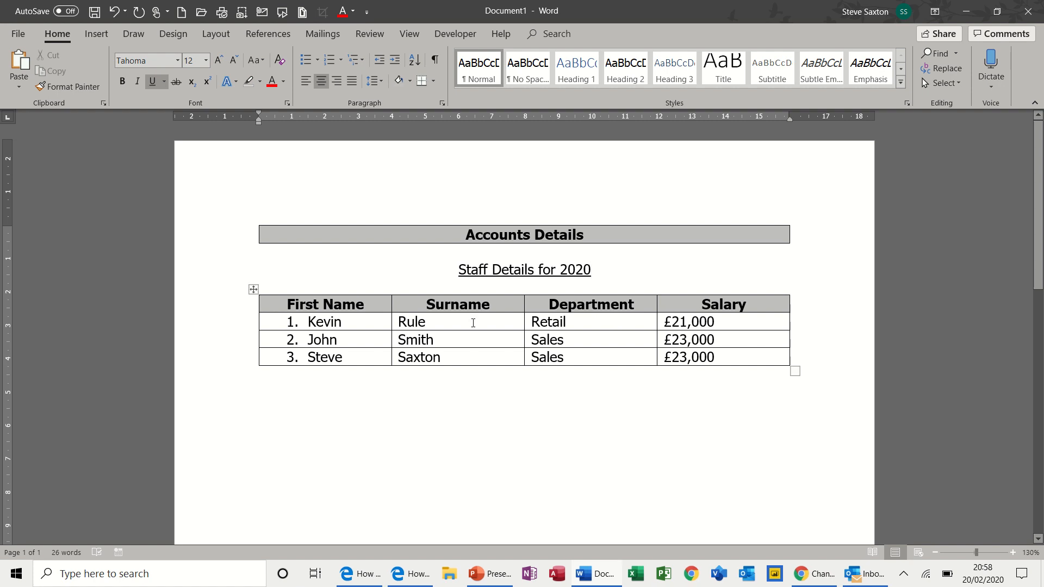
{"action": "left_click", "coordinate": [473, 321]}
{"action": "left_click", "coordinate": [540, 34]}
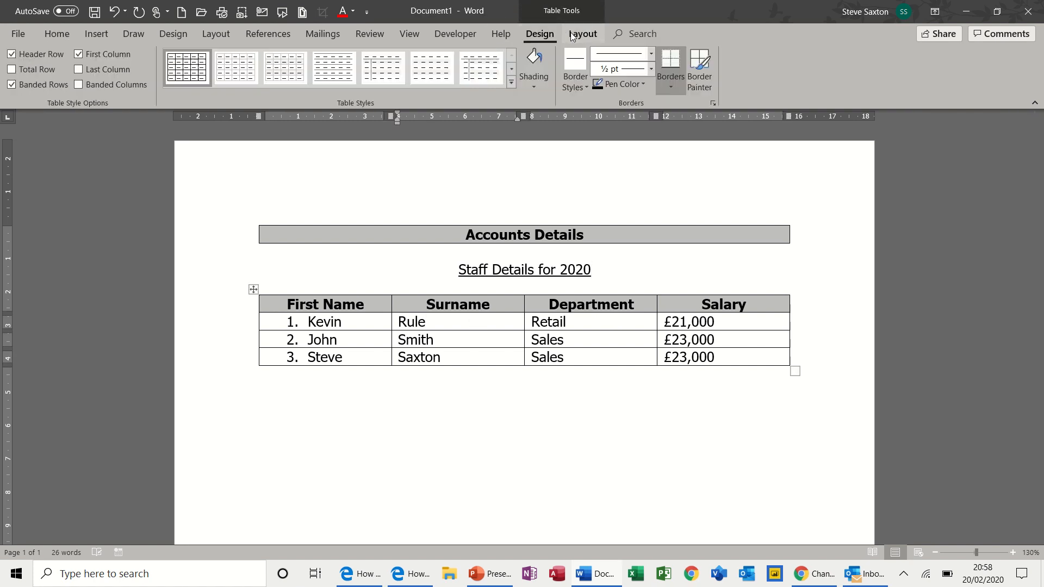
{"action": "left_click", "coordinate": [581, 34]}
{"action": "left_click", "coordinate": [544, 34]}
{"action": "left_click", "coordinate": [582, 33]}
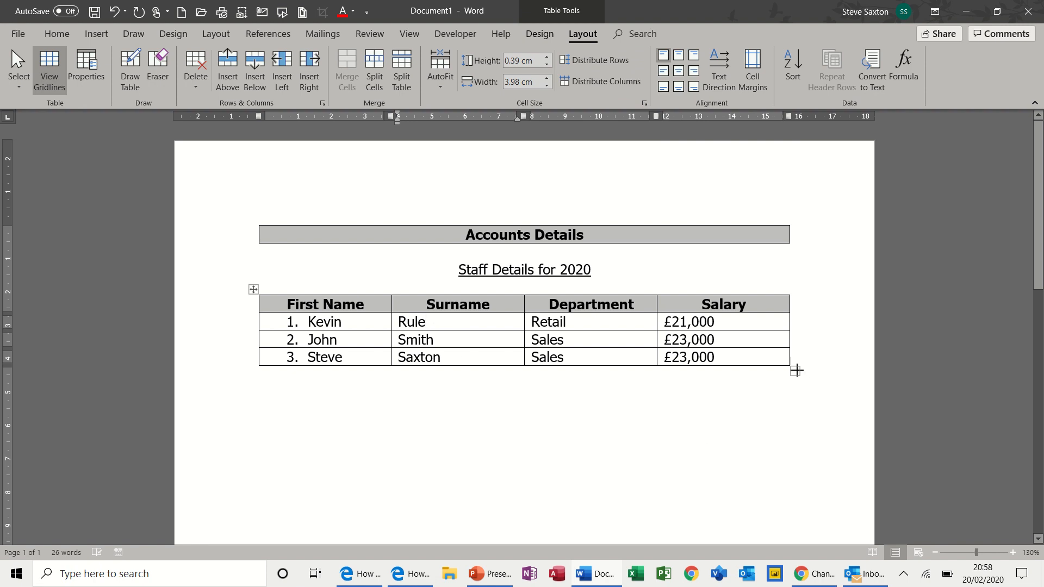
{"action": "left_click_drag", "start_coordinate": [795, 370], "coordinate": [811, 398]}
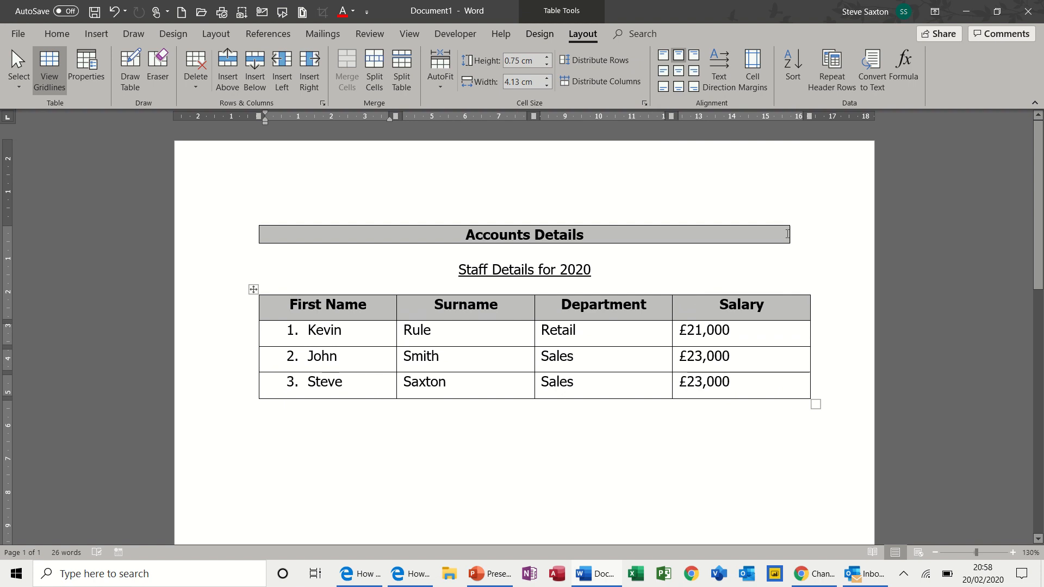
{"action": "left_click_drag", "start_coordinate": [788, 234], "coordinate": [812, 238]}
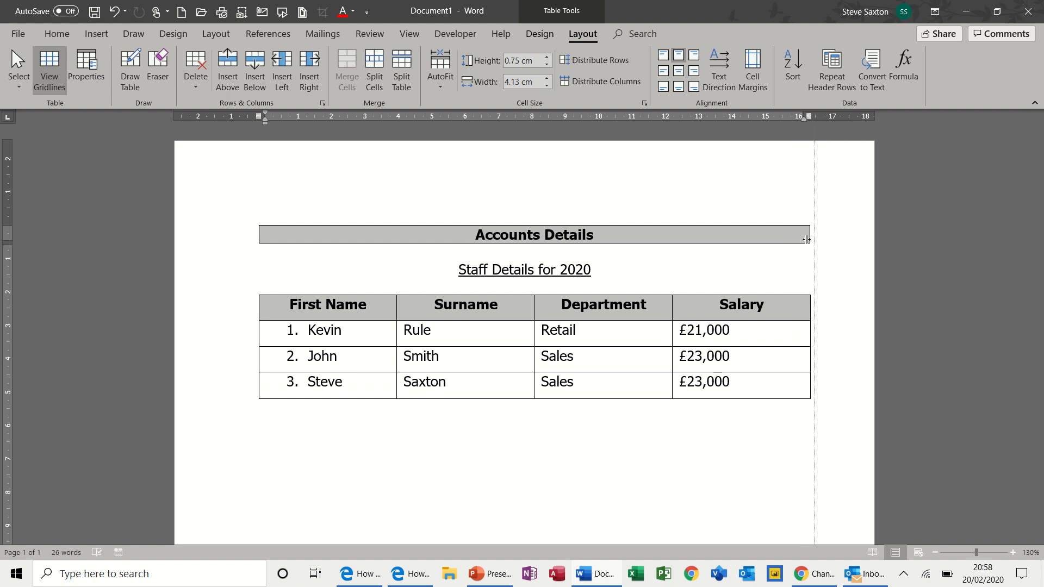
{"action": "left_click_drag", "start_coordinate": [806, 239], "coordinate": [808, 241]}
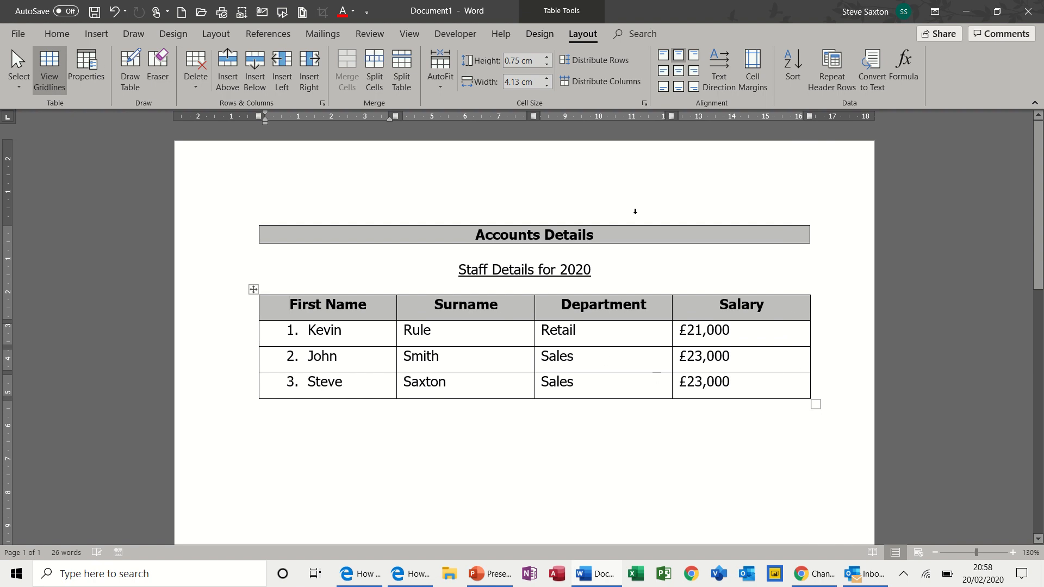
{"action": "key", "text": "ctrl+z"}
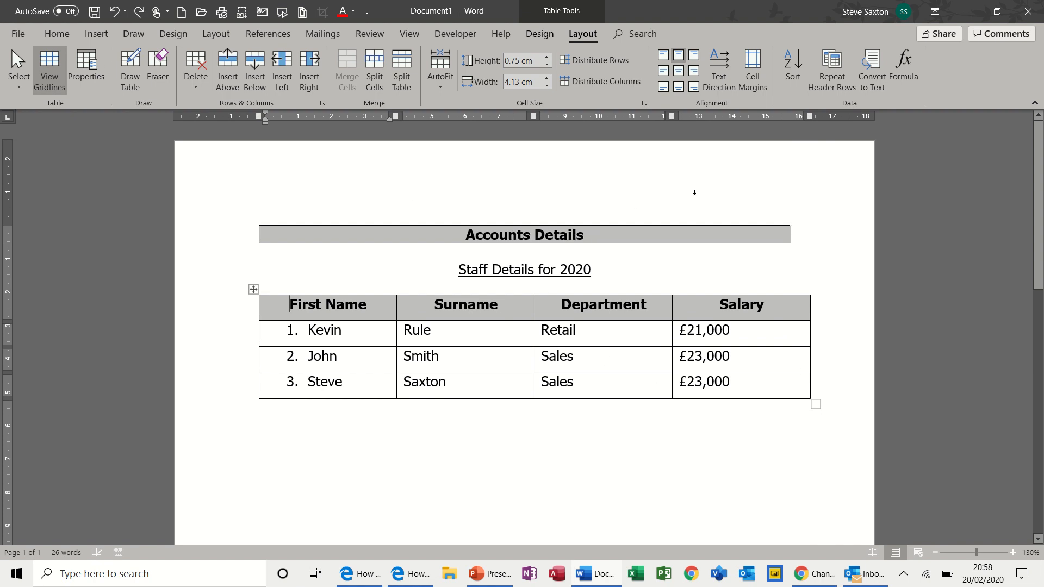
{"action": "key", "text": "ctrl+z"}
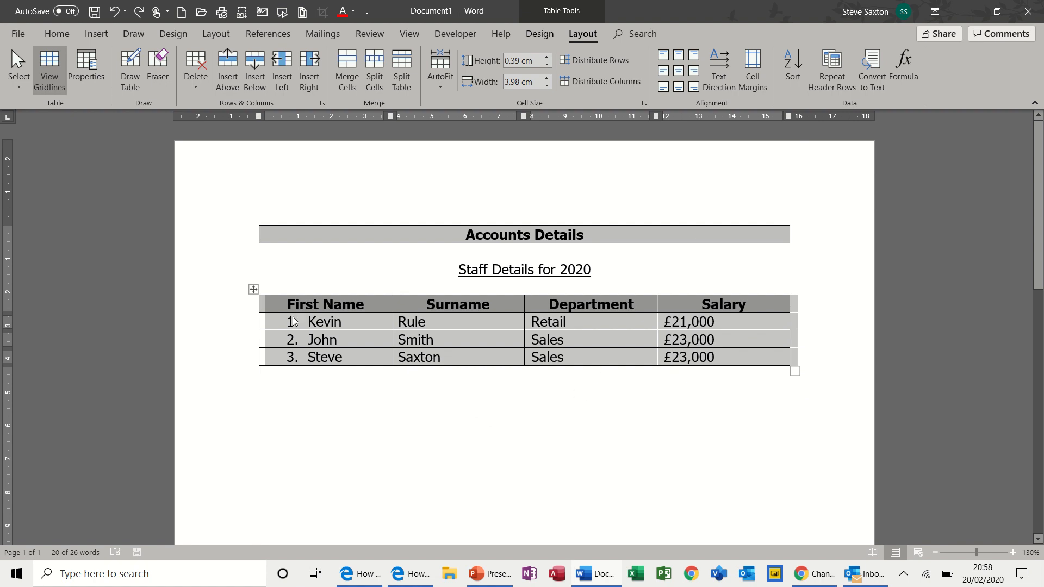
- Use Draw Table to draw the outer box of a new table below the staff table
{"action": "left_click", "coordinate": [253, 289]}
{"action": "left_click", "coordinate": [319, 408]}
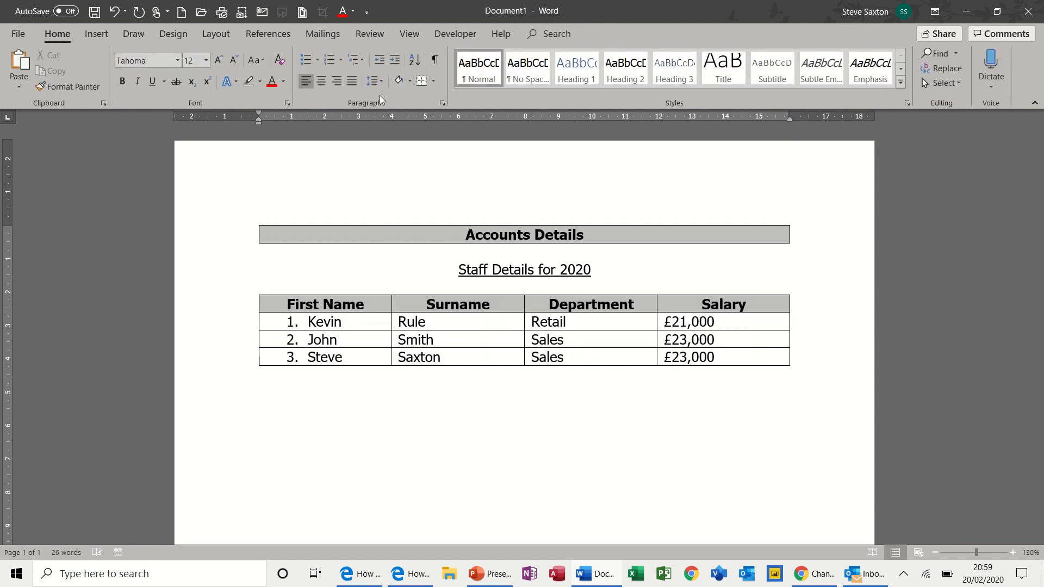
{"action": "left_click", "coordinate": [89, 36]}
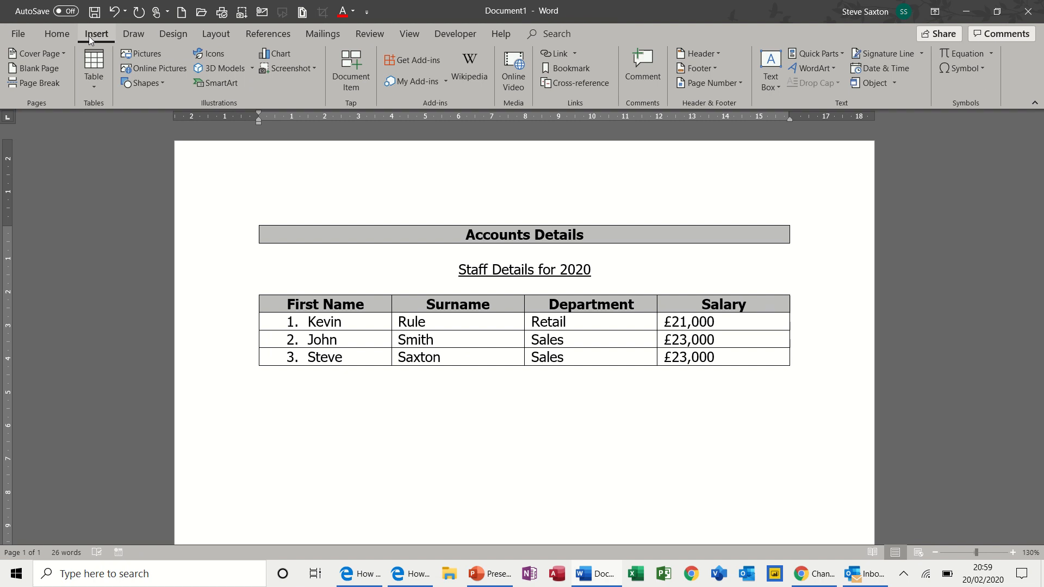
{"action": "left_click", "coordinate": [95, 85]}
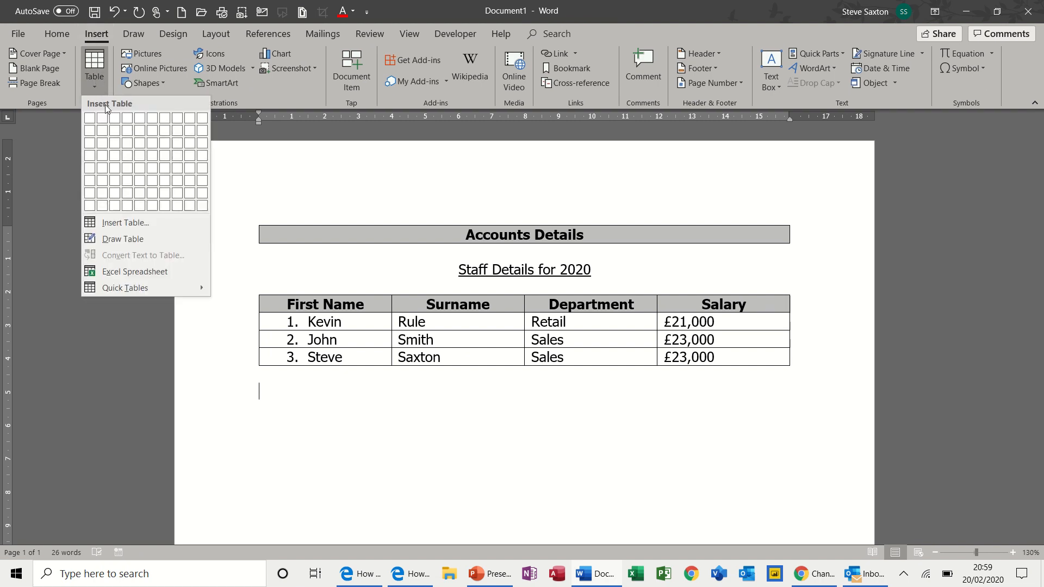
{"action": "left_click", "coordinate": [135, 239]}
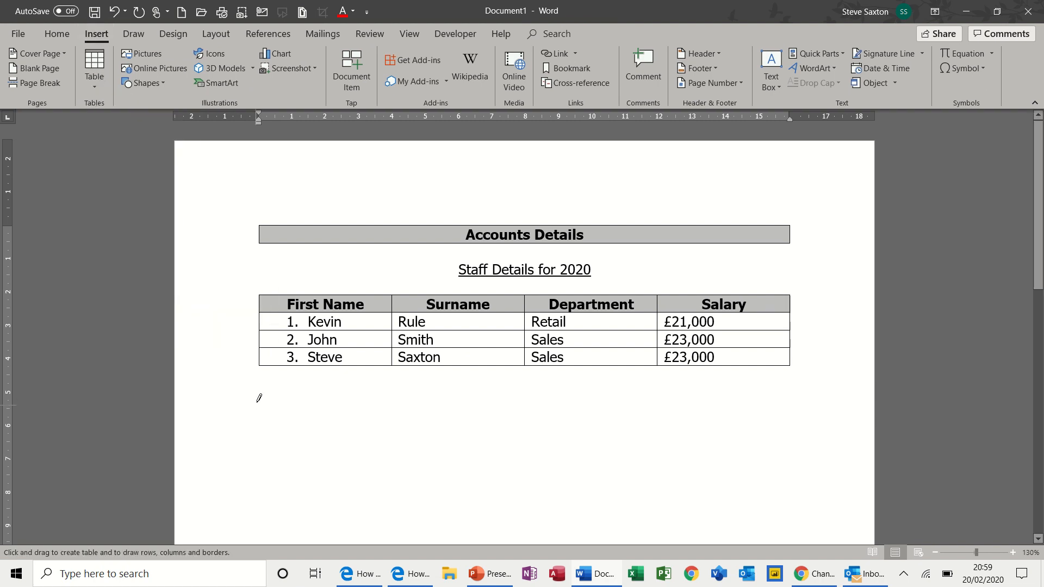
{"action": "mouse_move", "coordinate": [259, 397]}
{"action": "left_mouse_down"}
{"action": "mouse_move", "coordinate": [273, 475]}
{"action": "mouse_move", "coordinate": [426, 507]}
{"action": "mouse_move", "coordinate": [594, 520]}
{"action": "mouse_move", "coordinate": [781, 518]}
{"action": "left_mouse_up"}
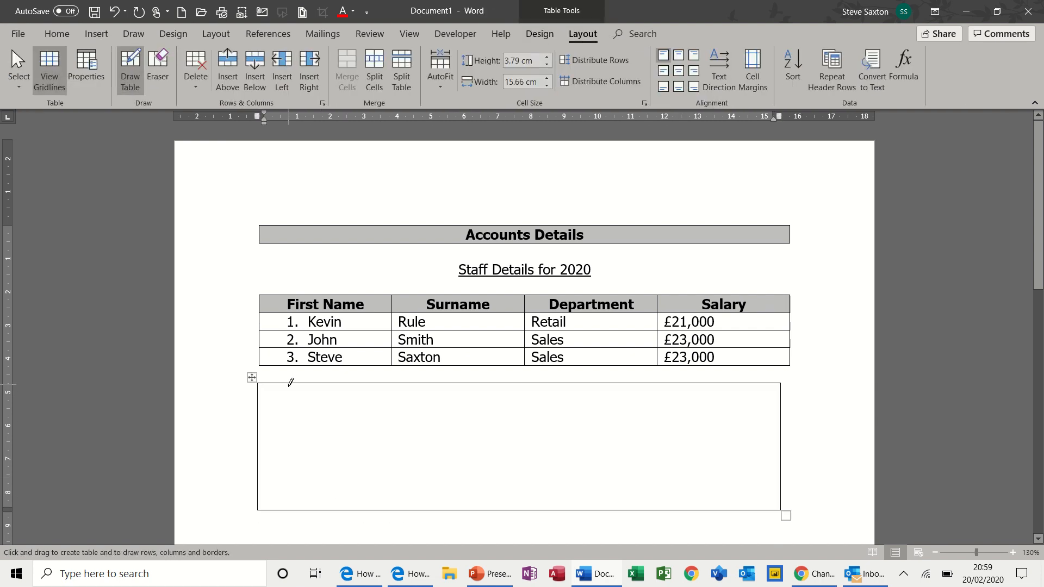
- Draw column dividers, a row line and a diagonal across the top-left cell
{"action": "left_click_drag", "start_coordinate": [291, 383], "coordinate": [291, 486]}
{"action": "left_click_drag", "start_coordinate": [327, 383], "coordinate": [326, 501]}
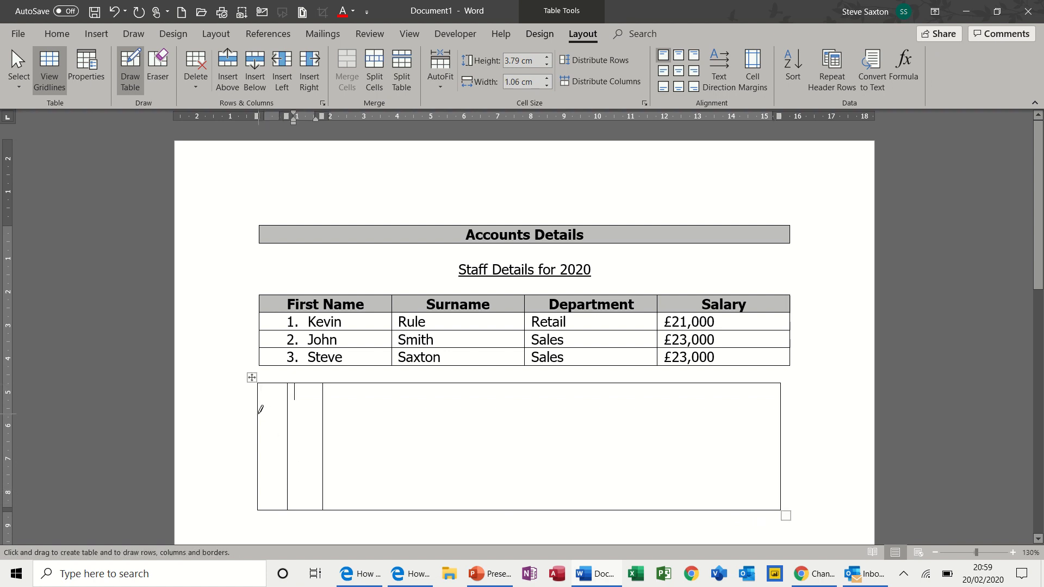
{"action": "mouse_move", "coordinate": [260, 414]}
{"action": "left_mouse_down"}
{"action": "mouse_move", "coordinate": [683, 399]}
{"action": "mouse_move", "coordinate": [755, 411]}
{"action": "left_mouse_up"}
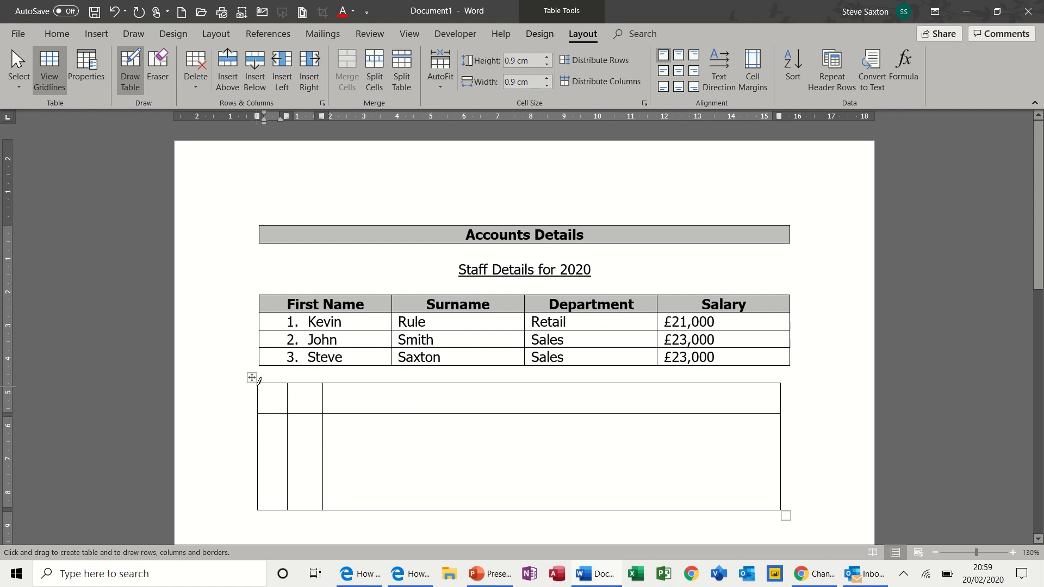
{"action": "mouse_move", "coordinate": [258, 384]}
{"action": "left_mouse_down"}
{"action": "mouse_move", "coordinate": [272, 399]}
{"action": "mouse_move", "coordinate": [286, 384]}
{"action": "left_mouse_up"}
{"action": "left_click_drag", "start_coordinate": [372, 415], "coordinate": [371, 482]}
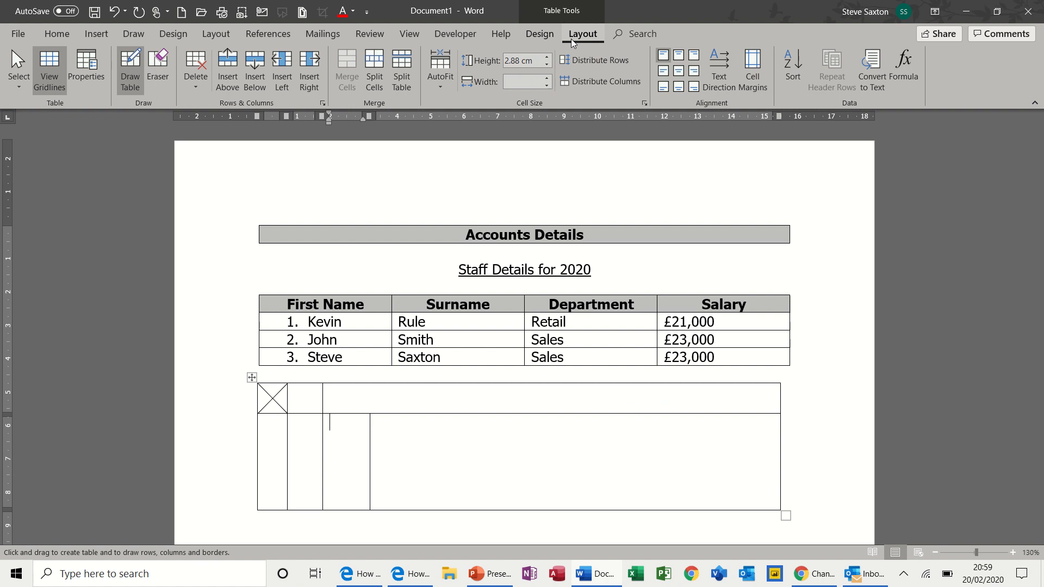
- Draw a red double-line vertical divider through the wide lower cell of the drawn table
{"action": "left_click", "coordinate": [542, 35]}
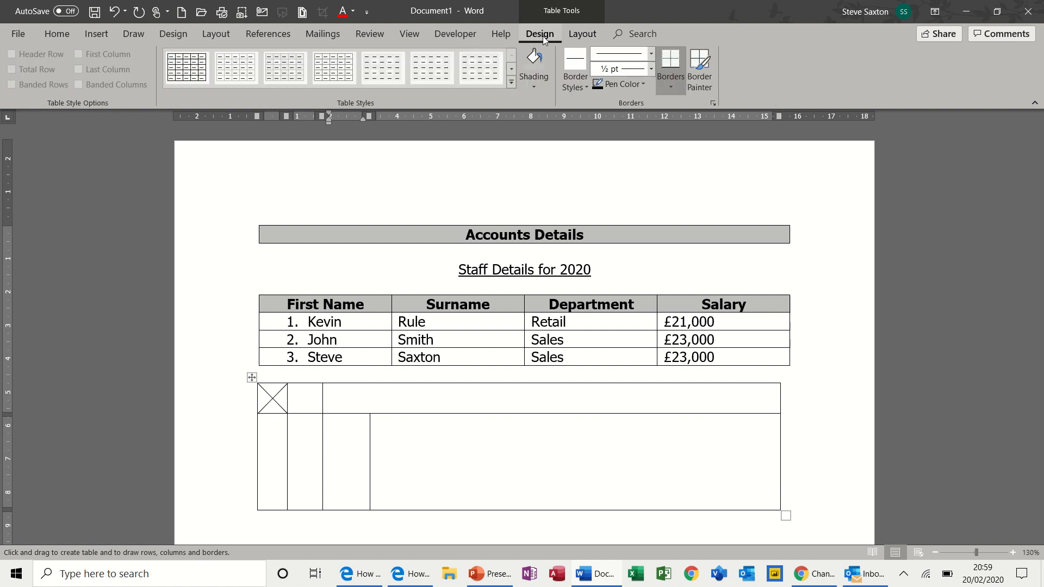
{"action": "left_click", "coordinate": [652, 54]}
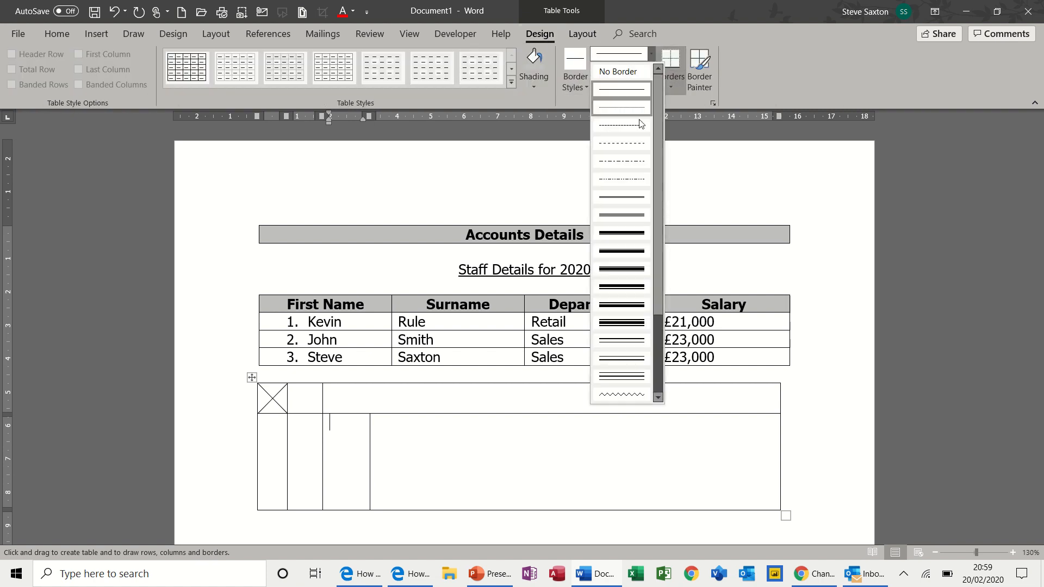
{"action": "left_click", "coordinate": [622, 217]}
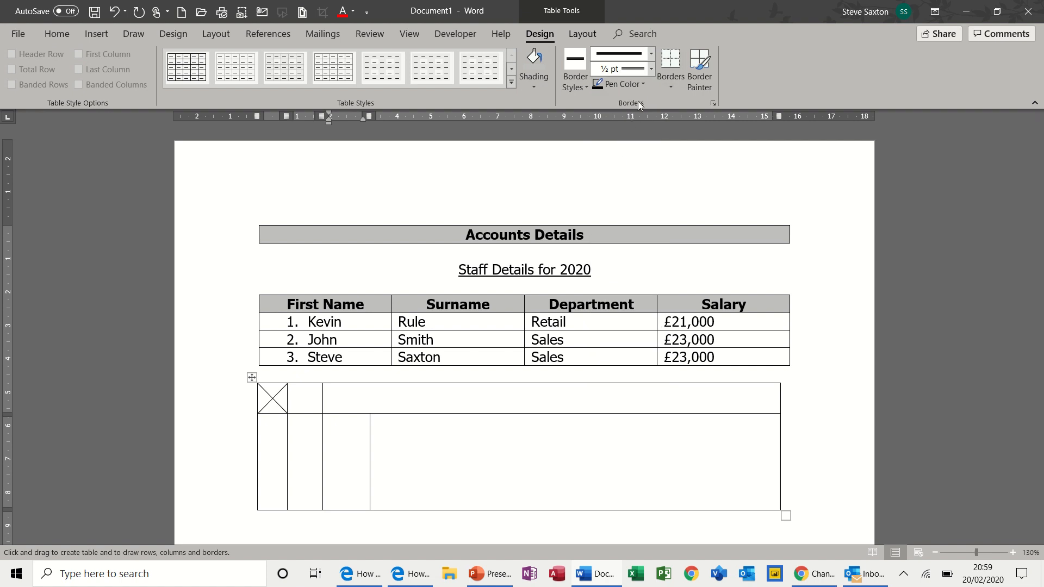
{"action": "left_click", "coordinate": [644, 83]}
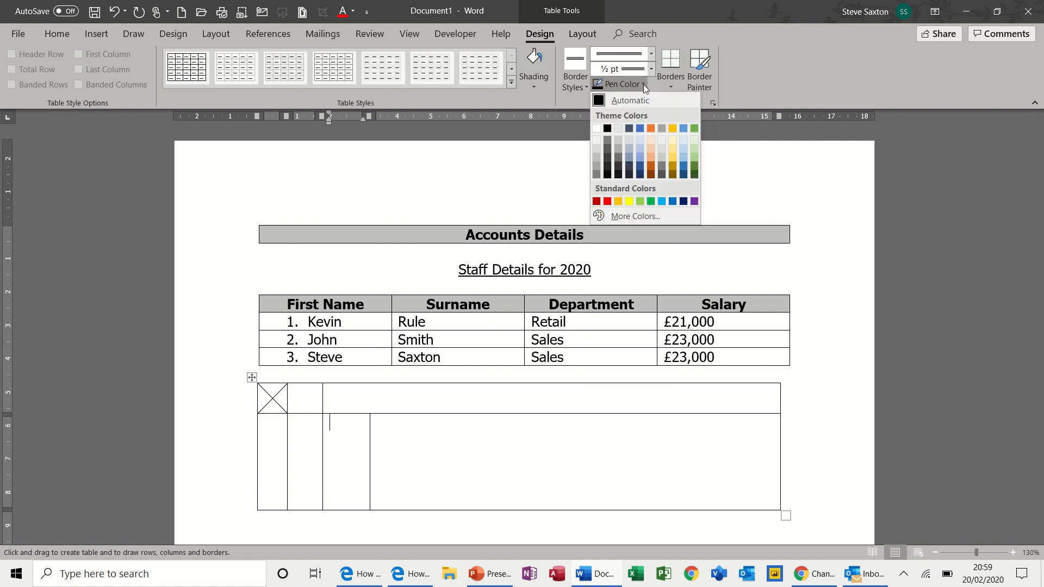
{"action": "left_click", "coordinate": [610, 199]}
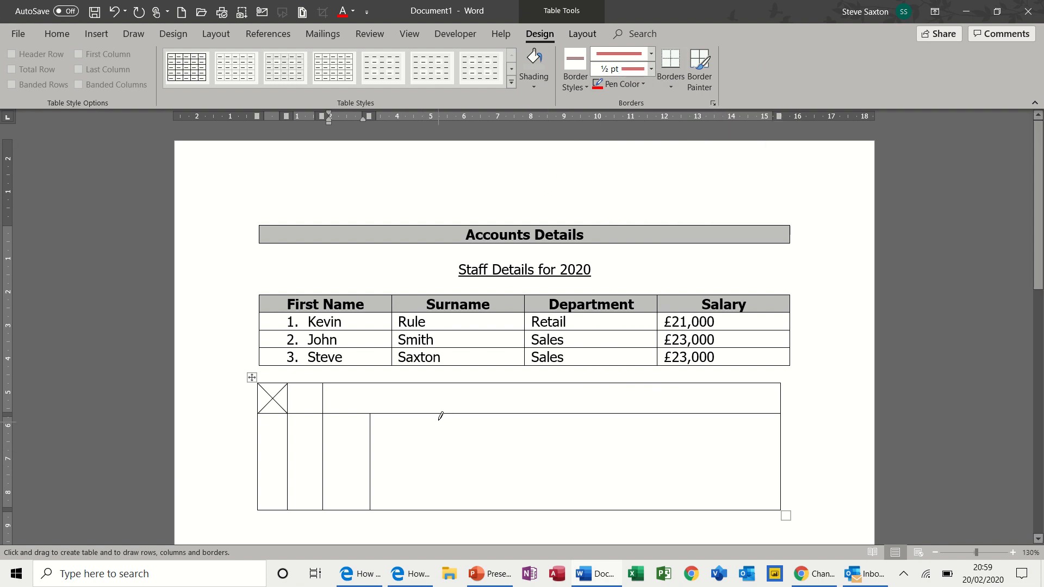
{"action": "left_click_drag", "start_coordinate": [439, 416], "coordinate": [438, 491]}
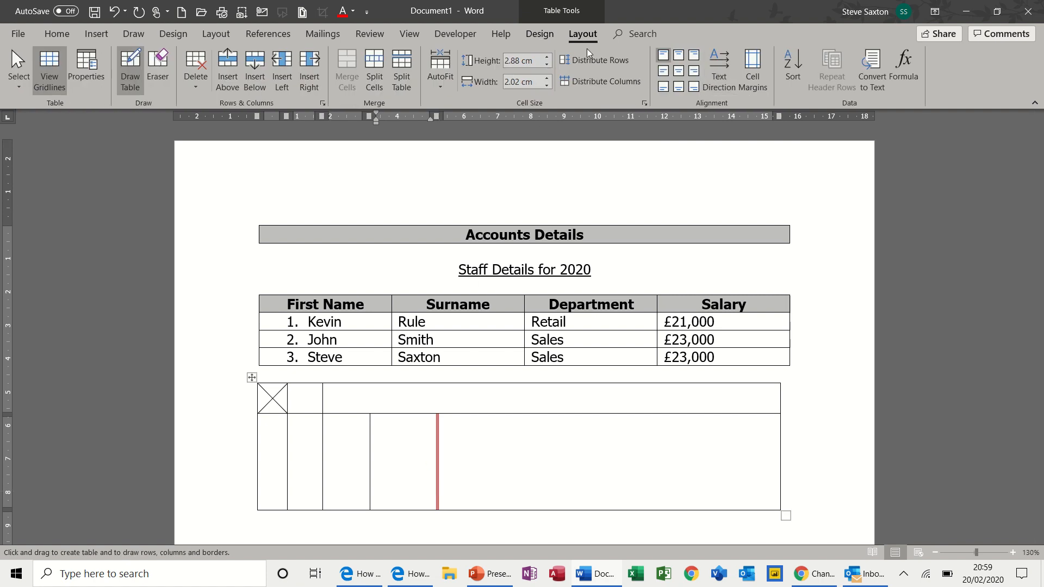
{"action": "left_click", "coordinate": [532, 36]}
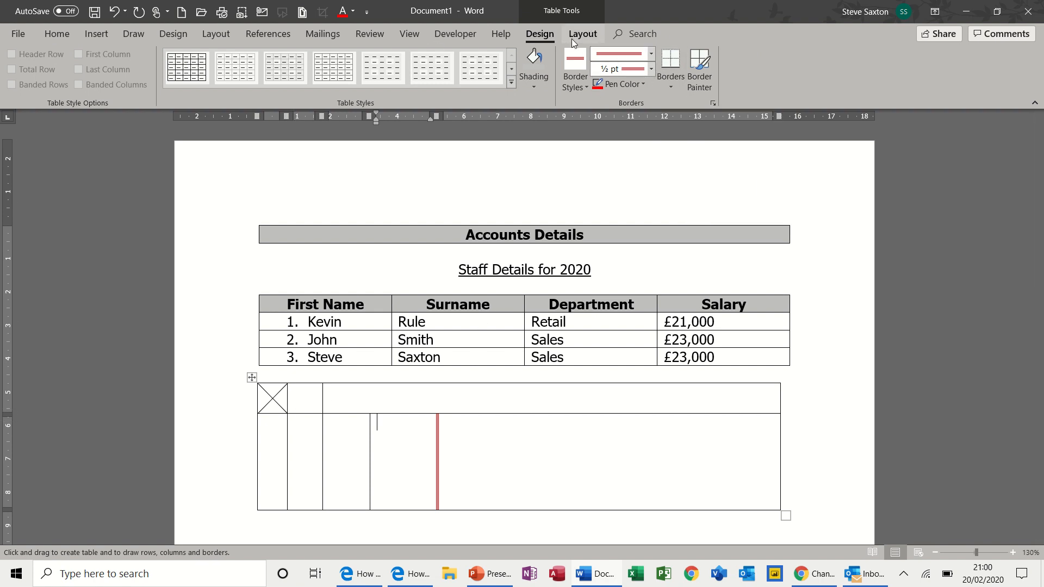
{"action": "left_click", "coordinate": [572, 35]}
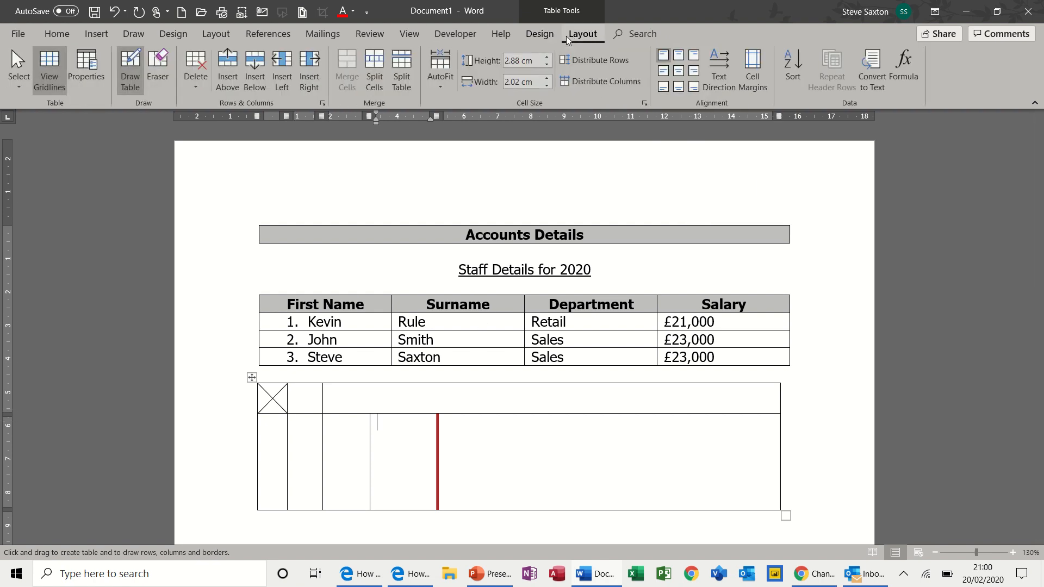
- Repaint the red divider as a plain single black line using the Border Painter
{"action": "left_click", "coordinate": [125, 64]}
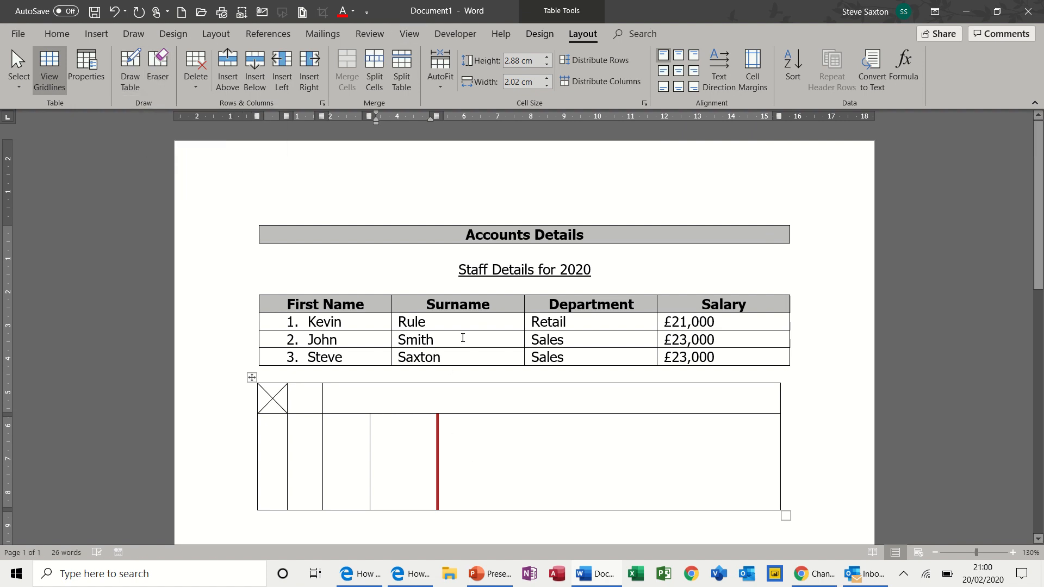
{"action": "left_click", "coordinate": [549, 34]}
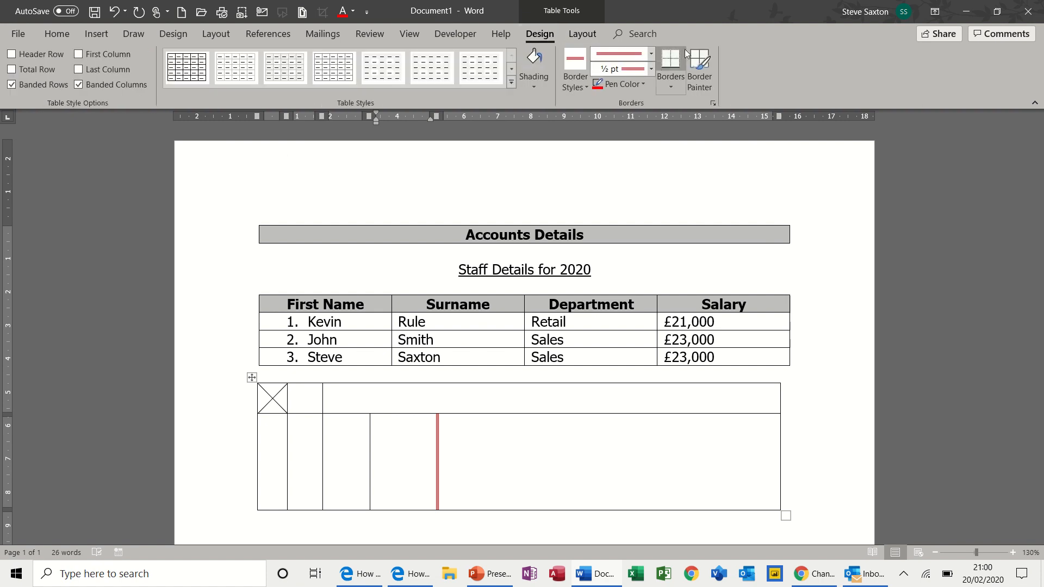
{"action": "left_click", "coordinate": [651, 53]}
{"action": "left_click", "coordinate": [623, 154]}
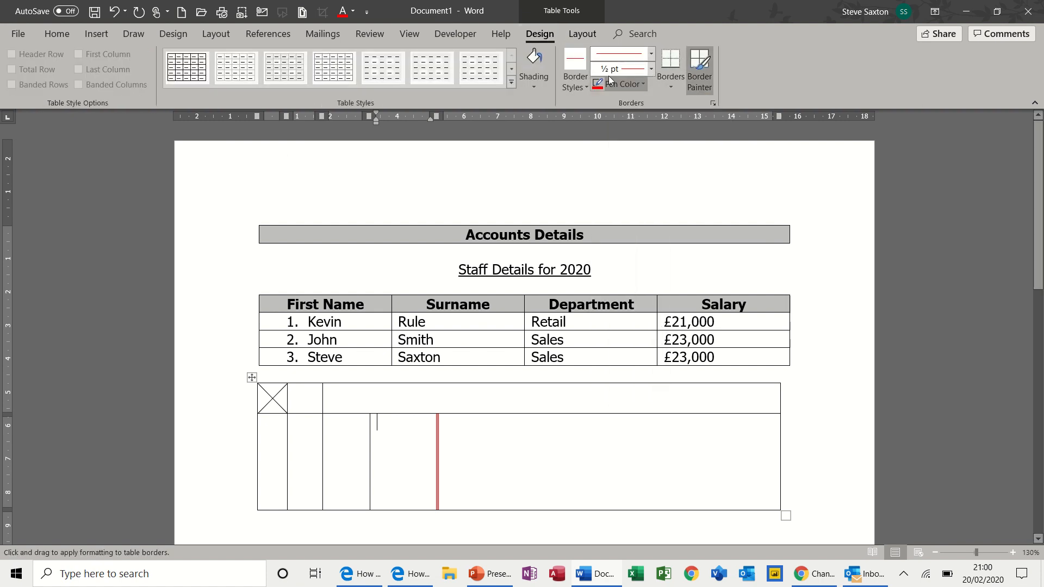
{"action": "left_click", "coordinate": [621, 84]}
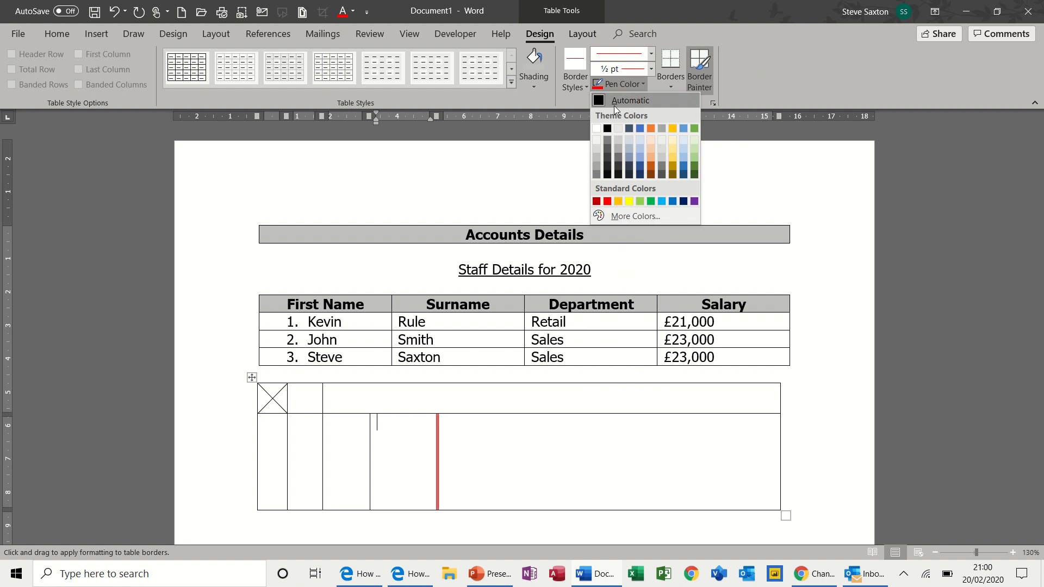
{"action": "left_click", "coordinate": [609, 129]}
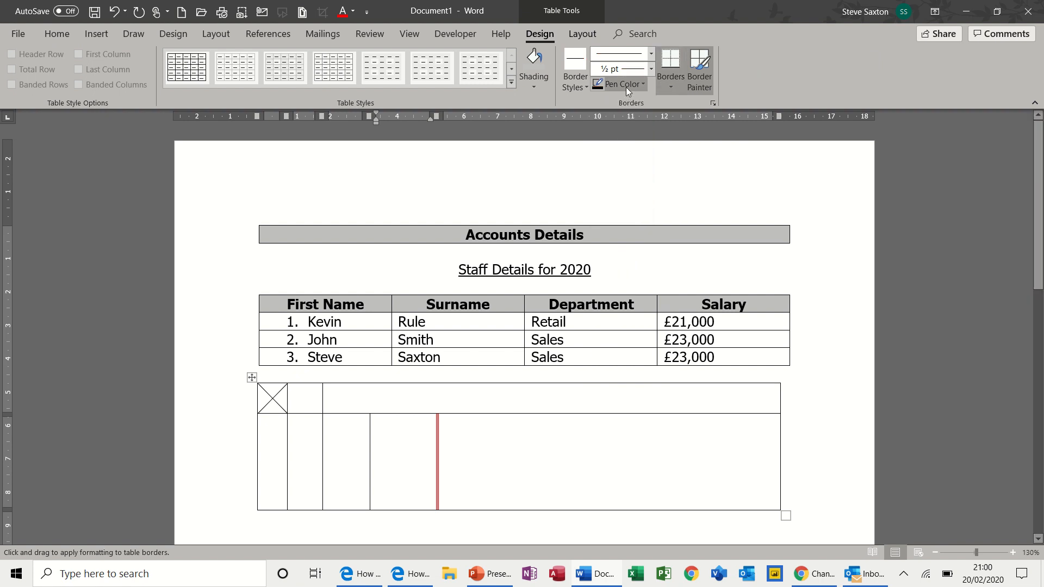
{"action": "left_click", "coordinate": [669, 83]}
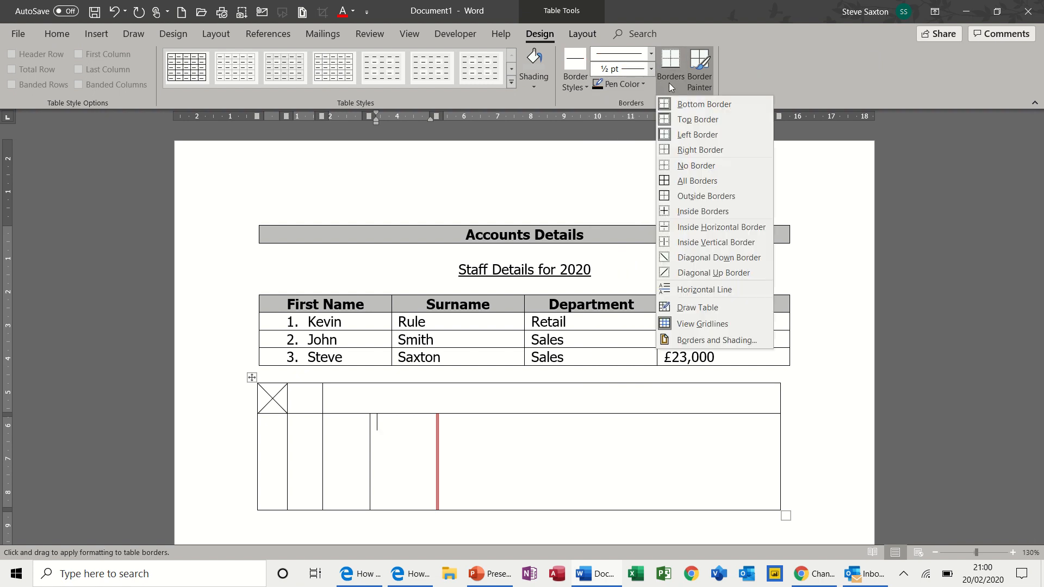
{"action": "left_click", "coordinate": [689, 178]}
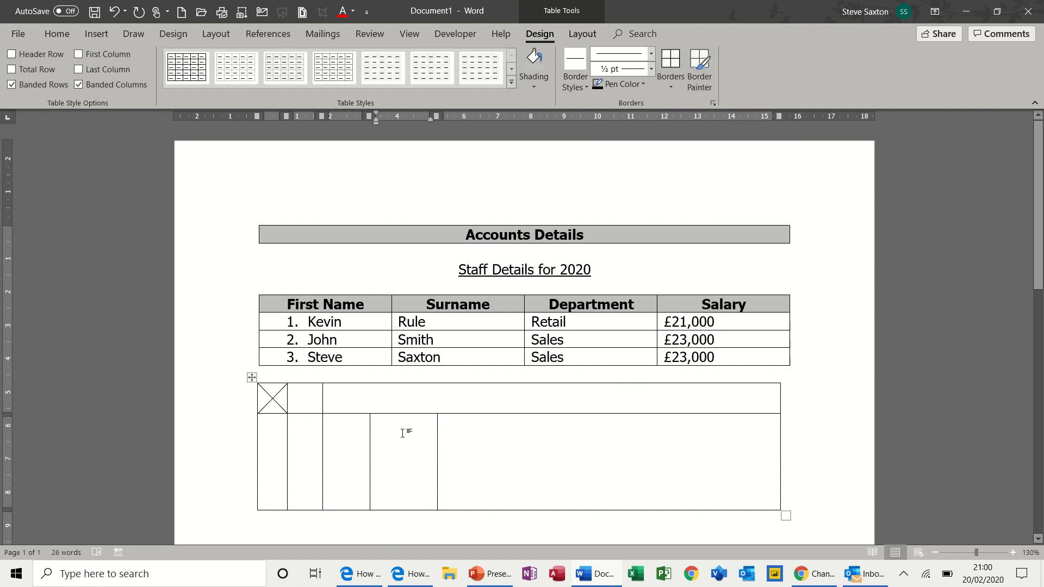
{"action": "left_click", "coordinate": [370, 423]}
- Type 'steve' in the tall lower cell and centre it within the cell
{"action": "type", "text": "steve"}
{"action": "left_click", "coordinate": [576, 36]}
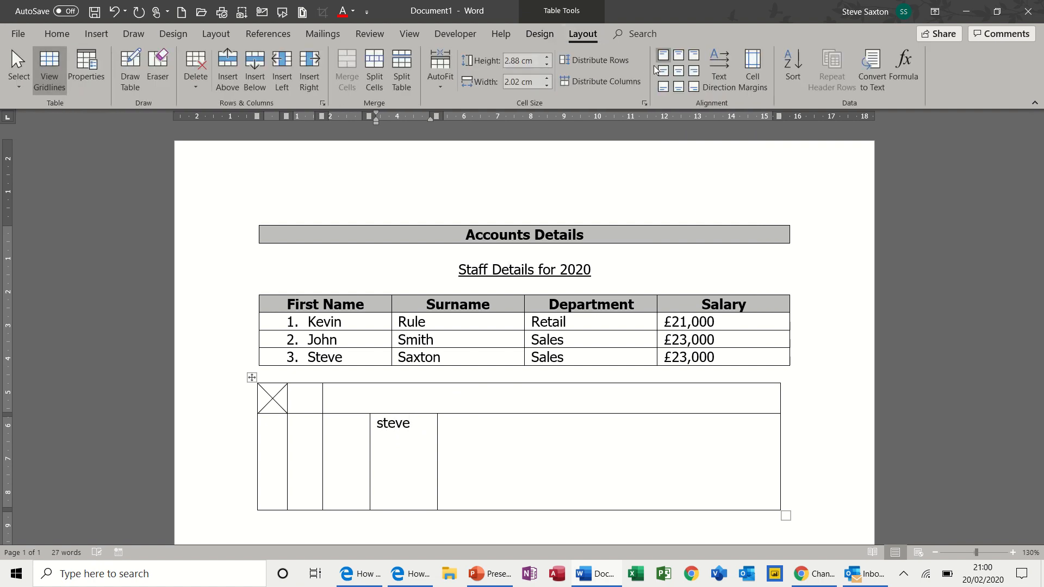
{"action": "left_click", "coordinate": [679, 71]}
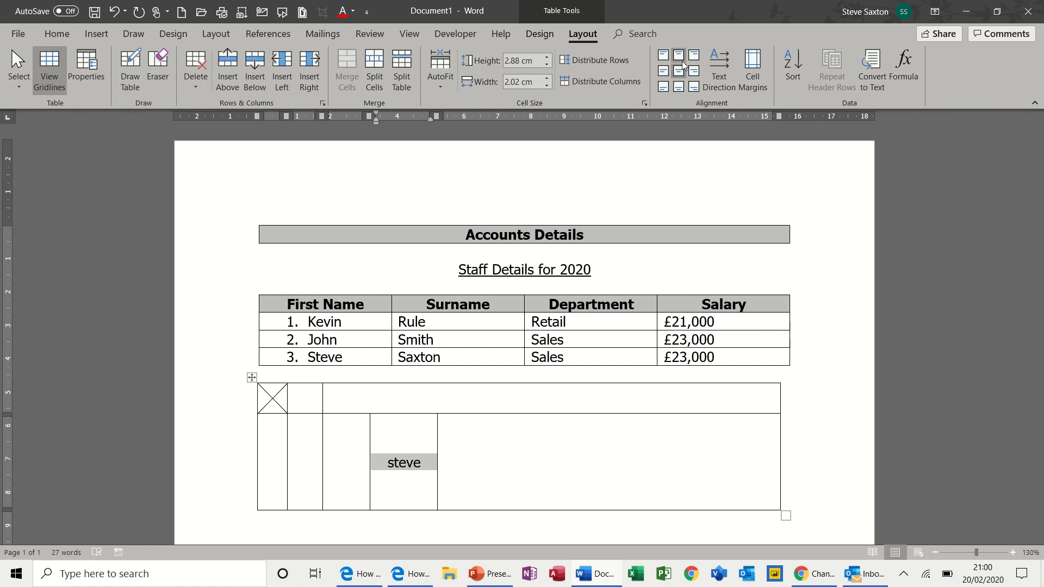
{"action": "left_click", "coordinate": [679, 55]}
{"action": "left_click", "coordinate": [679, 87]}
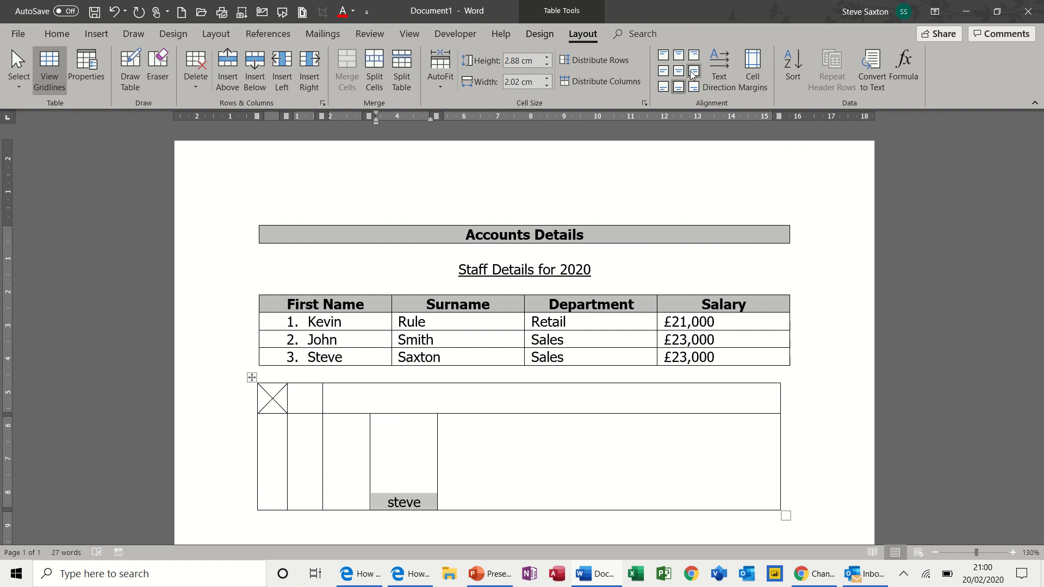
{"action": "left_click", "coordinate": [678, 71]}
- Try different text directions for 'steve', leaving it horizontal
{"action": "left_click", "coordinate": [719, 69]}
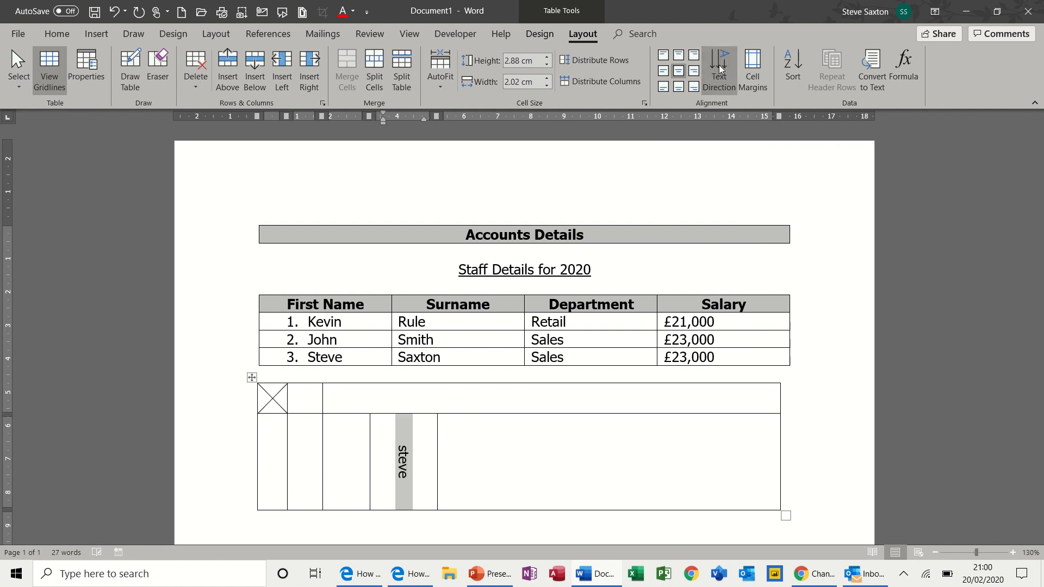
{"action": "left_click", "coordinate": [720, 68]}
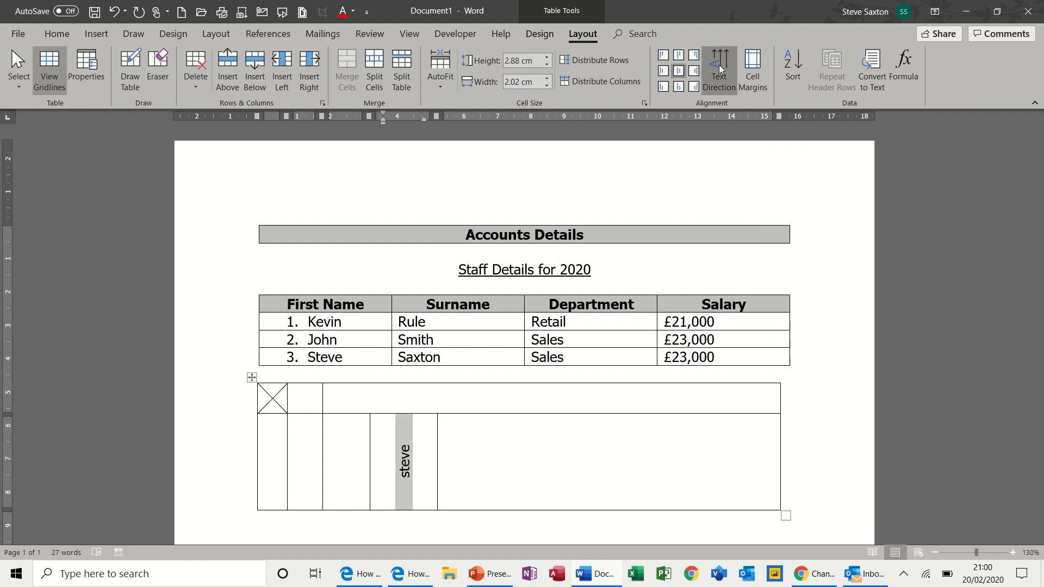
{"action": "left_click", "coordinate": [722, 74]}
{"action": "left_click", "coordinate": [723, 79]}
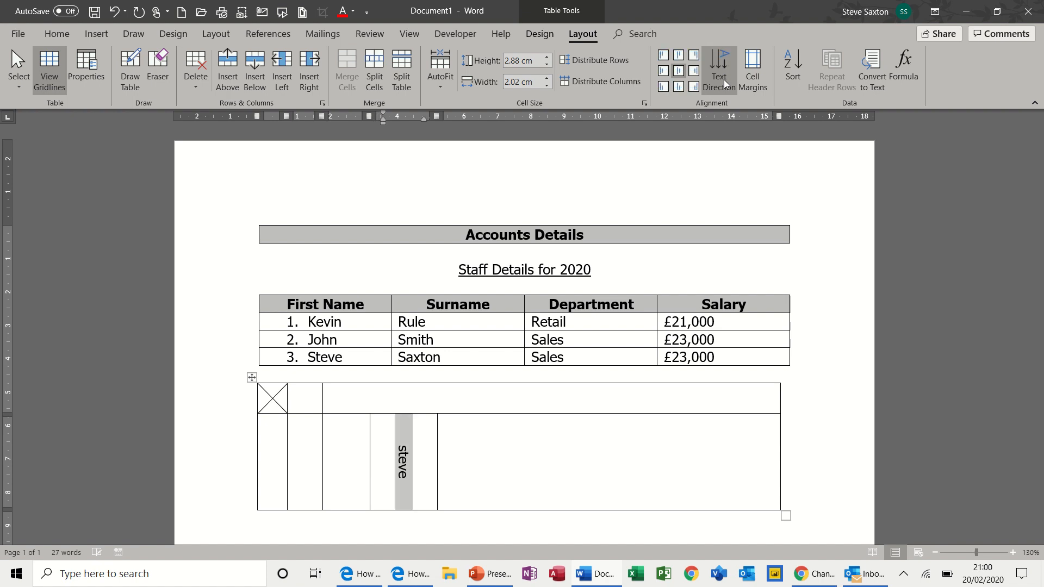
{"action": "left_click", "coordinate": [724, 81]}
{"action": "left_click", "coordinate": [725, 83]}
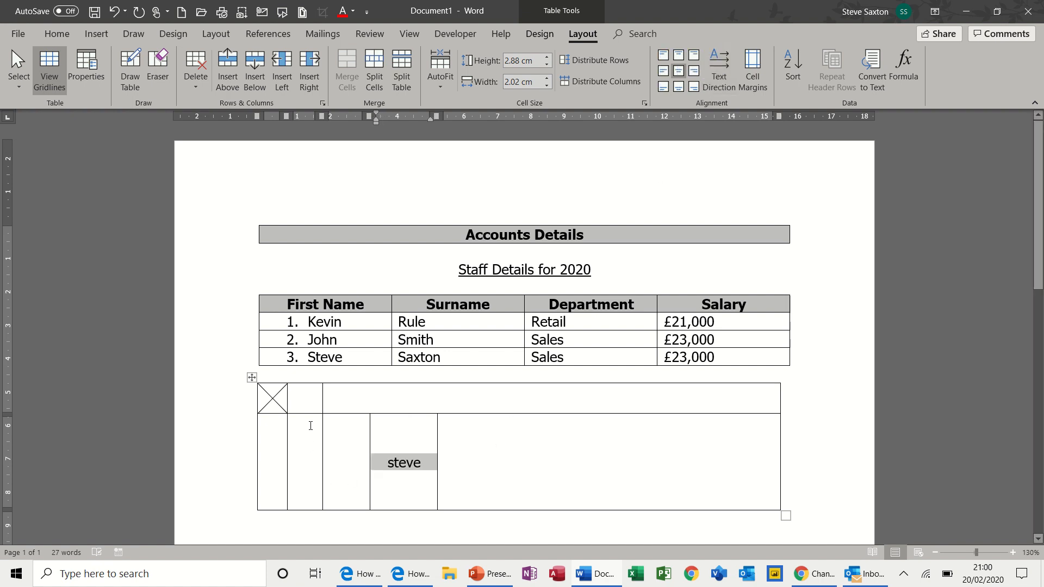
{"action": "left_click", "coordinate": [303, 400]}
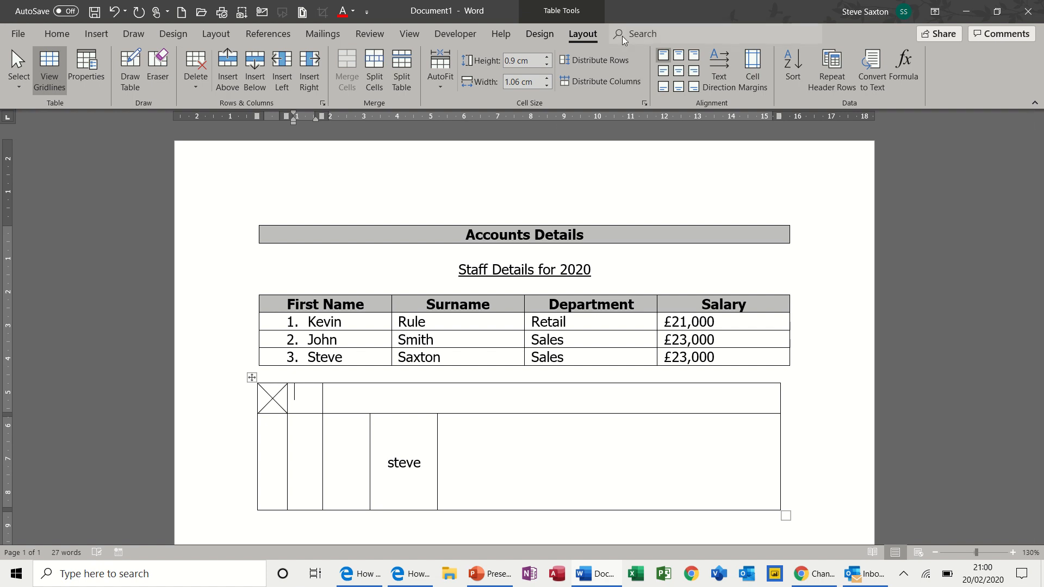
- Shade the small top cell beside the diagonal cell solid blue
{"action": "left_click", "coordinate": [539, 33]}
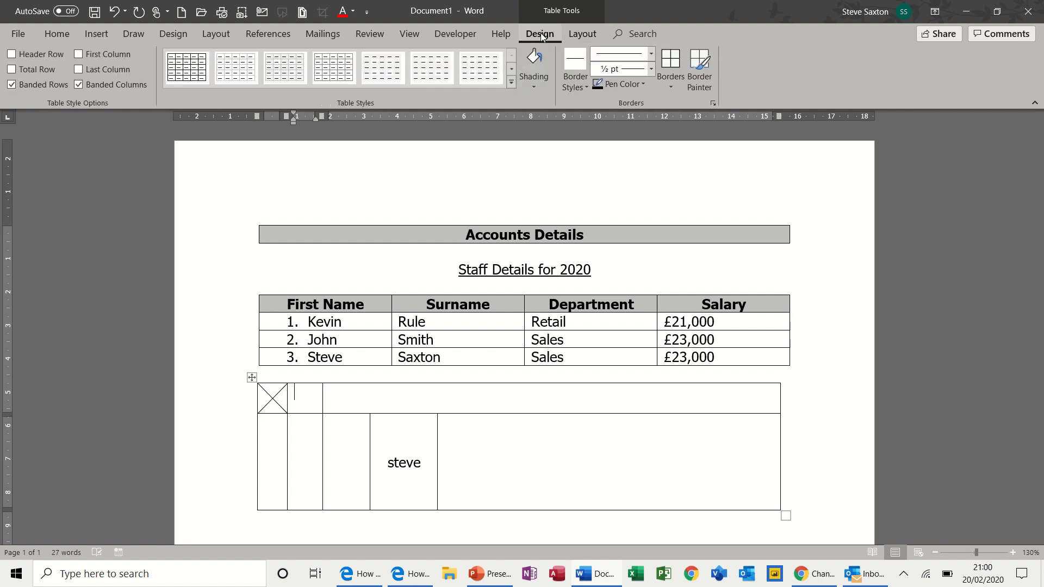
{"action": "left_click", "coordinate": [537, 84]}
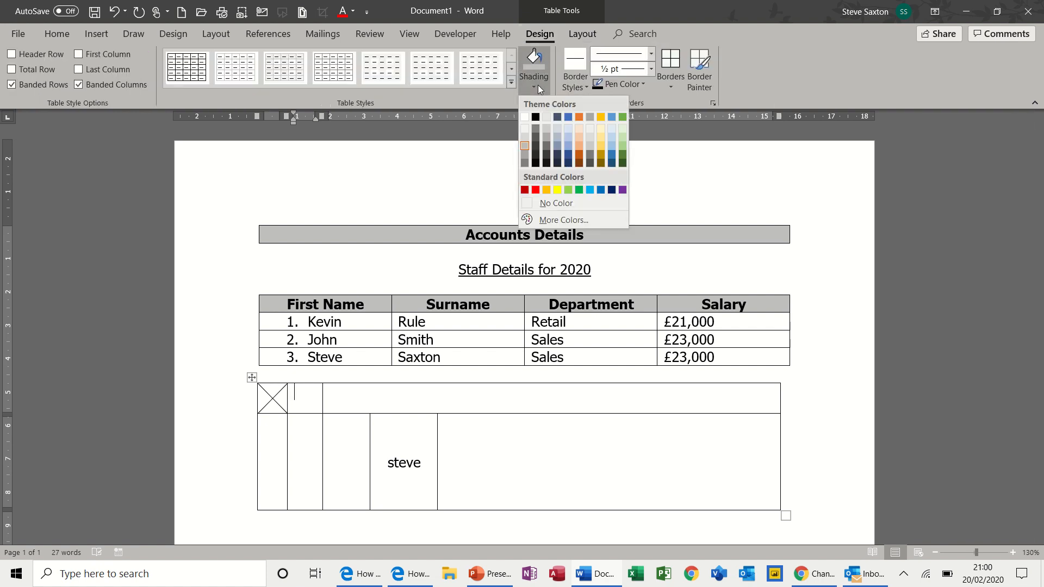
{"action": "left_click", "coordinate": [567, 118]}
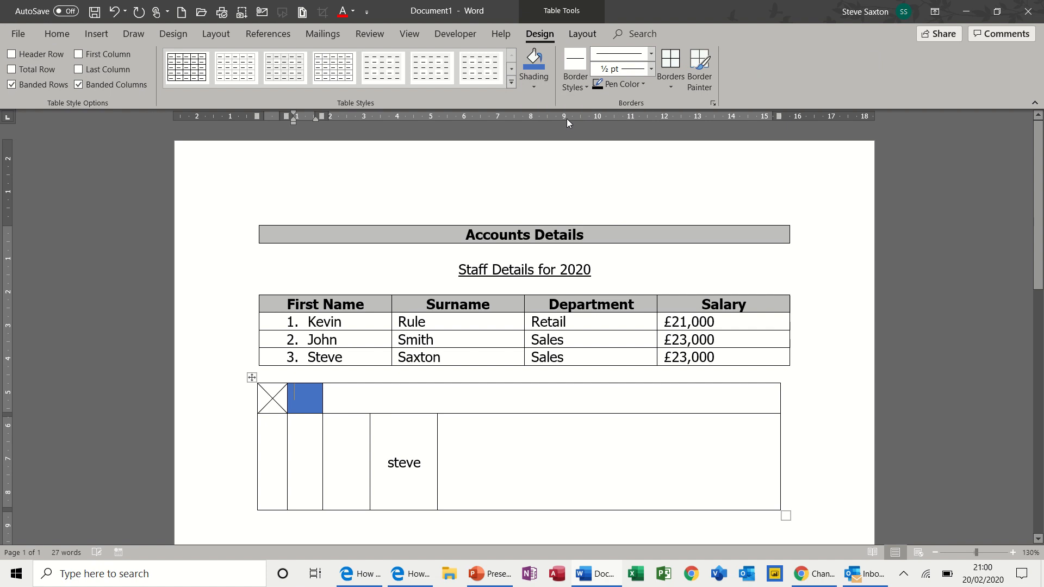
{"action": "left_click", "coordinate": [582, 89]}
{"action": "left_click", "coordinate": [582, 89]}
{"action": "left_click", "coordinate": [802, 524]}
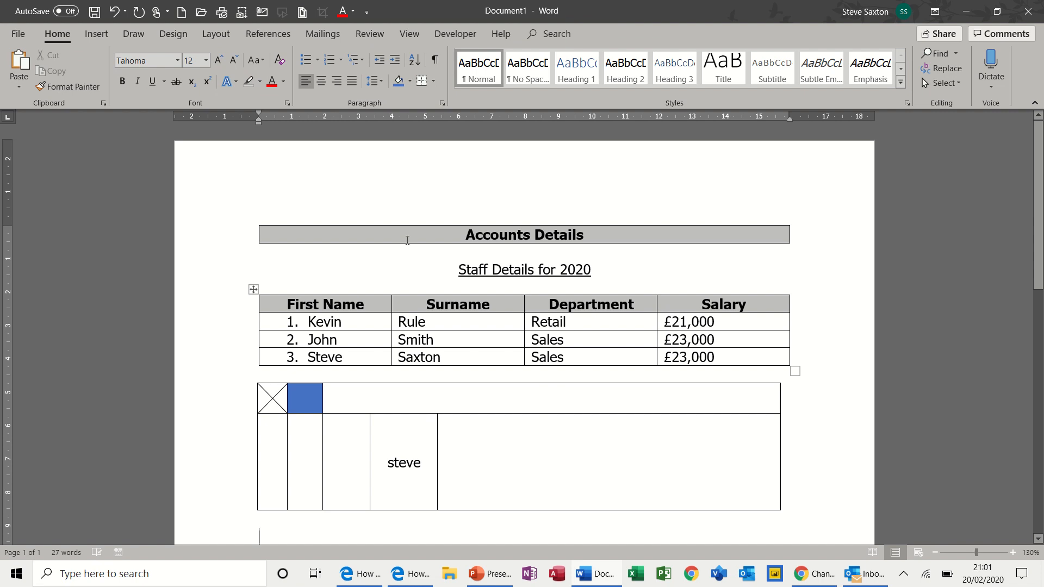
- Insert a 3-column, 1-row table below the hand-drawn table
{"action": "left_click", "coordinate": [103, 34]}
{"action": "left_click", "coordinate": [92, 81]}
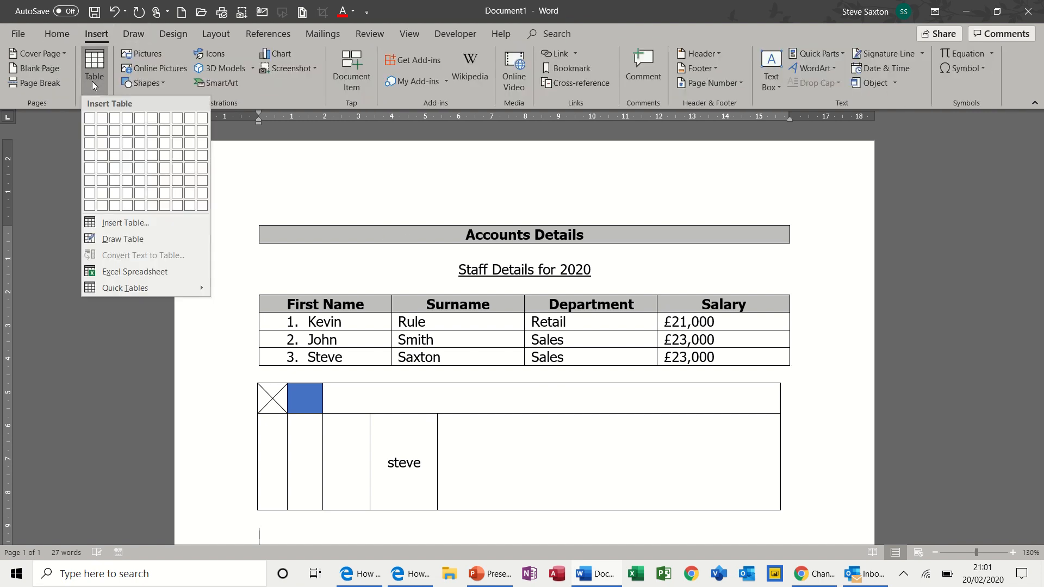
{"action": "left_click", "coordinate": [114, 121]}
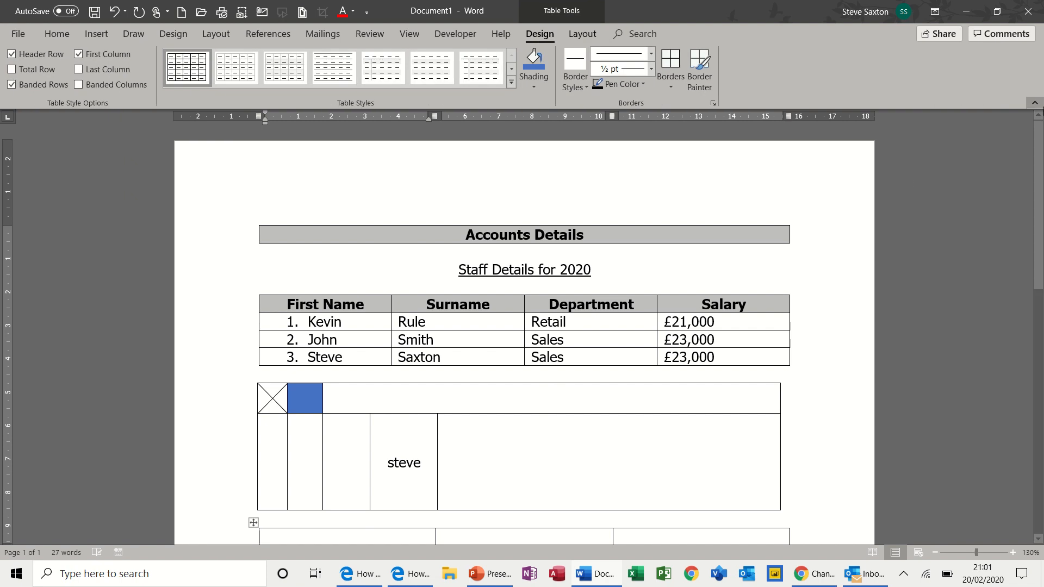
{"action": "scroll", "coordinate": [1040, 163], "scroll_direction": "down", "scroll_amount": 3}
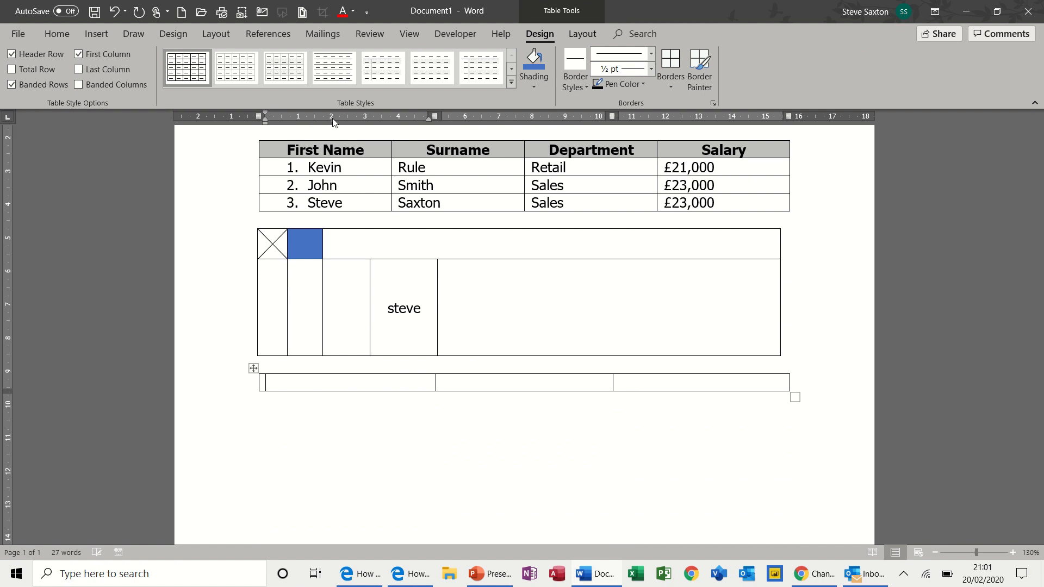
{"action": "left_click", "coordinate": [520, 378]}
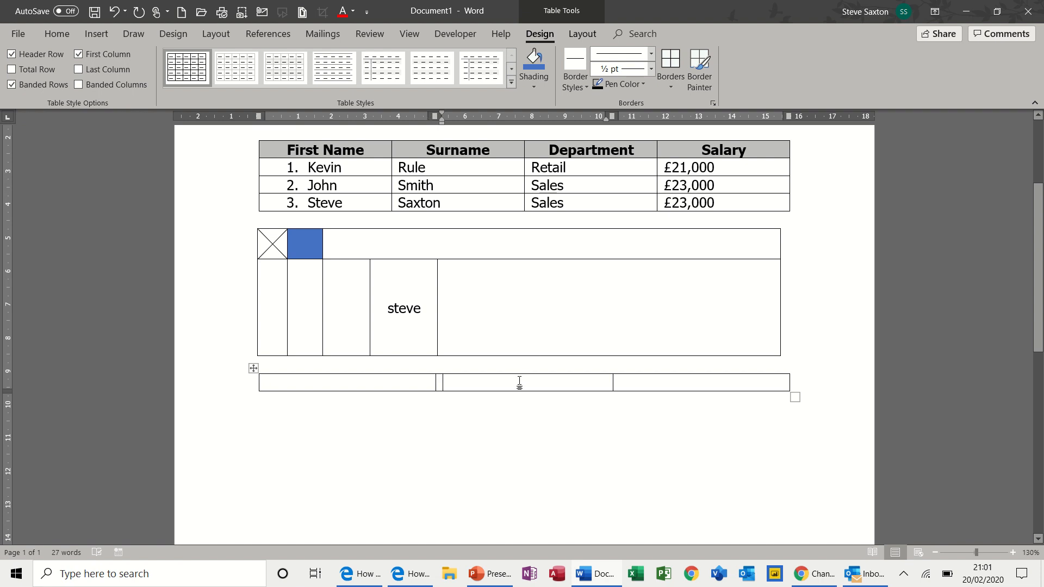
{"action": "left_click", "coordinate": [501, 117]}
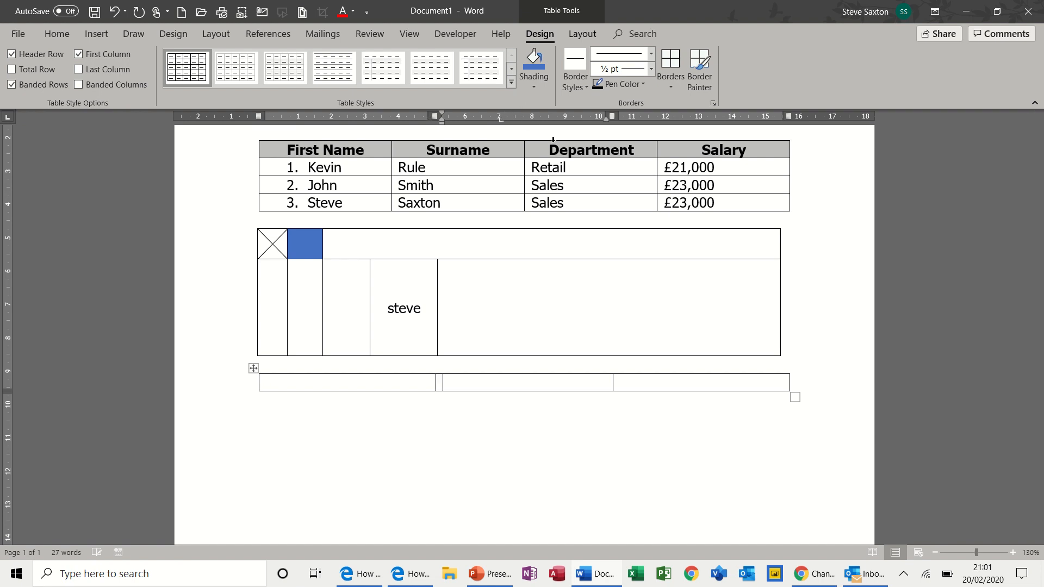
{"action": "left_click", "coordinate": [677, 383]}
{"action": "left_click", "coordinate": [699, 120]}
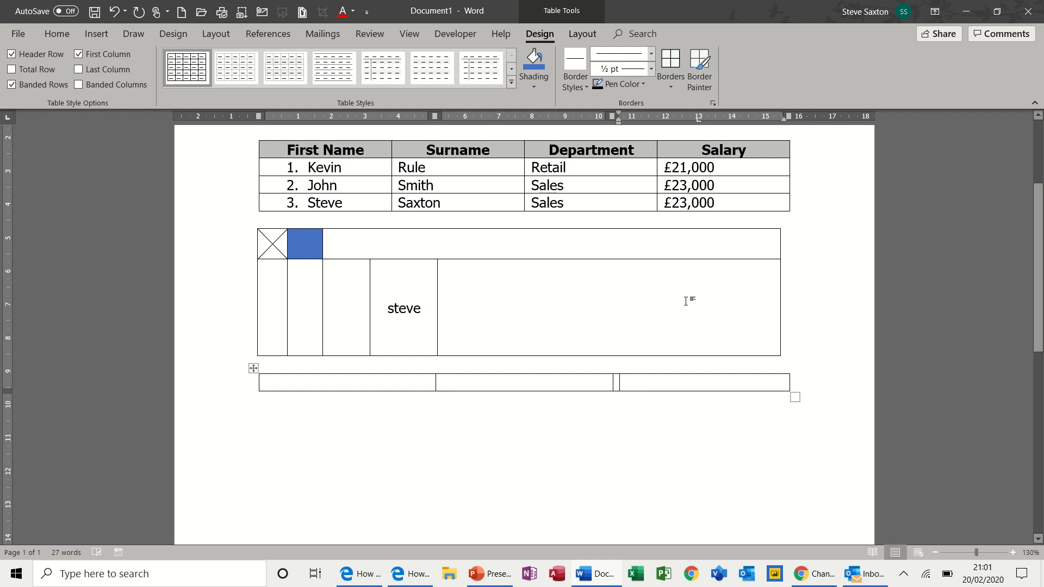
{"action": "left_click", "coordinate": [329, 385]}
{"action": "mouse_move", "coordinate": [371, 585]}
{"action": "key", "text": "Tab"}
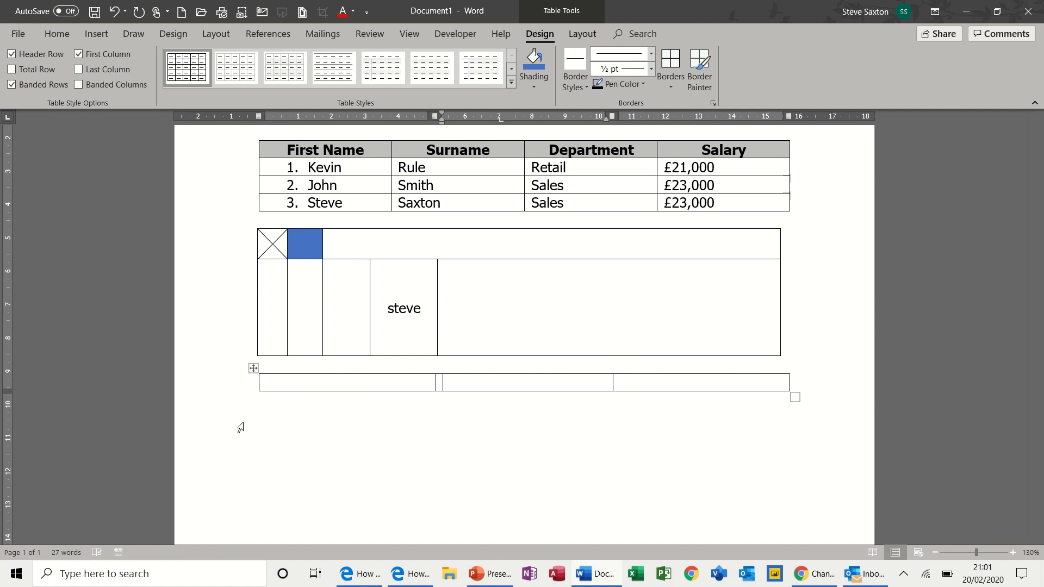
- Fill the bottom row of the three-column table with fg, df and df
{"action": "key", "text": "Tab"}
{"action": "key", "text": "Tab"}
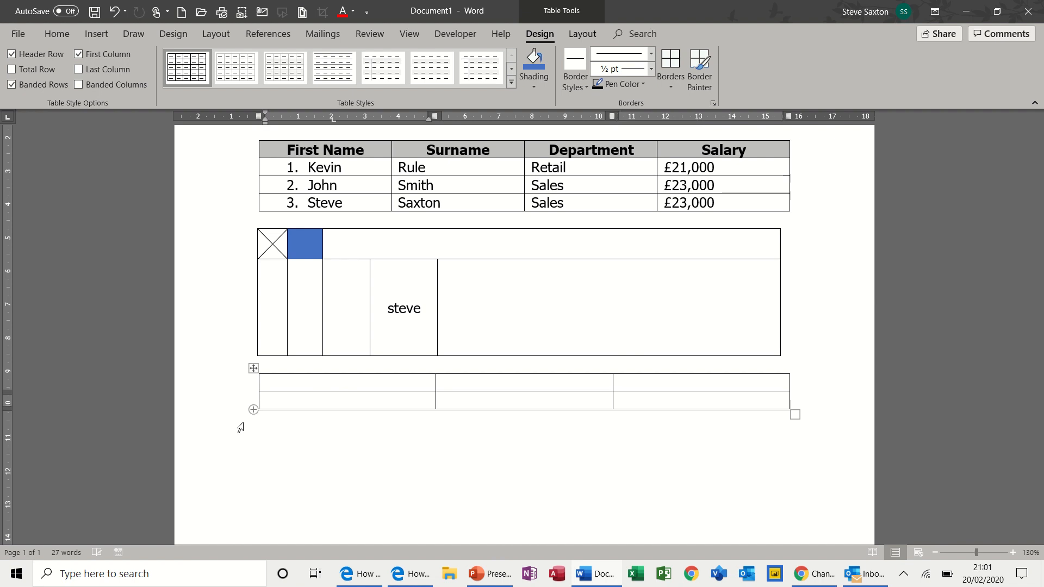
{"action": "key", "text": "Tab"}
{"action": "key", "text": "Tab"}
{"action": "key", "text": "Tab"}
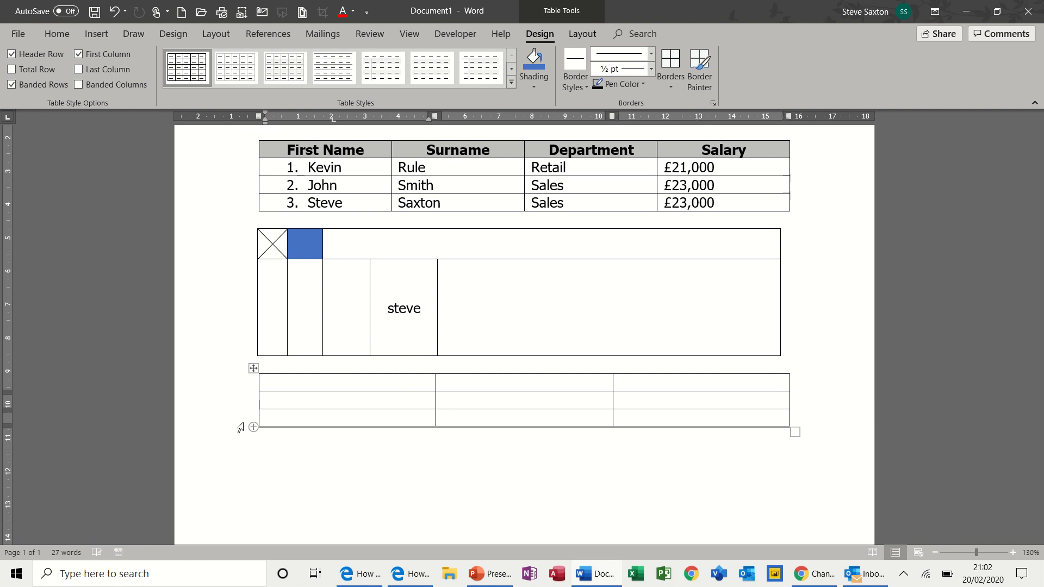
{"action": "key", "text": "ctrl+z"}
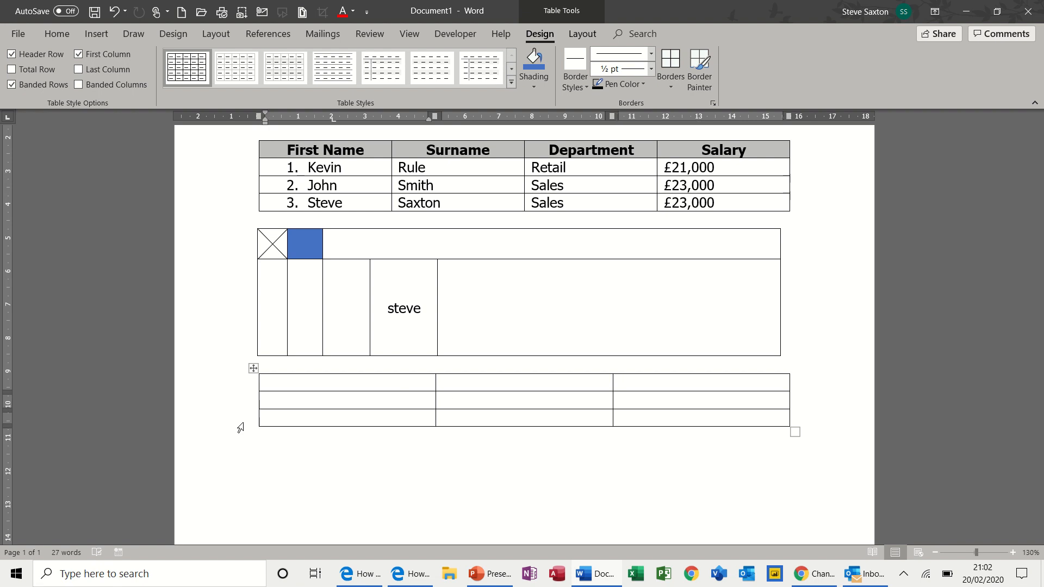
{"action": "mouse_move", "coordinate": [240, 428]}
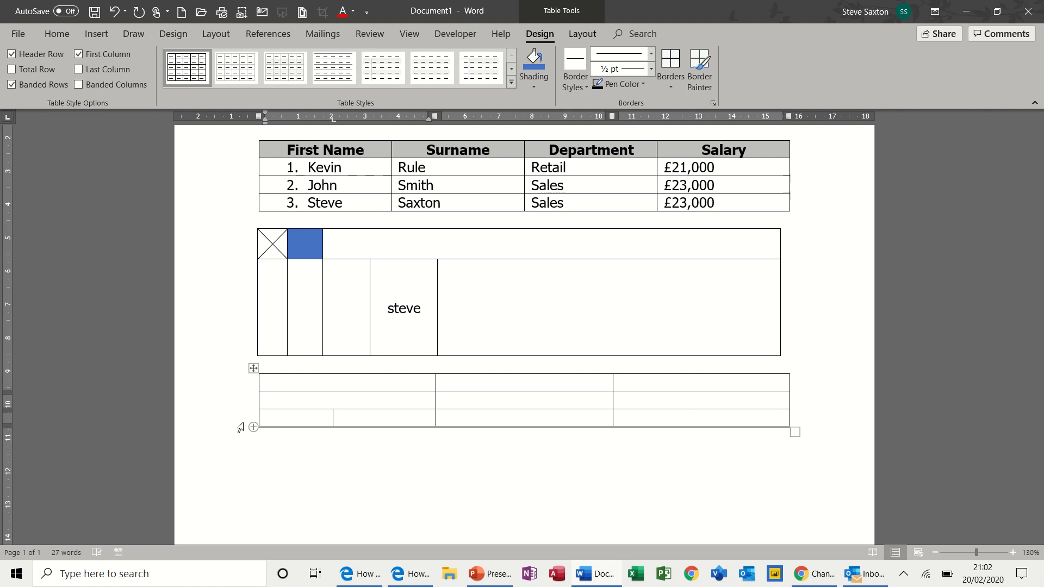
{"action": "type", "text": "fg"}
{"action": "key", "text": "Tab"}
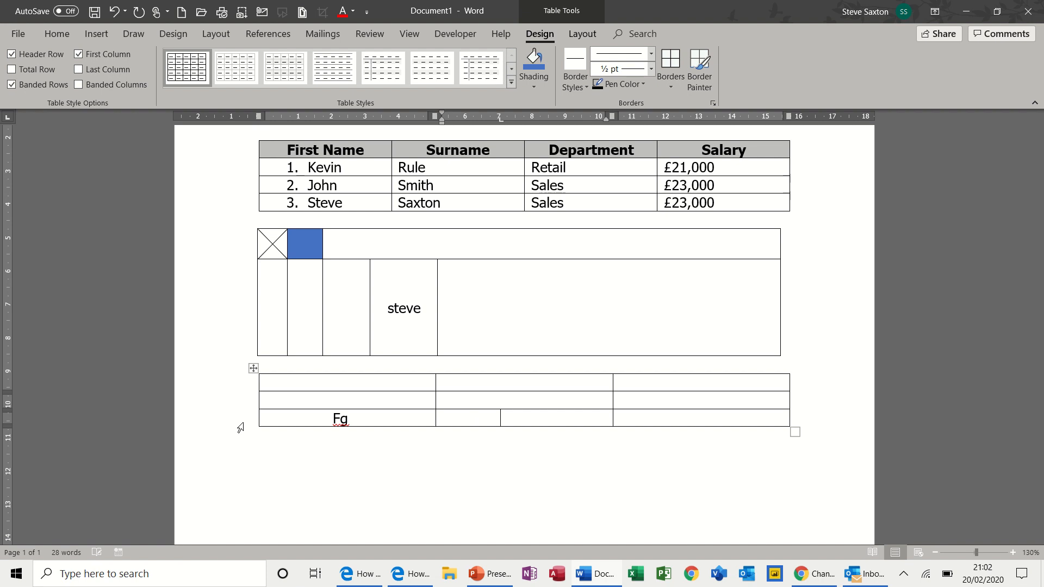
{"action": "type", "text": "df"}
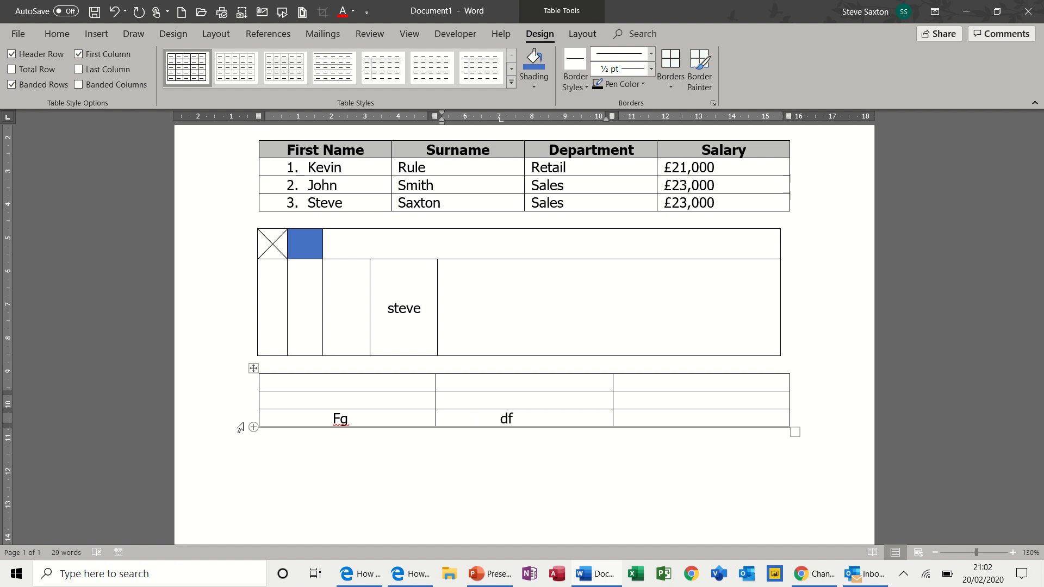
{"action": "key", "text": "Tab"}
{"action": "type", "text": "df"}
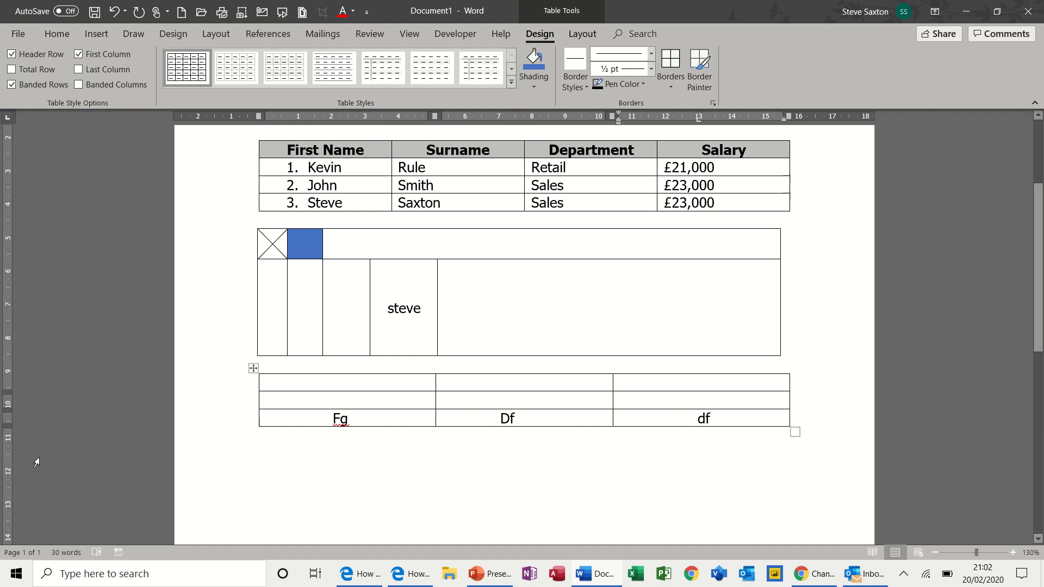
{"action": "left_click", "coordinate": [799, 457]}
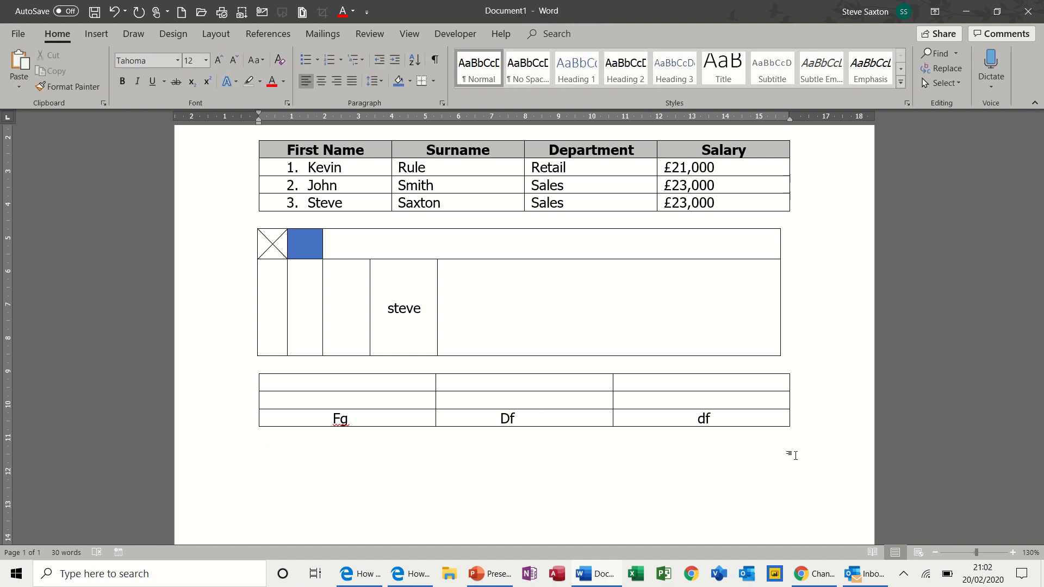
- Embed a blank Excel spreadsheet below the Fg/Df/df table from Insert > Table
{"action": "left_click", "coordinate": [91, 34]}
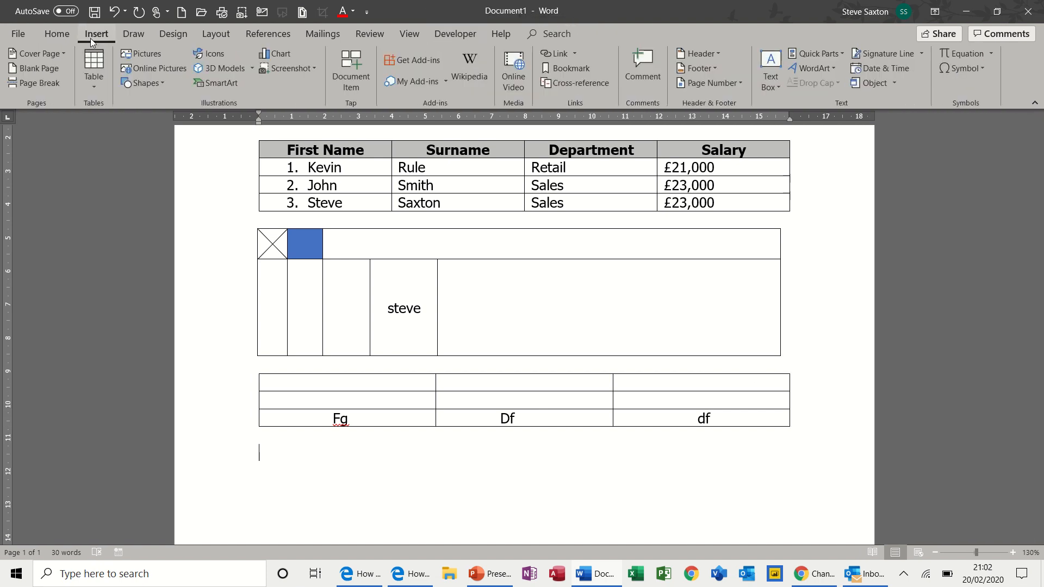
{"action": "left_click", "coordinate": [100, 90]}
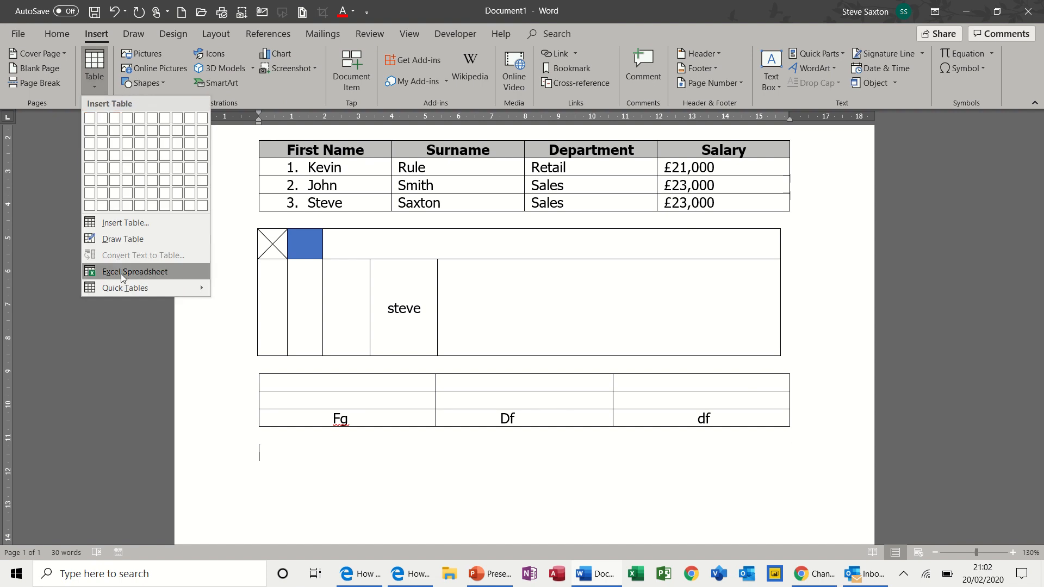
{"action": "left_click", "coordinate": [166, 277]}
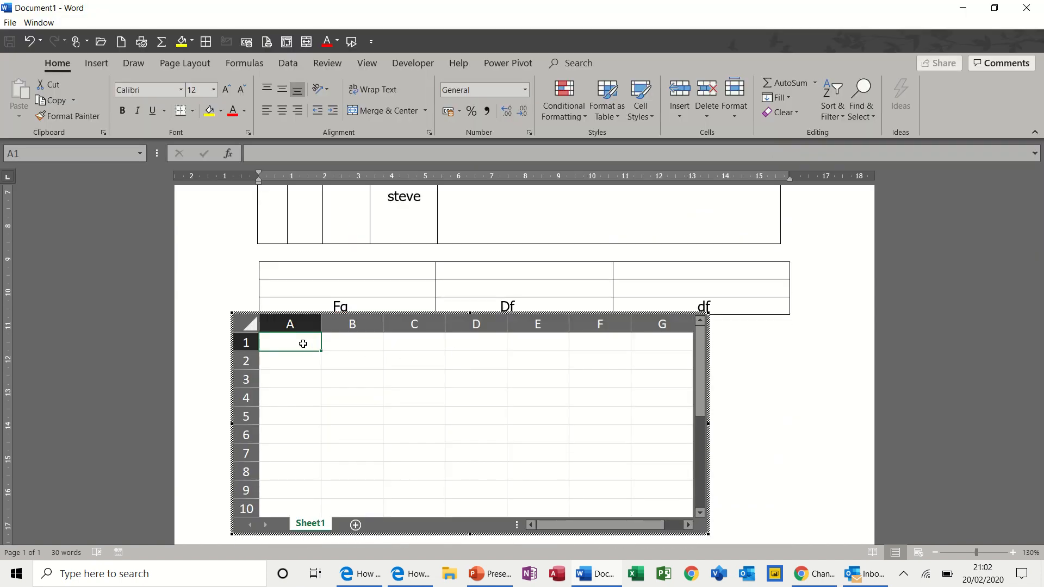
- Enter 323, 424, 443 and 3434 in A1:A4 and AutoSum them into A5
{"action": "type", "text": "323"}
{"action": "key", "text": "Return"}
{"action": "type", "text": "424"}
{"action": "key", "text": "Return"}
{"action": "type", "text": "443"}
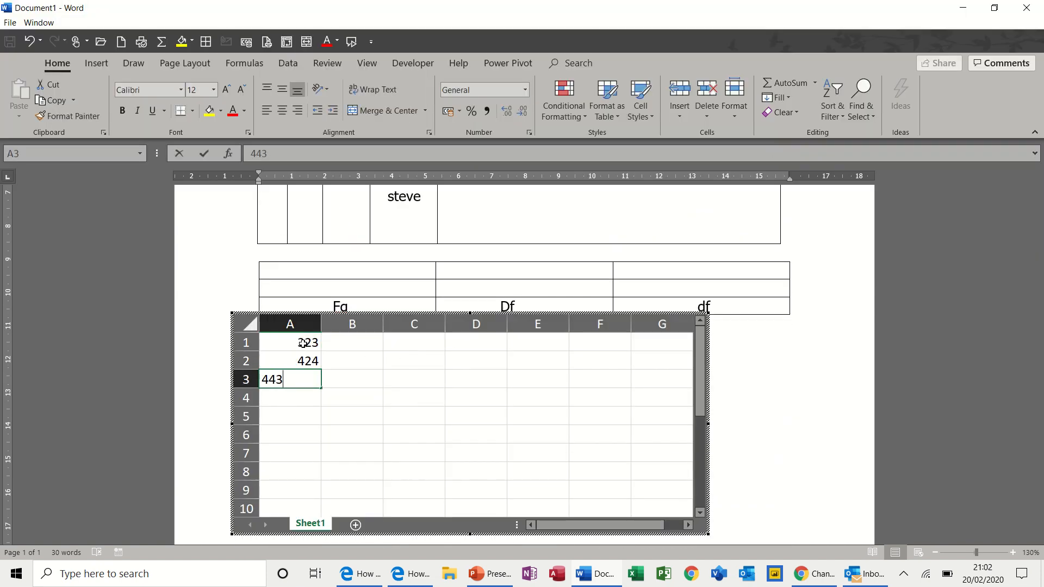
{"action": "key", "text": "Return"}
{"action": "type", "text": "3434"}
{"action": "key", "text": "Return"}
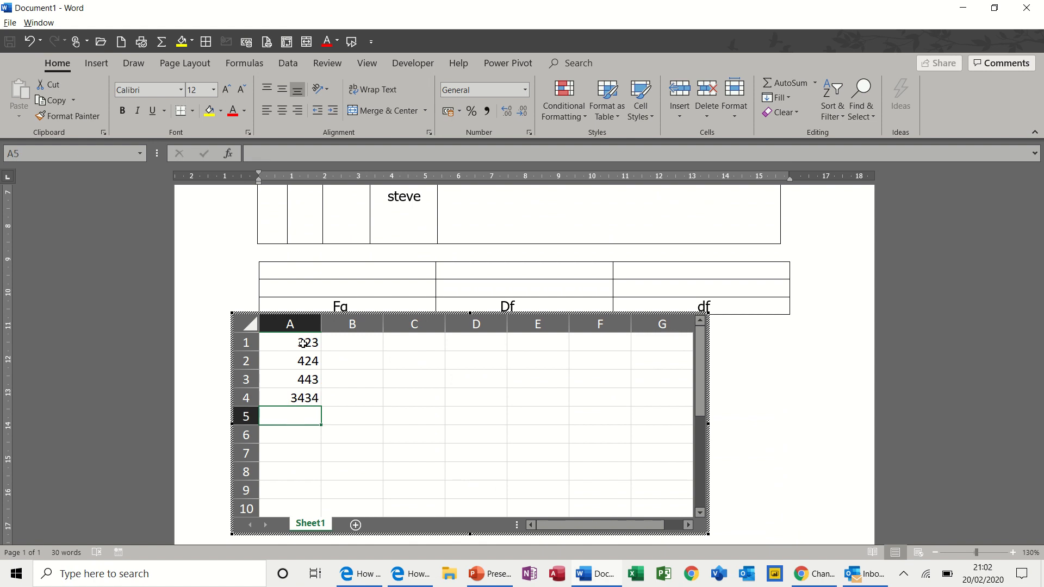
{"action": "key", "text": "alt+equal"}
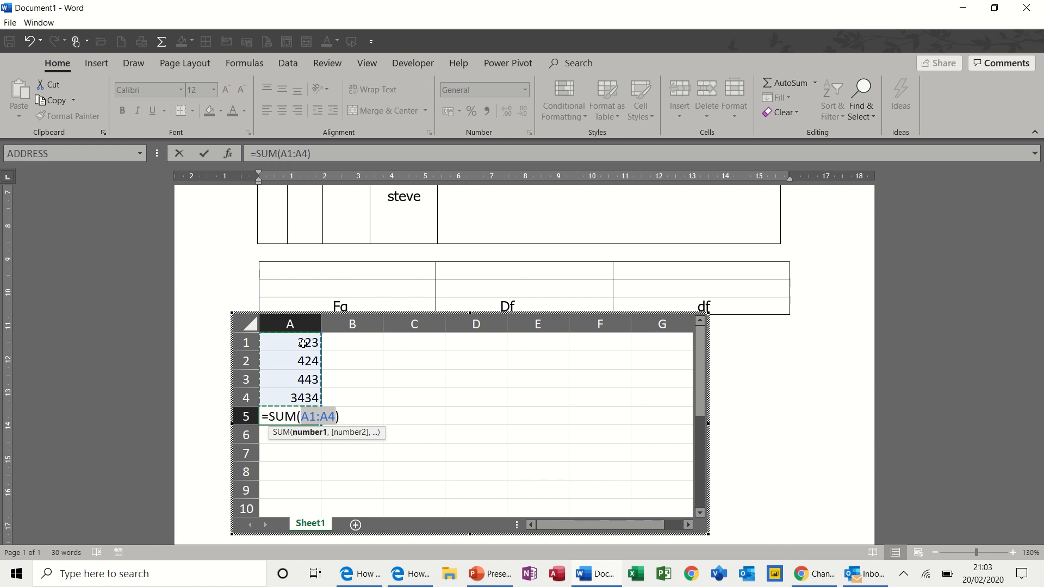
{"action": "key", "text": "Return"}
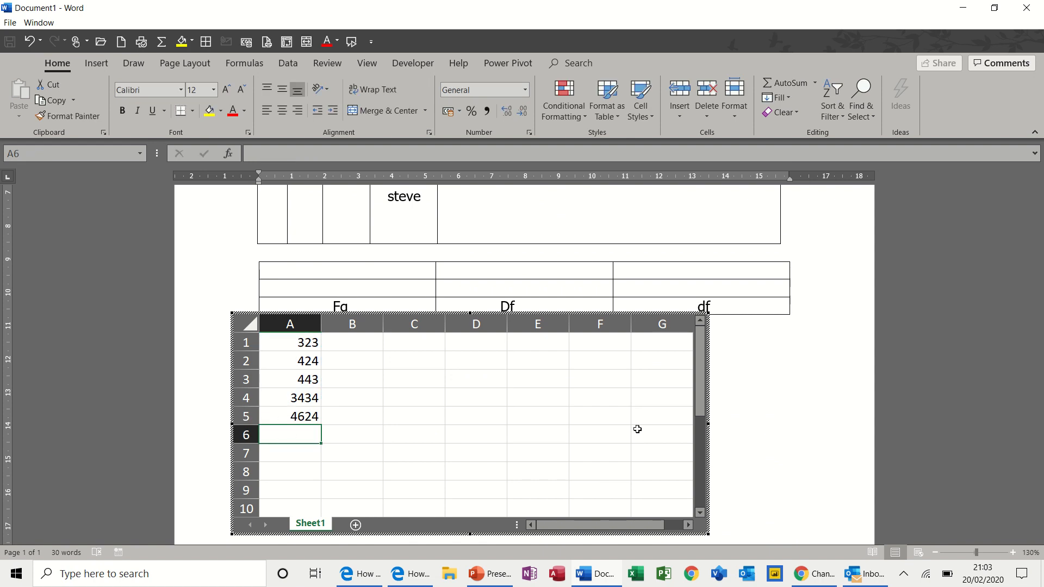
{"action": "left_click", "coordinate": [786, 407]}
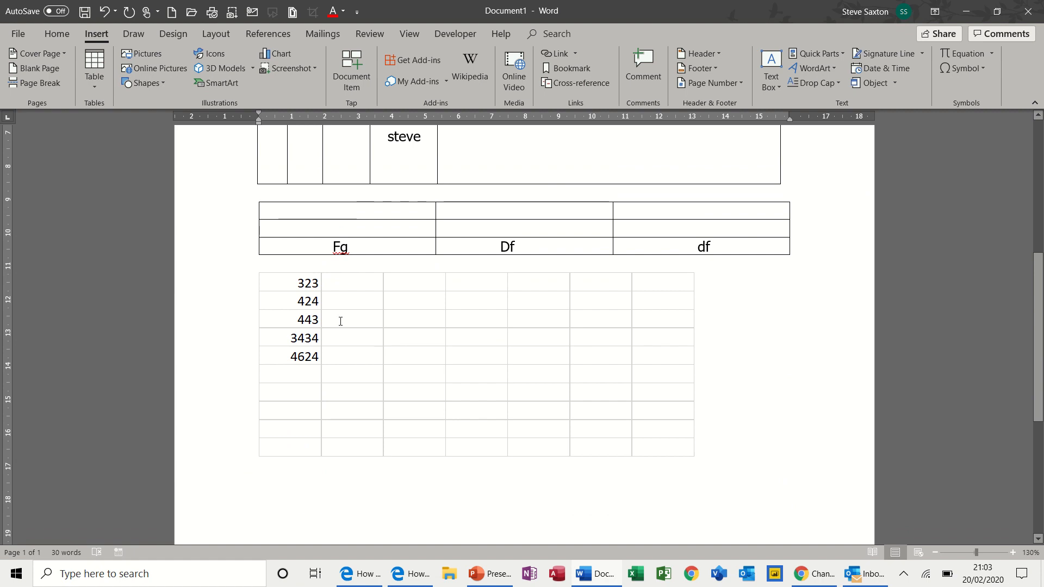
- Format A1:A5 as pound accounting values and return to the document
{"action": "double_click", "coordinate": [427, 323]}
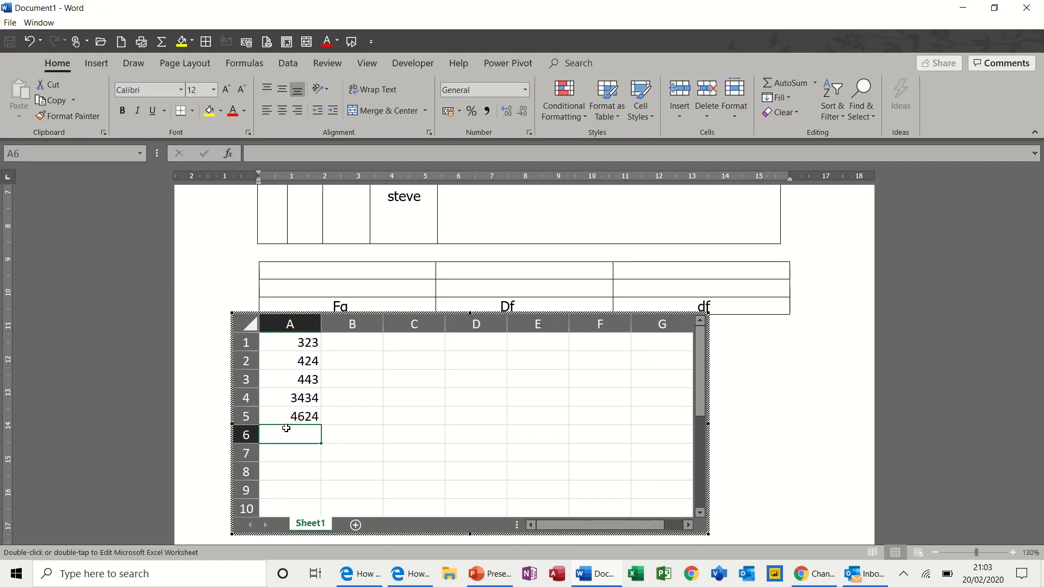
{"action": "left_click_drag", "start_coordinate": [297, 346], "coordinate": [294, 415]}
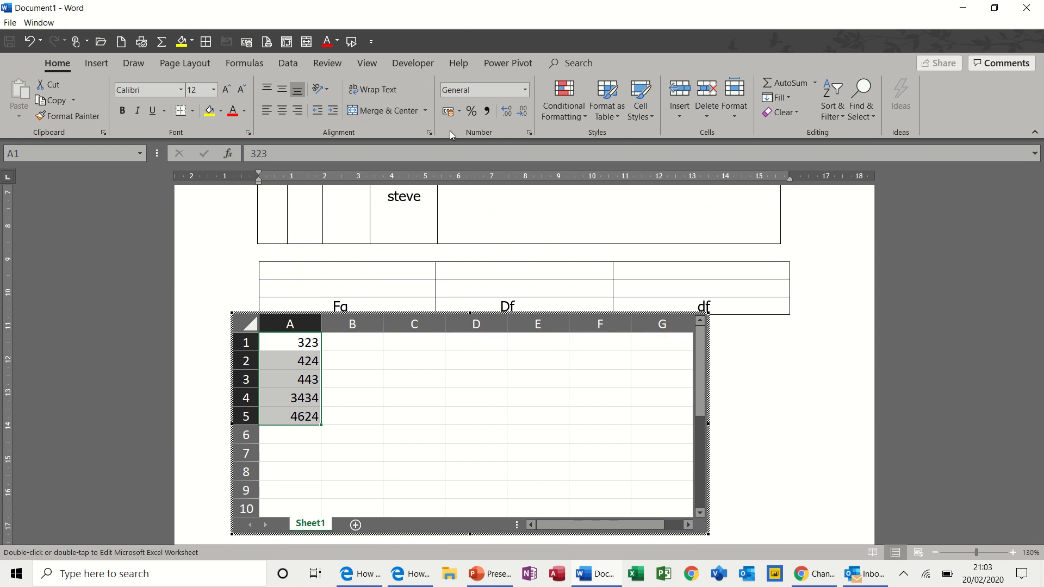
{"action": "left_click", "coordinate": [448, 111]}
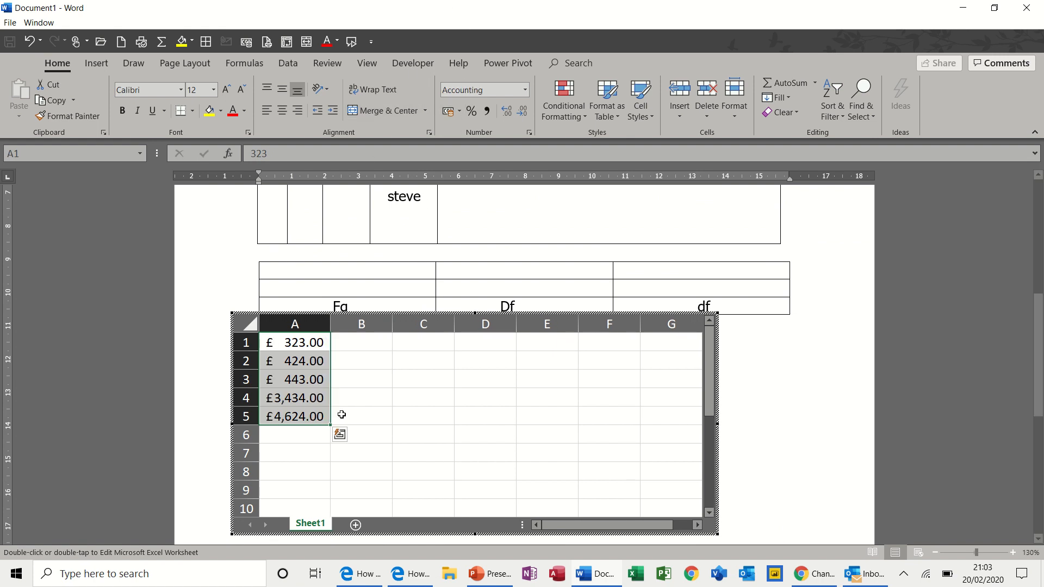
{"action": "left_click", "coordinate": [765, 392]}
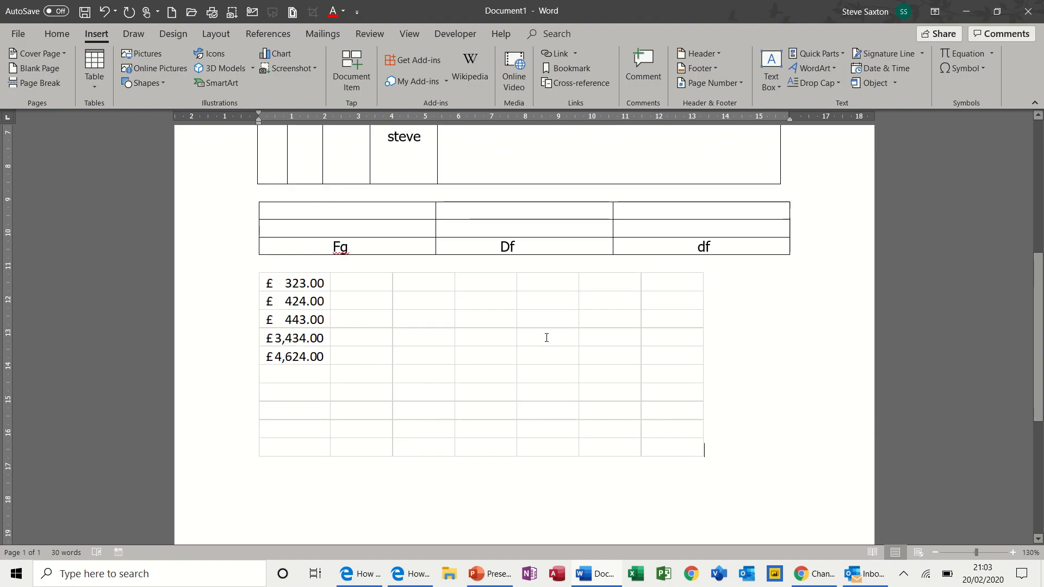
{"action": "left_click", "coordinate": [547, 338]}
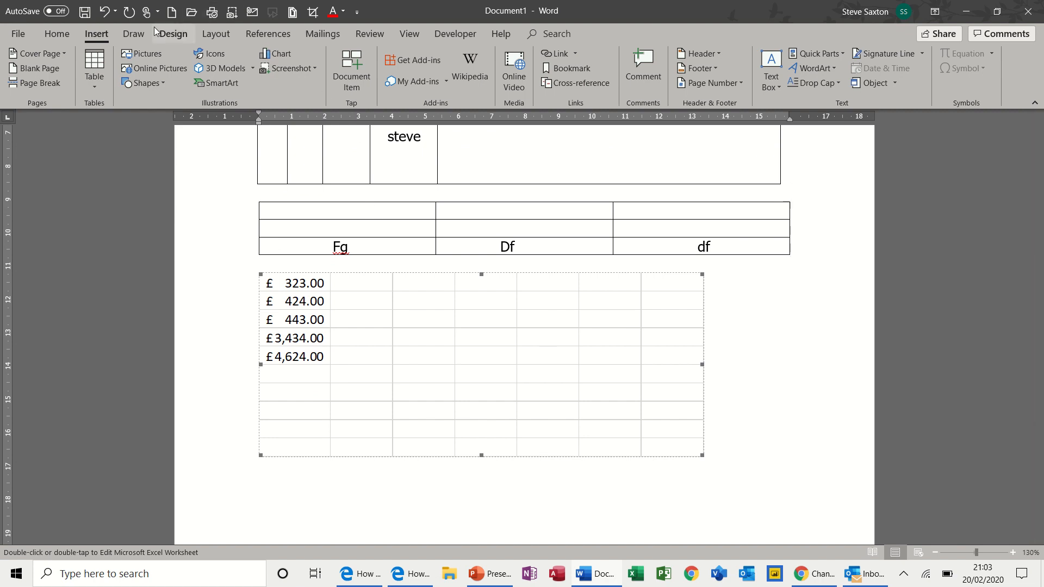
{"action": "left_click", "coordinate": [18, 34]}
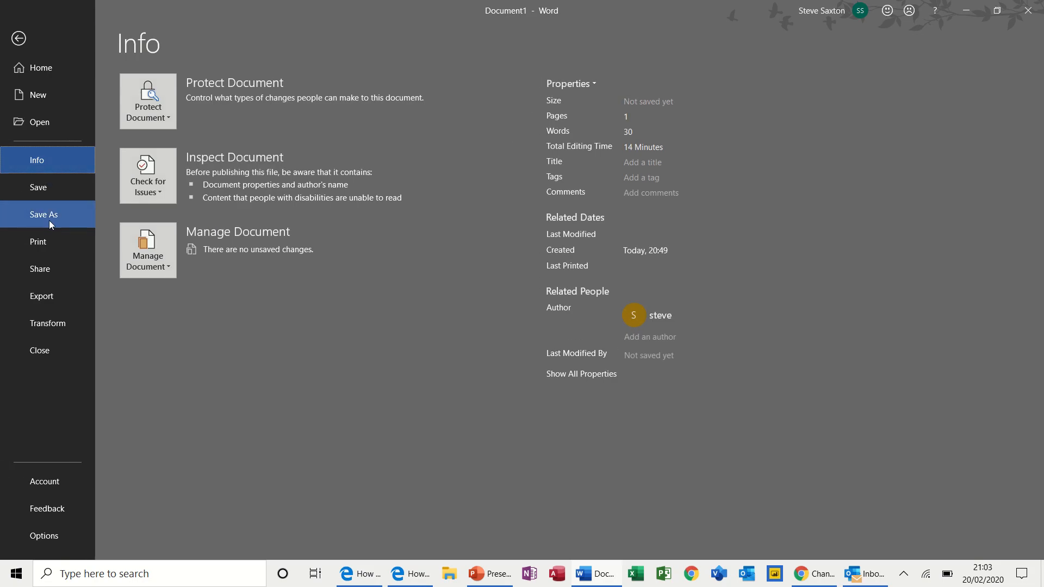
{"action": "left_click", "coordinate": [49, 239]}
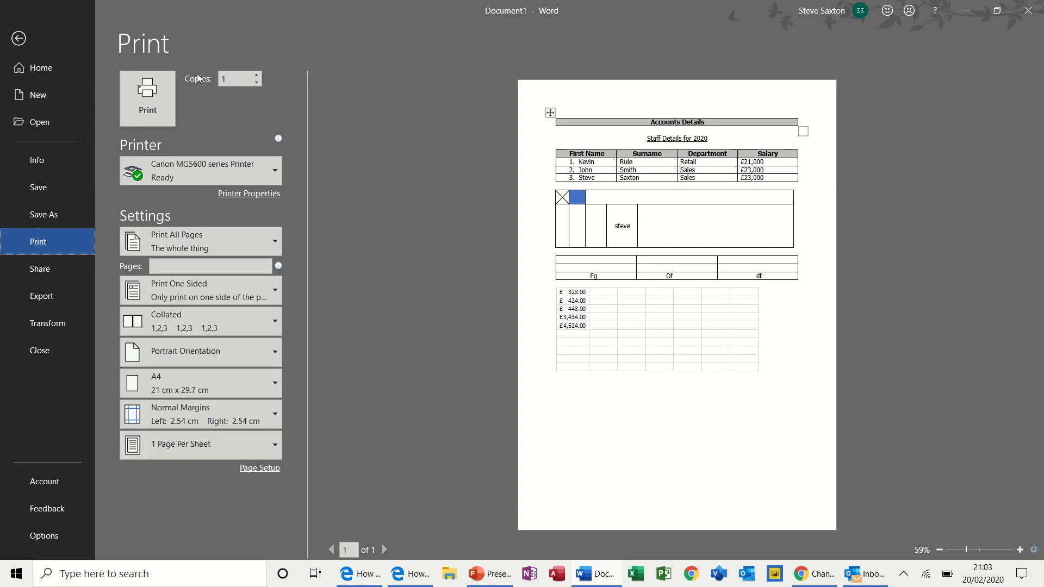
{"action": "left_click", "coordinate": [18, 38]}
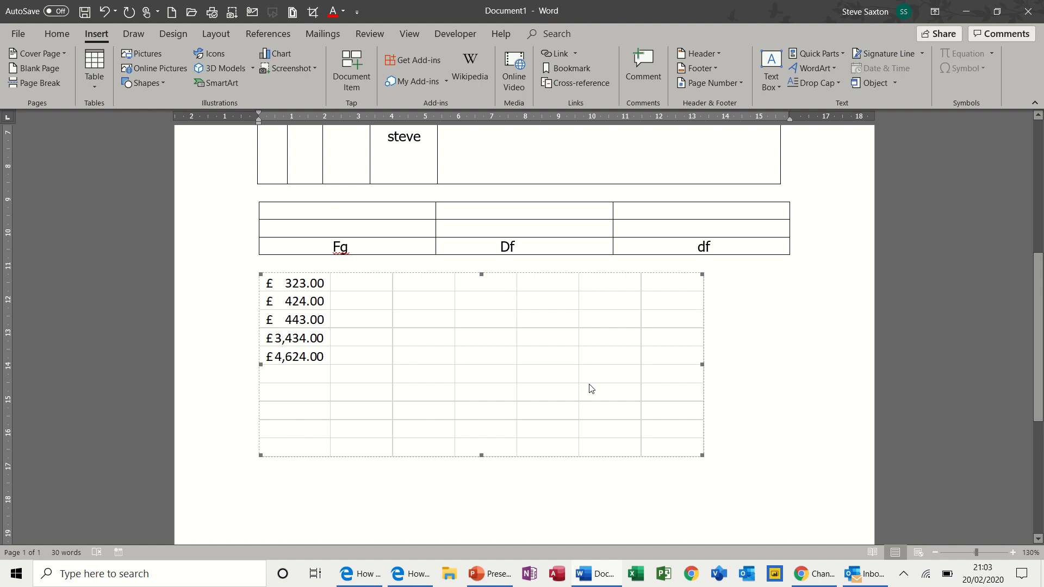
- Delete the embedded worksheet, then insert a trial Calendar 3 quick table and undo it
{"action": "key", "text": "Delete"}
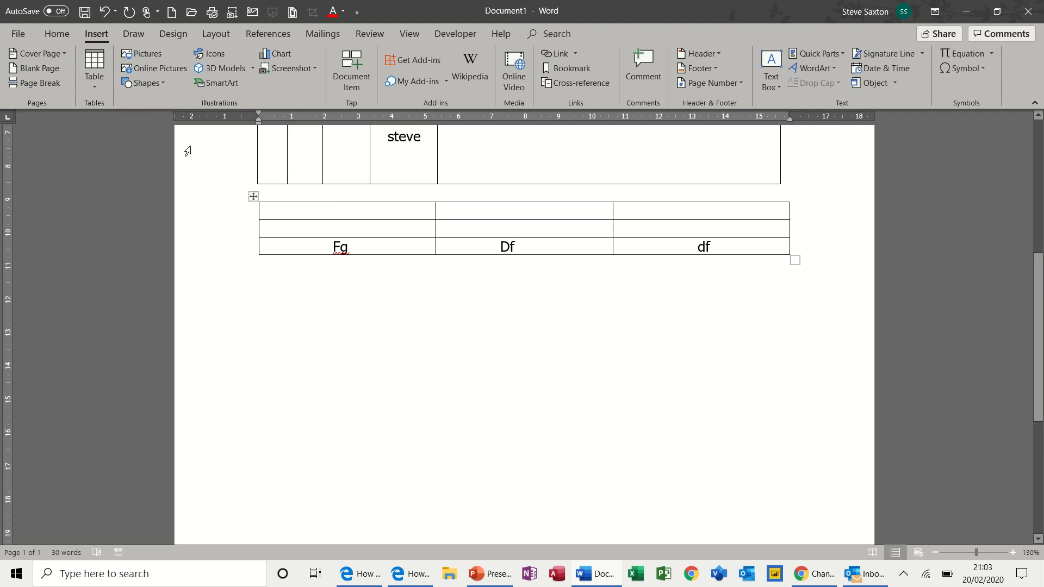
{"action": "left_click", "coordinate": [97, 86]}
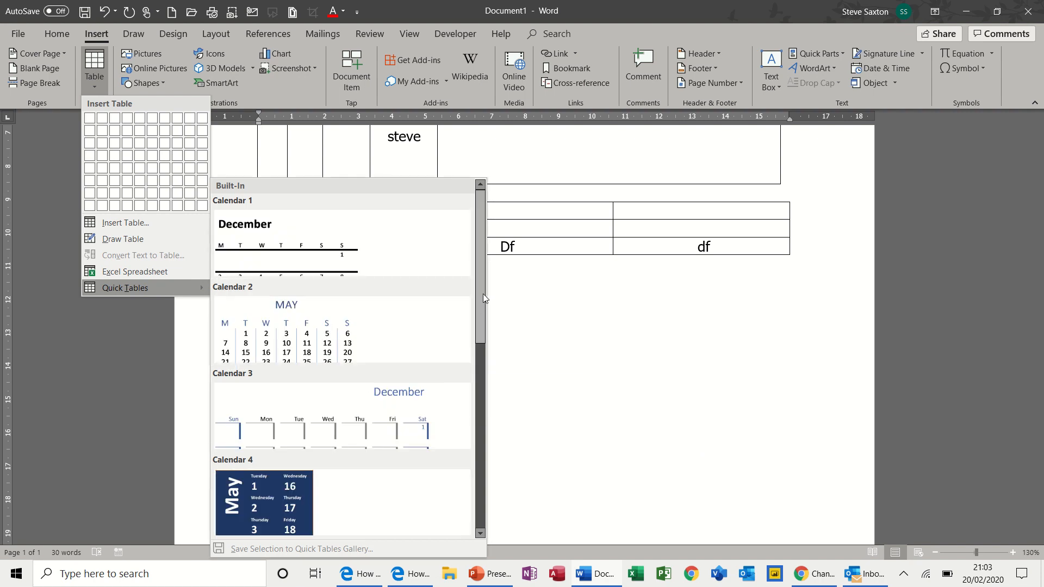
{"action": "left_click_drag", "start_coordinate": [484, 291], "coordinate": [484, 380]}
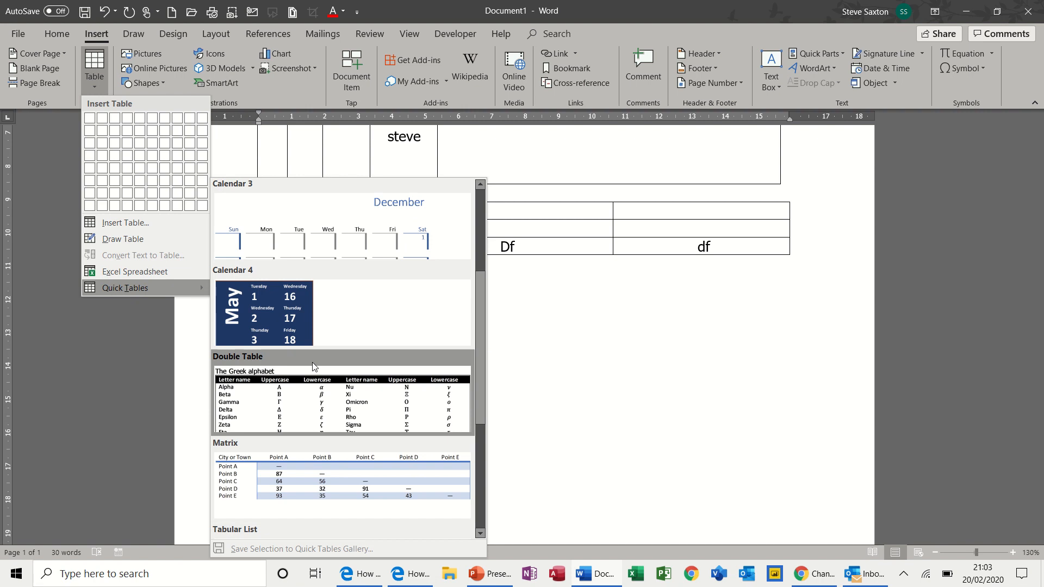
{"action": "left_click", "coordinate": [374, 239]}
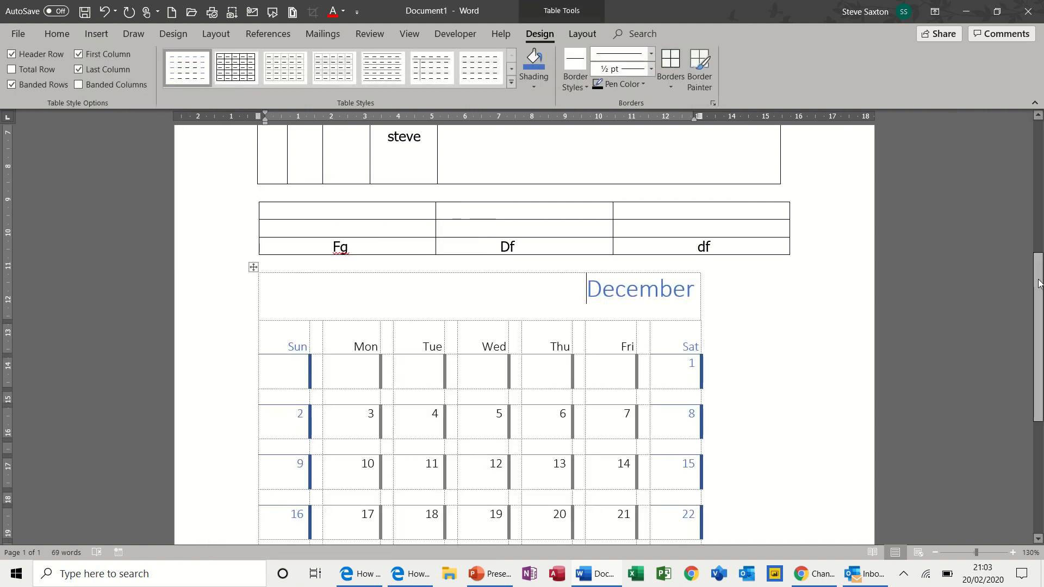
{"action": "scroll", "coordinate": [1040, 283], "scroll_direction": "down", "scroll_amount": 4}
{"action": "scroll", "coordinate": [1039, 283], "scroll_direction": "up", "scroll_amount": 4}
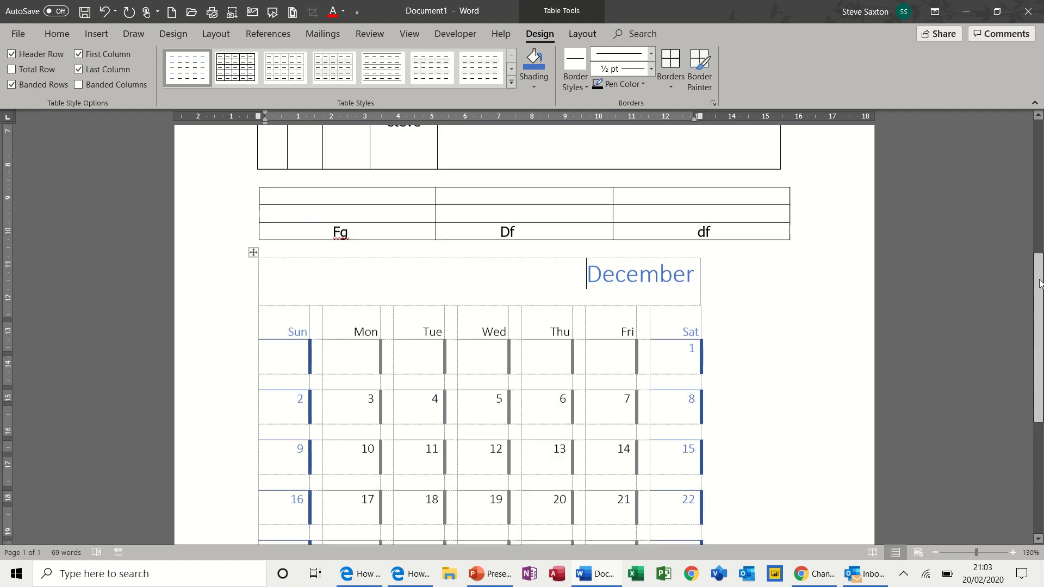
{"action": "scroll", "coordinate": [1040, 282], "scroll_direction": "down", "scroll_amount": 3}
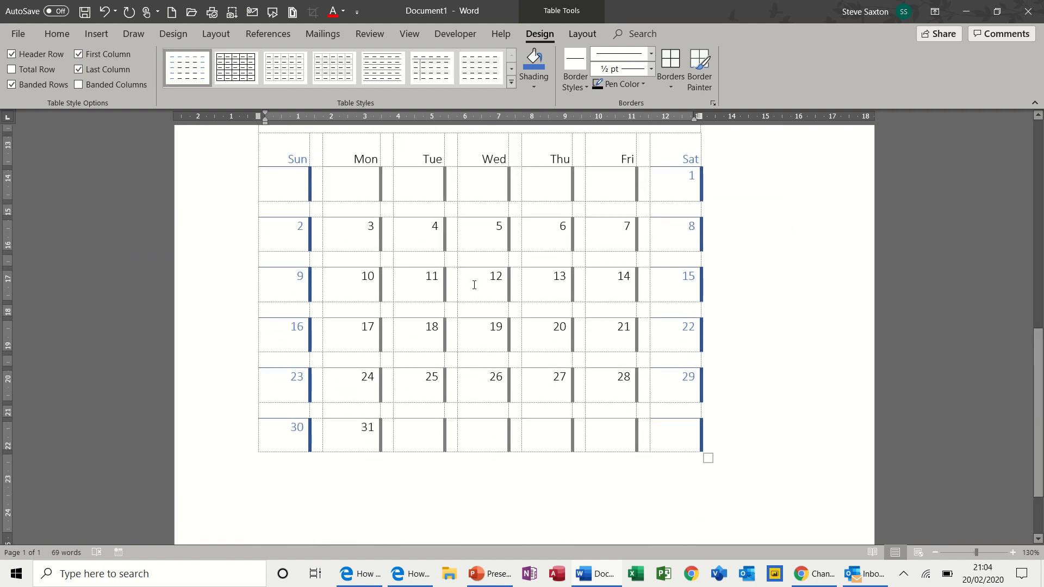
{"action": "key", "text": "ctrl+z"}
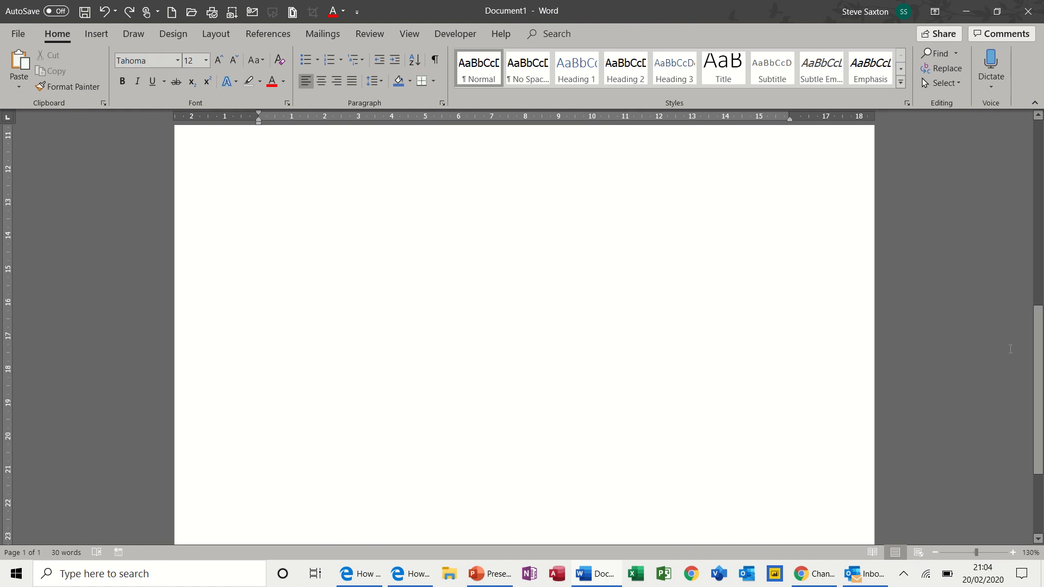
{"action": "scroll", "coordinate": [1042, 256], "scroll_direction": "up", "scroll_amount": 5}
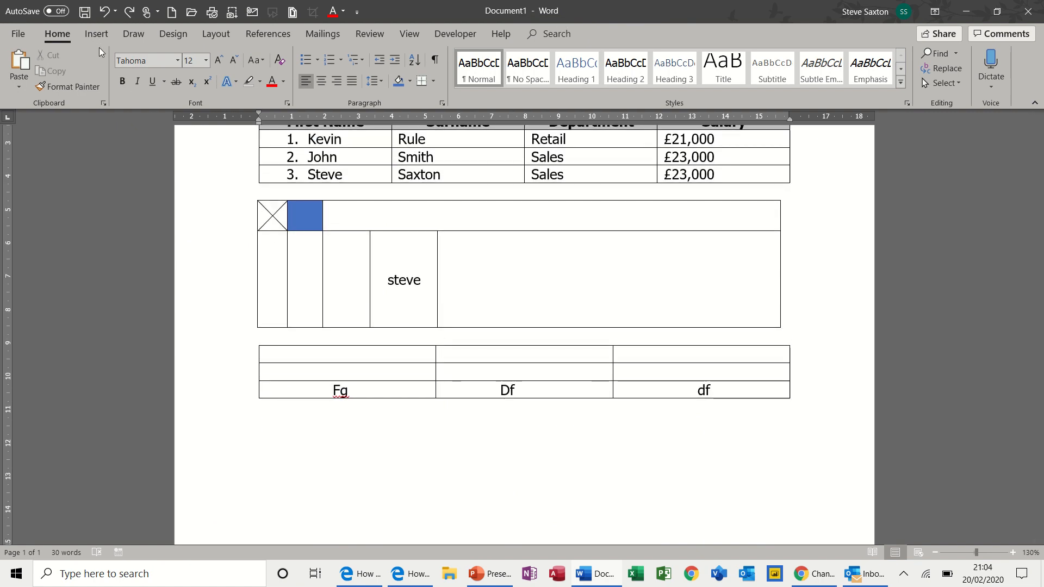
- Insert a 3x3 table with headers Customer, Sales Amount and Qty
{"action": "left_click", "coordinate": [96, 34]}
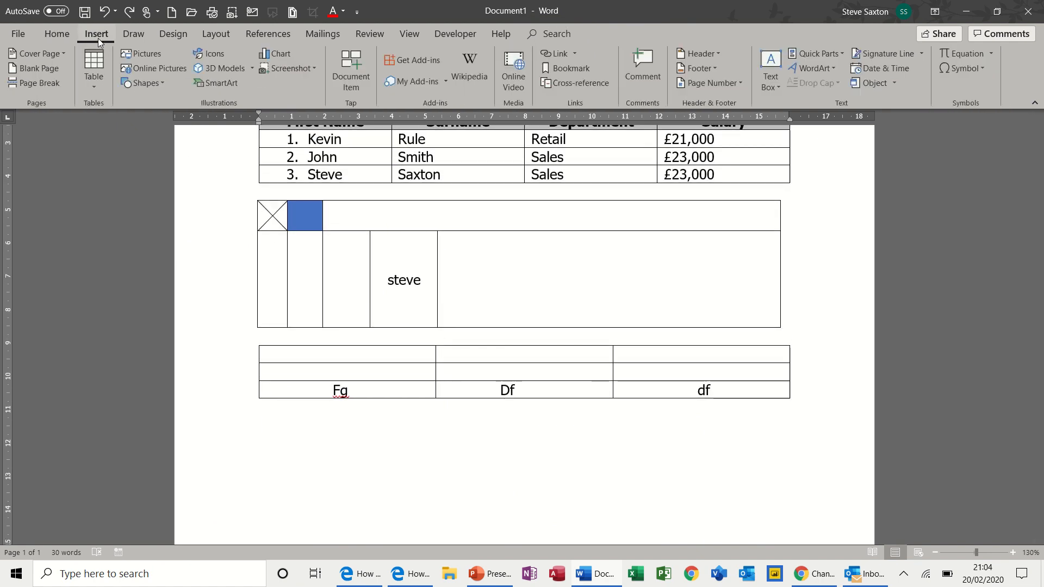
{"action": "left_click", "coordinate": [95, 82]}
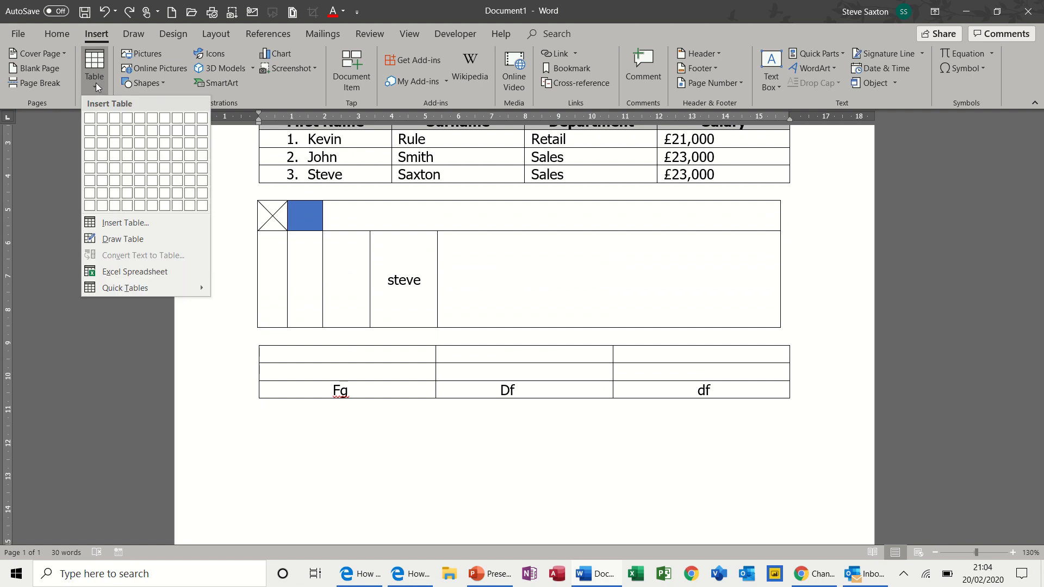
{"action": "left_click", "coordinate": [114, 143]}
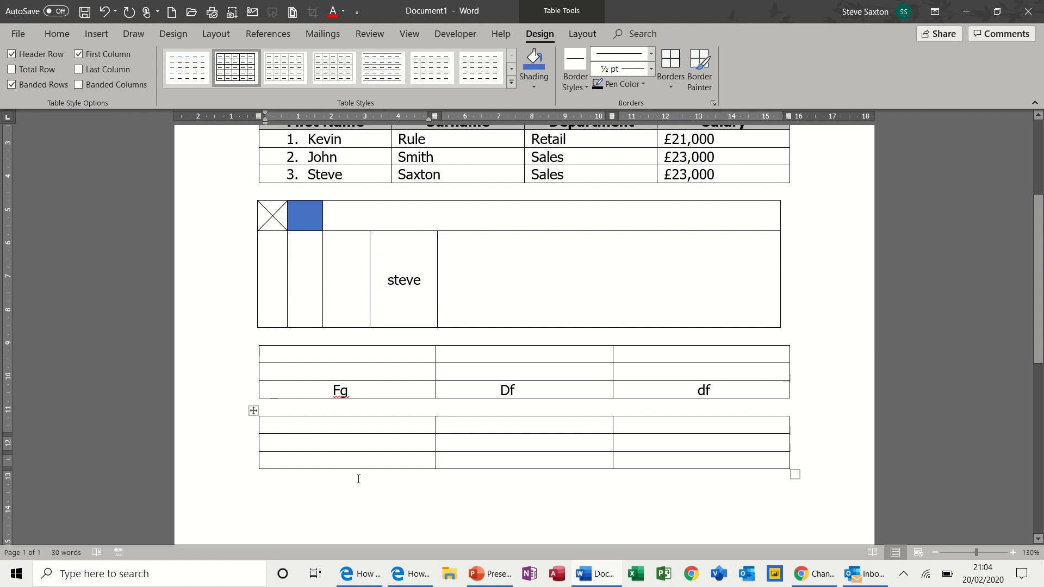
{"action": "type", "text": "S"}
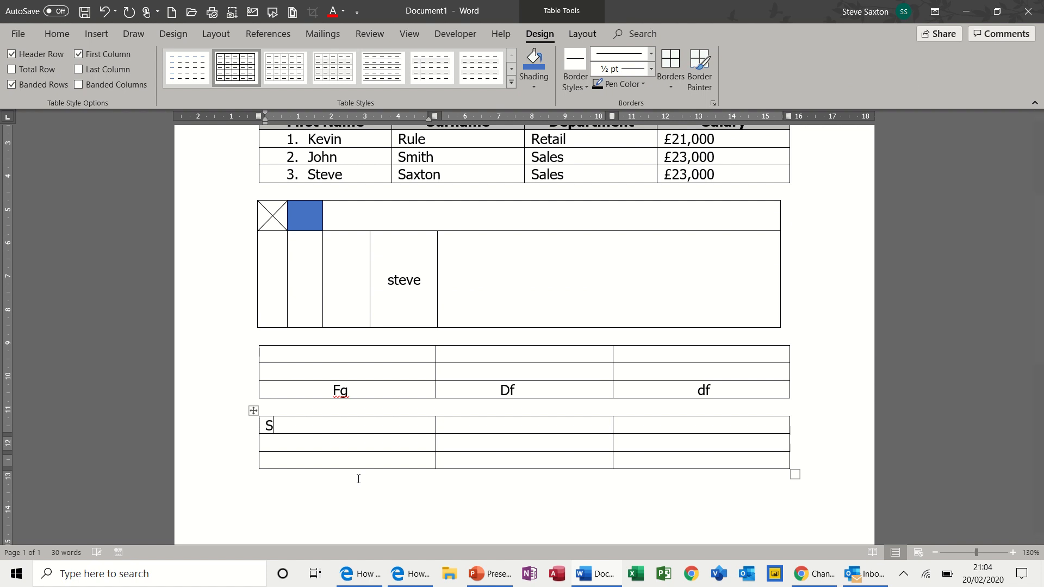
{"action": "type", "text": "ales Amount"}
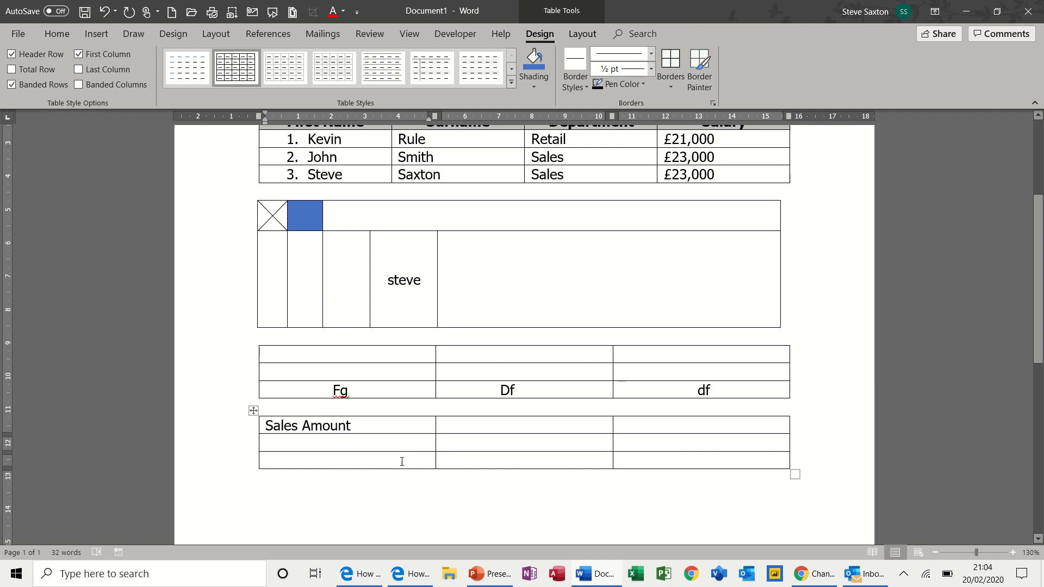
{"action": "left_click_drag", "start_coordinate": [360, 426], "coordinate": [455, 433]}
{"action": "left_click", "coordinate": [367, 428]}
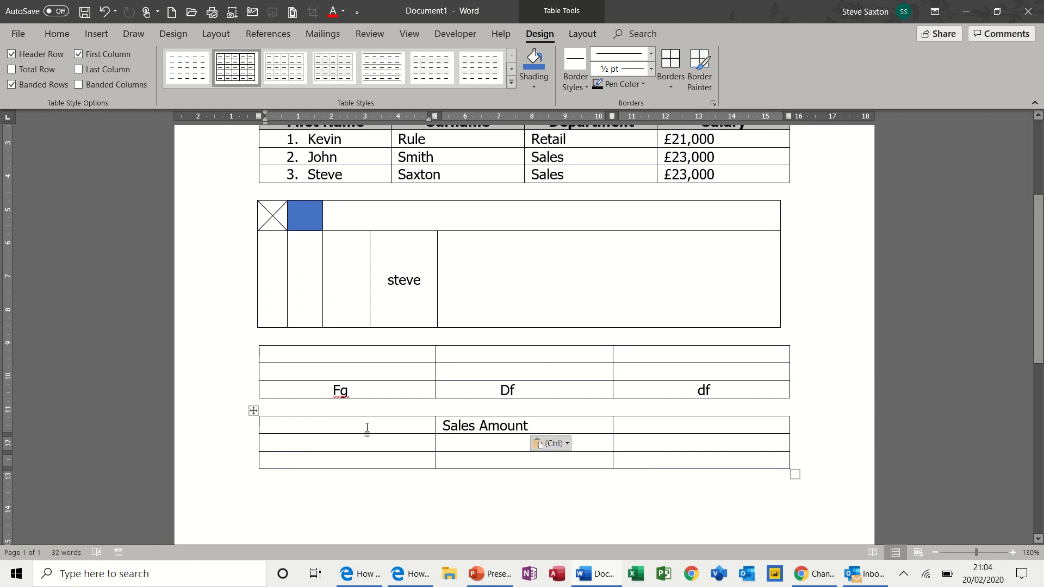
{"action": "type", "text": "Customer"}
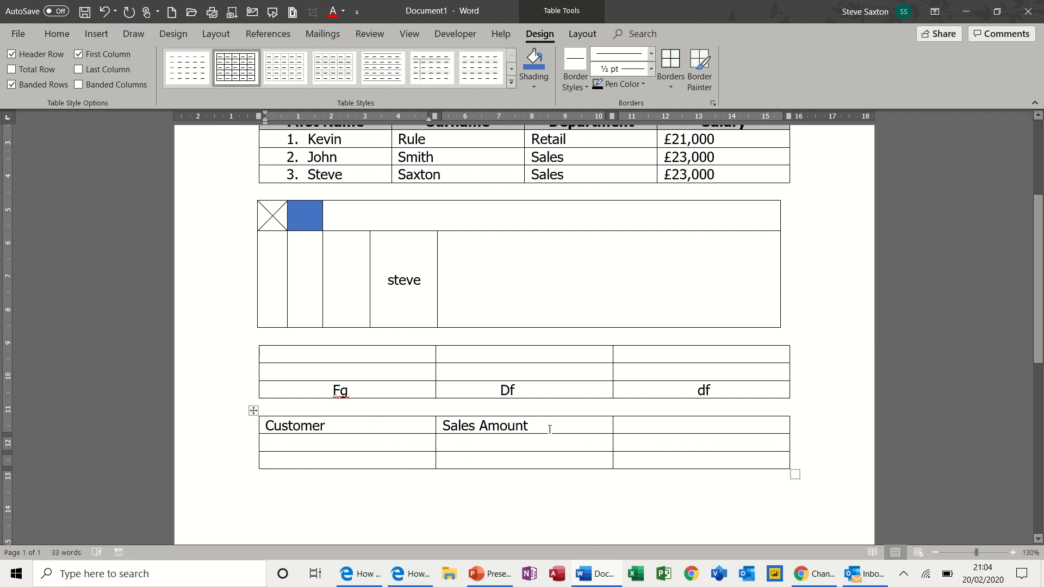
{"action": "left_click", "coordinate": [633, 427]}
{"action": "type", "text": "Qty"}
- Add a fourth column headed Total and enter the row IT's Easy, £100, 10
{"action": "left_click", "coordinate": [795, 412]}
{"action": "left_click", "coordinate": [739, 426]}
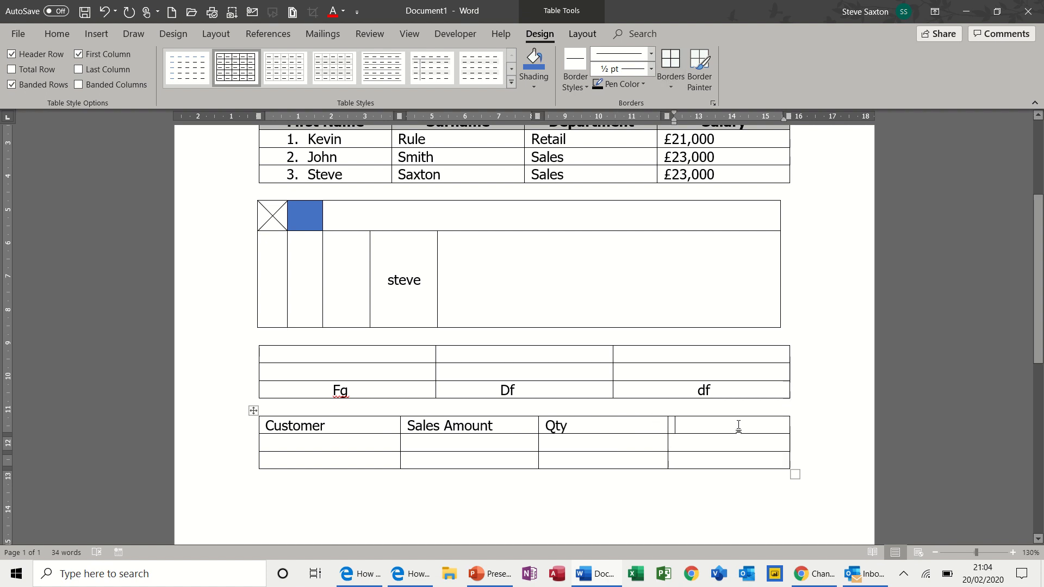
{"action": "type", "text": "Total"}
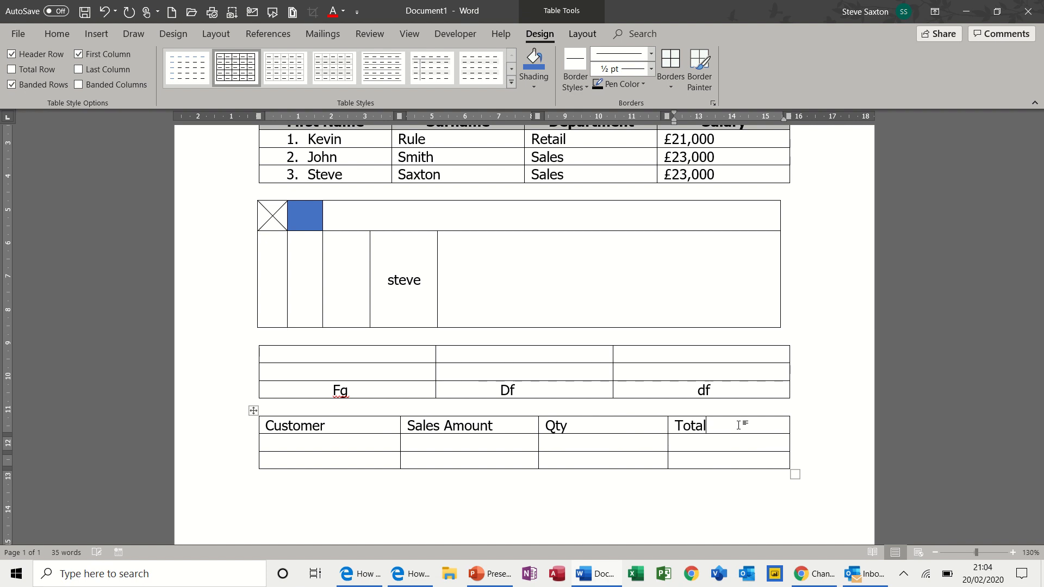
{"action": "left_click", "coordinate": [370, 449]}
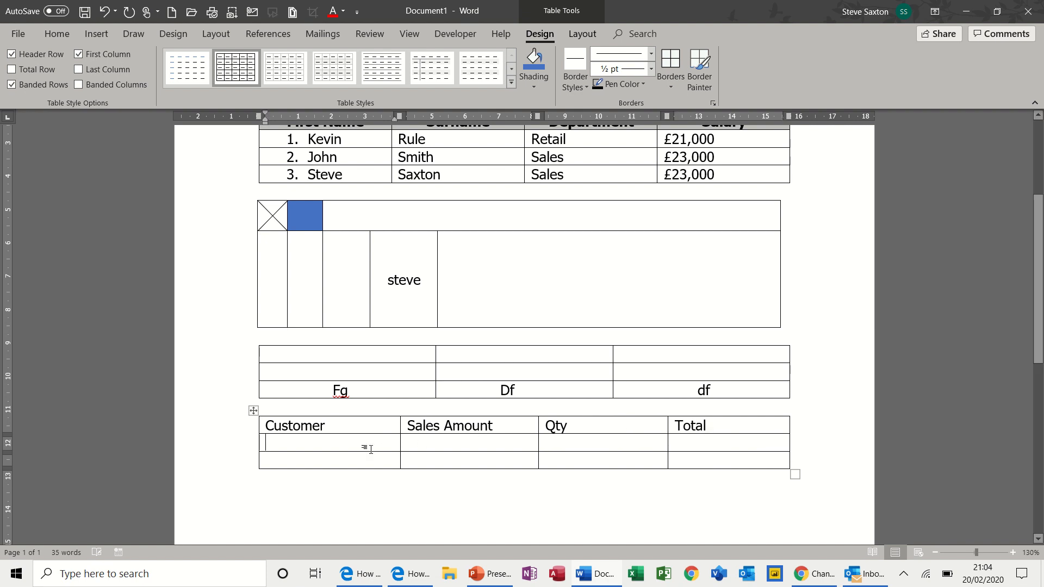
{"action": "type", "text": "IT"}
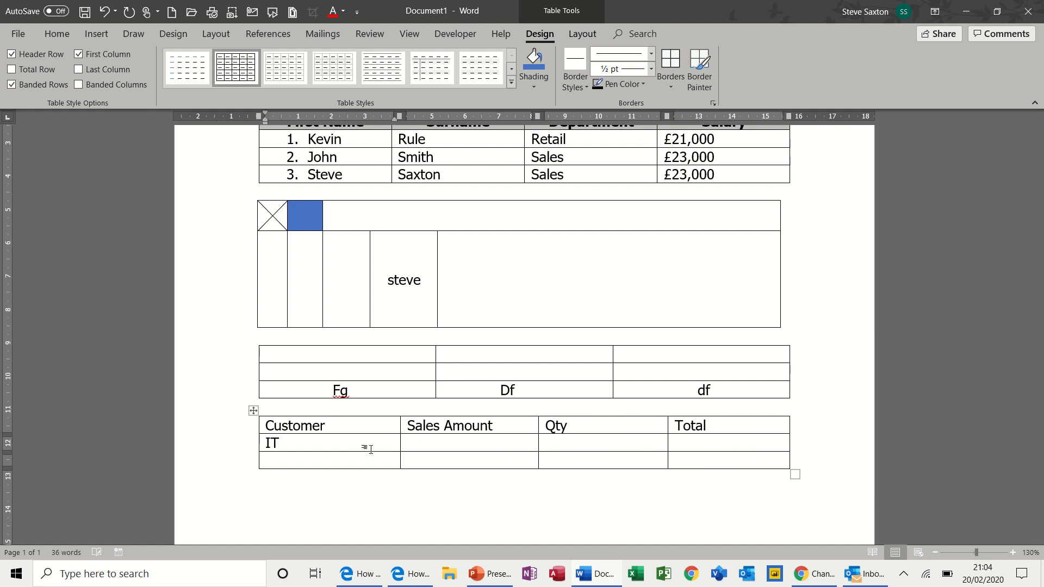
{"action": "type", "text": "'s Easy"}
{"action": "left_click", "coordinate": [418, 444]}
{"action": "type", "text": "£100"}
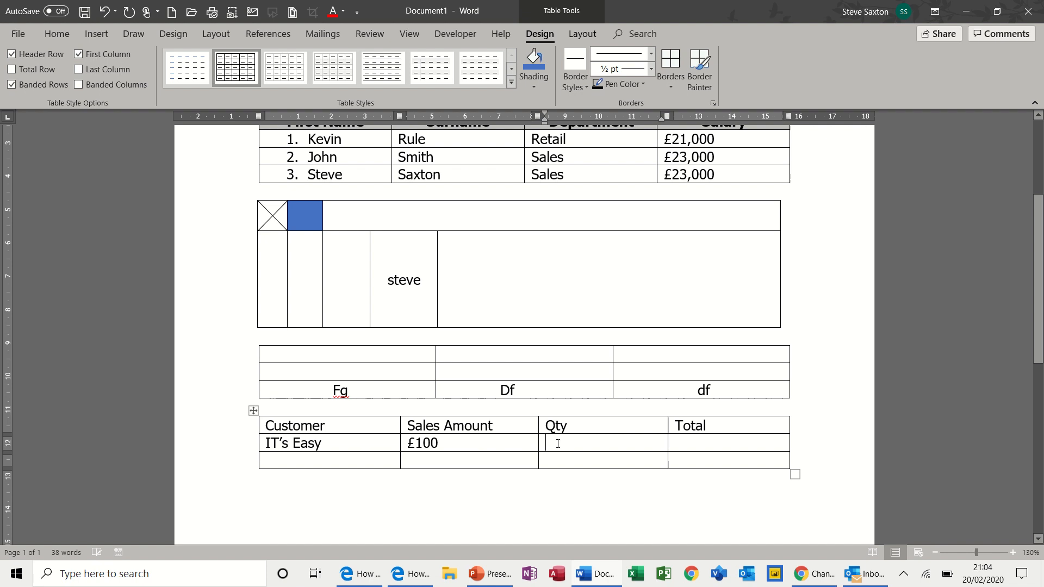
{"action": "type", "text": "10"}
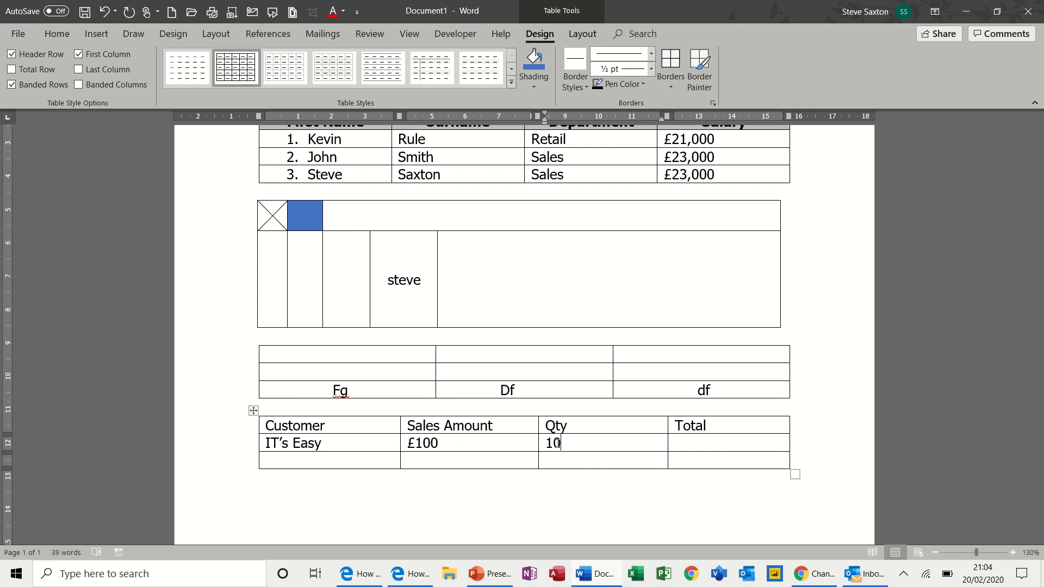
{"action": "left_click", "coordinate": [694, 437]}
- Fill IT's Easy's Total with formula =b2*c2 in £ currency format, giving £1,000.00
{"action": "left_click", "coordinate": [583, 33]}
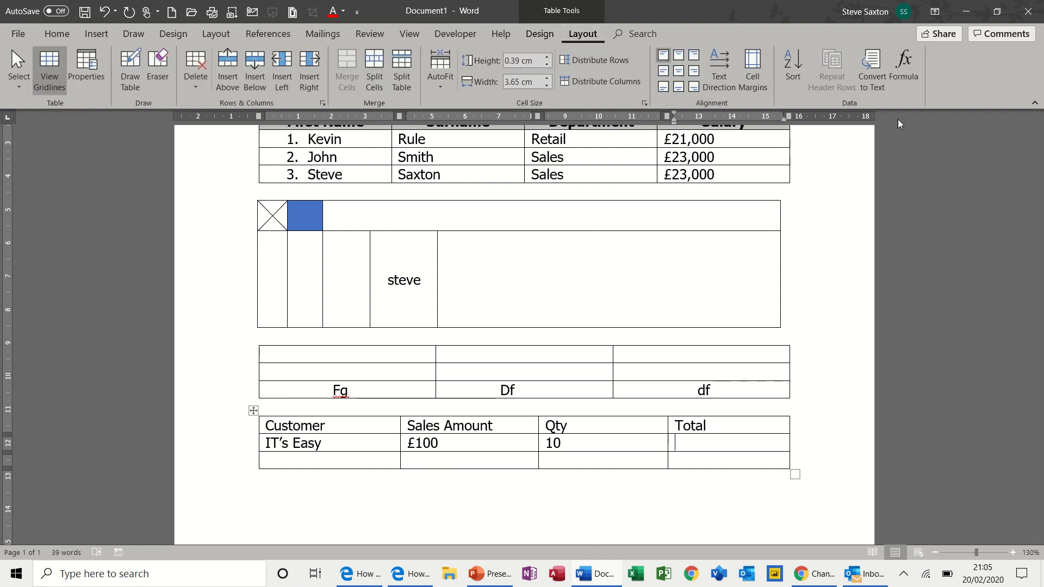
{"action": "left_click", "coordinate": [916, 76]}
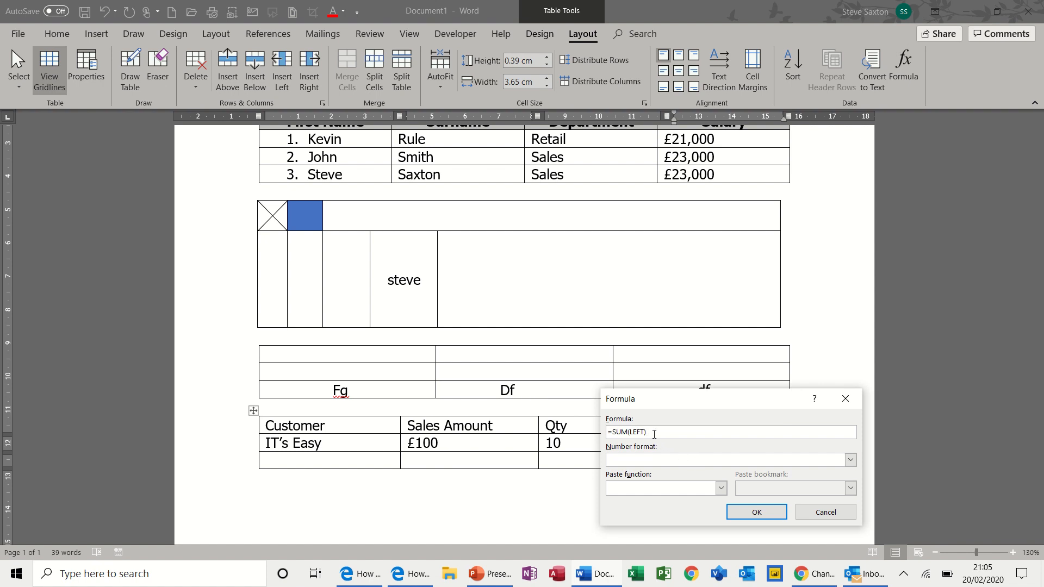
{"action": "key", "text": "BackSpace"}
{"action": "key", "text": "BackSpace"}
{"action": "key", "text": "BackSpace"}
{"action": "key", "text": "BackSpace"}
{"action": "key", "text": "BackSpace"}
{"action": "key", "text": "BackSpace"}
{"action": "key", "text": "BackSpace"}
{"action": "key", "text": "BackSpace"}
{"action": "left_click_drag", "start_coordinate": [681, 408], "coordinate": [490, 519]}
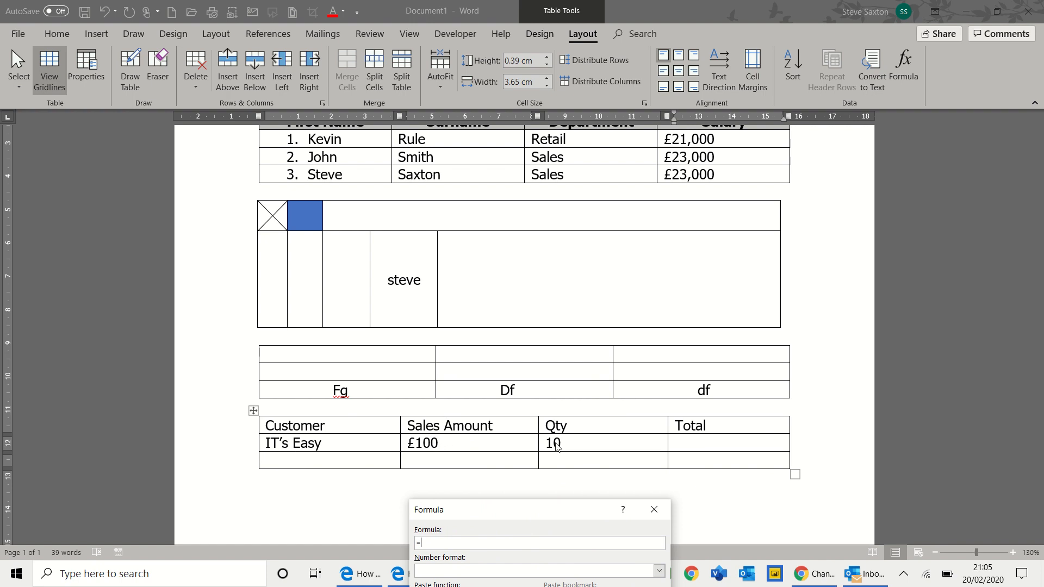
{"action": "type", "text": "b2*c2"}
{"action": "left_click_drag", "start_coordinate": [505, 516], "coordinate": [660, 303]}
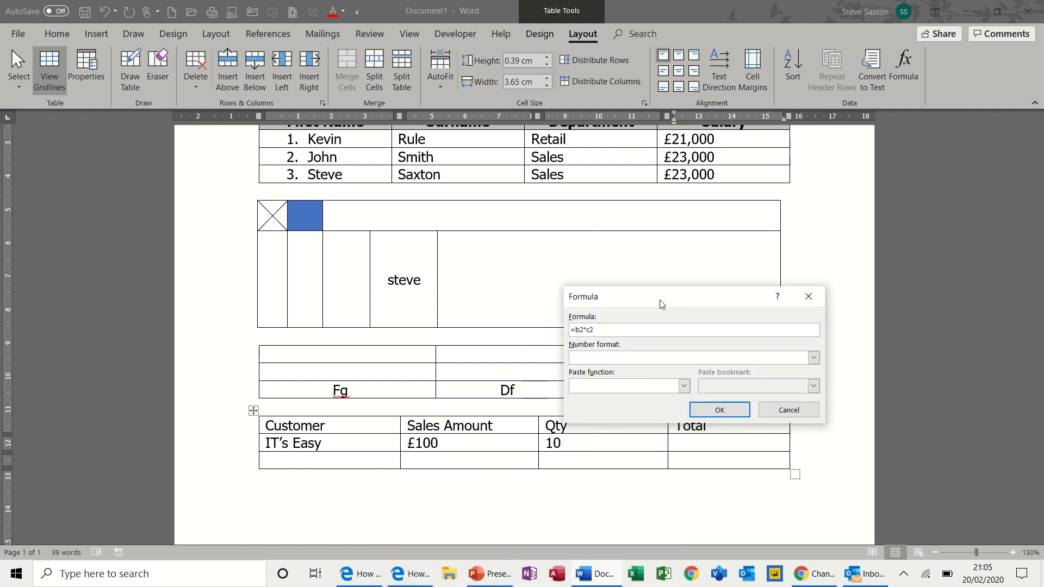
{"action": "left_click", "coordinate": [809, 363]}
{"action": "left_click", "coordinate": [702, 395]}
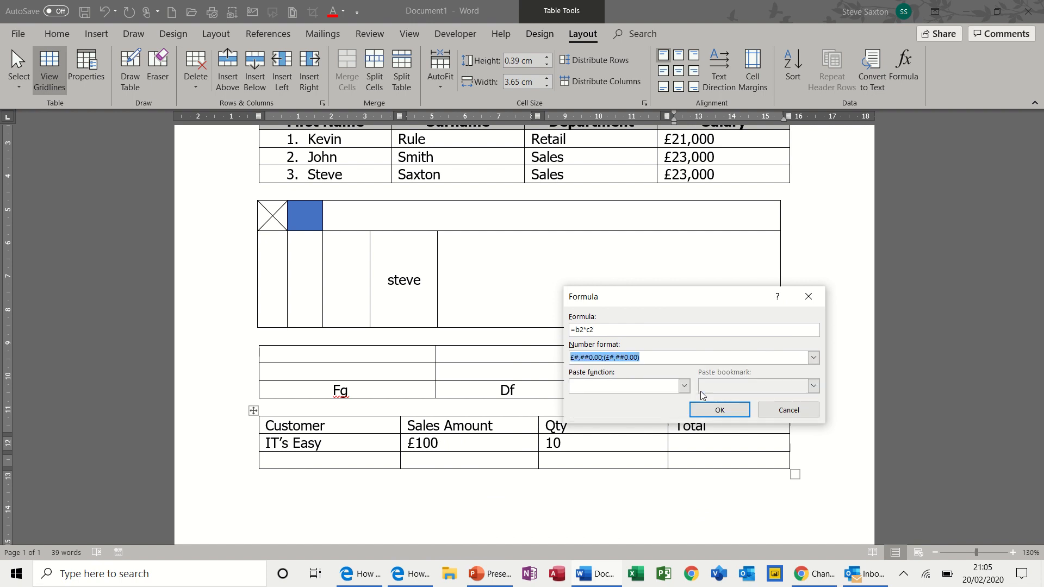
{"action": "left_click", "coordinate": [715, 411]}
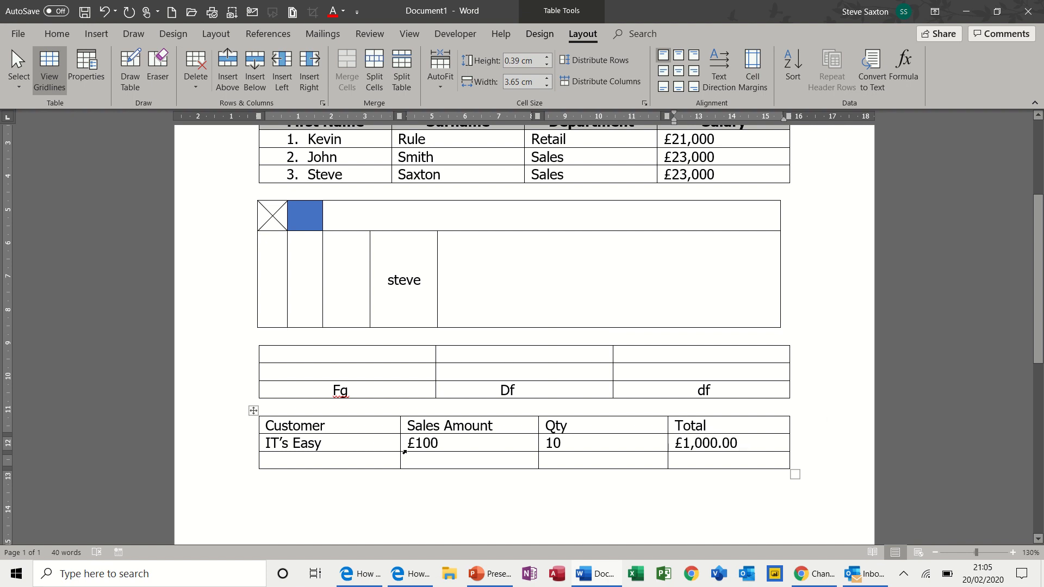
{"action": "left_click", "coordinate": [329, 464]}
- Add the Amac row with £300.00 and Qty 5, and change IT's Easy's amount to £100.00
{"action": "type", "text": "Amac"}
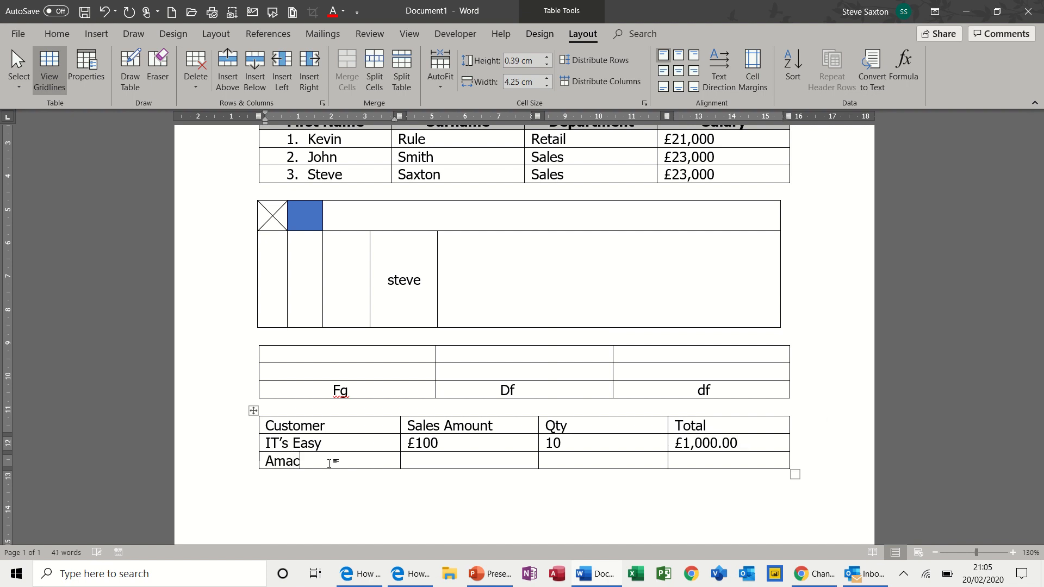
{"action": "left_click", "coordinate": [417, 460]}
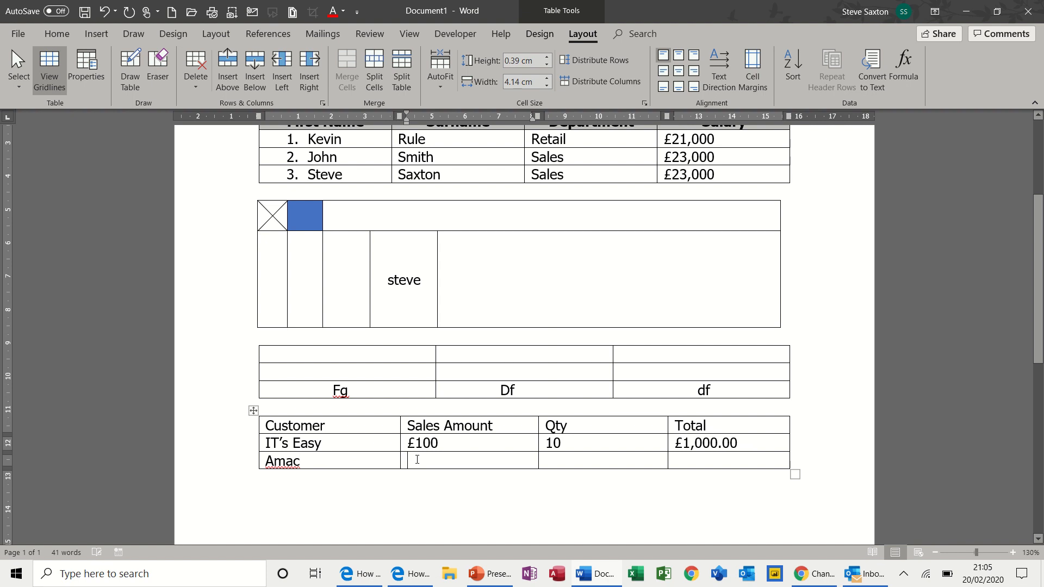
{"action": "type", "text": "£300"}
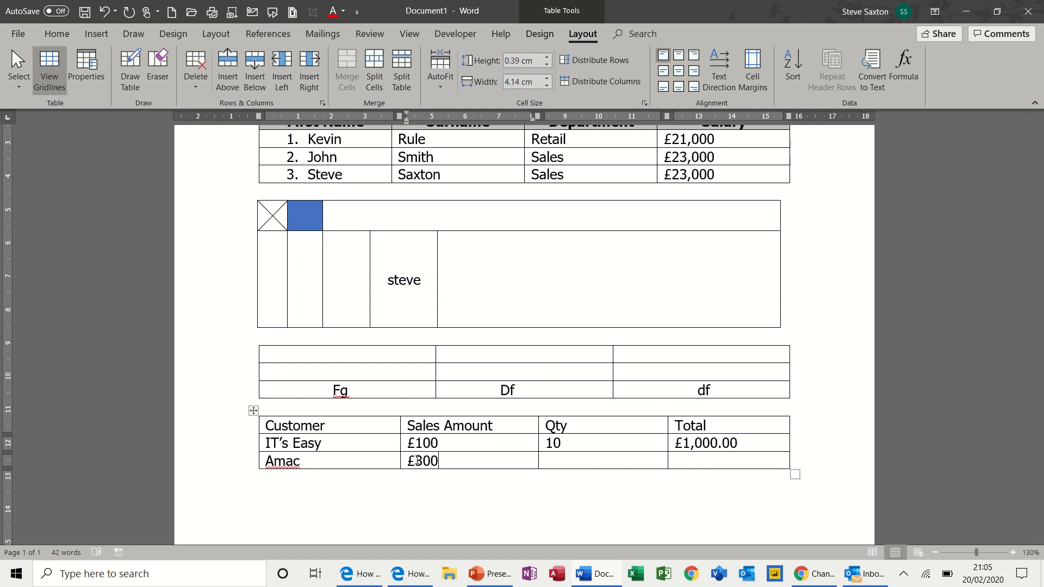
{"action": "type", "text": ".00"}
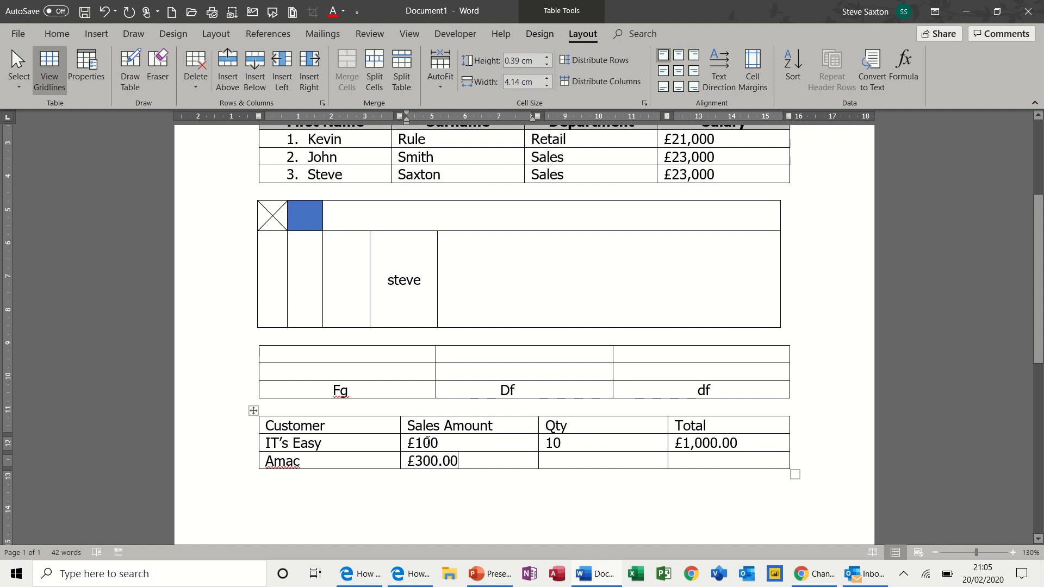
{"action": "left_click", "coordinate": [440, 444]}
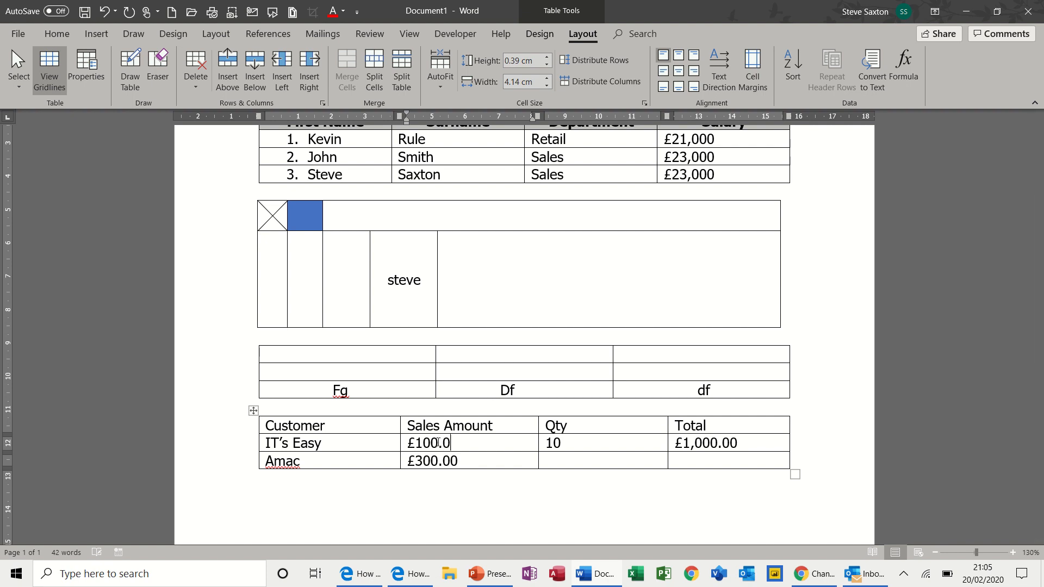
{"action": "type", "text": ".00"}
{"action": "left_click", "coordinate": [548, 463]}
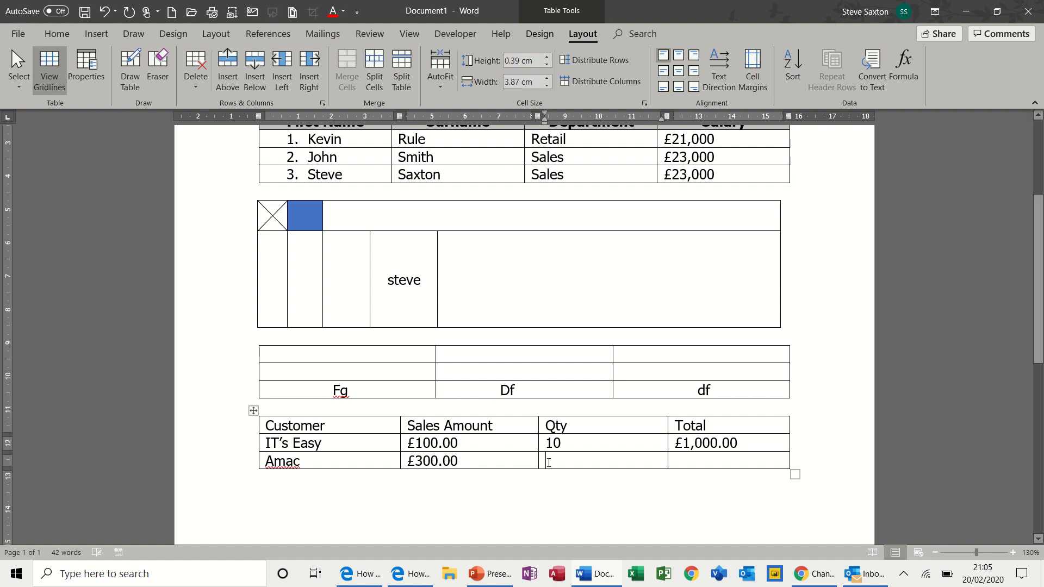
{"action": "type", "text": "5"}
- Copy the total formula into the Amac row and change it to =b3*c3, giving £1,500.00
{"action": "double_click", "coordinate": [699, 444]}
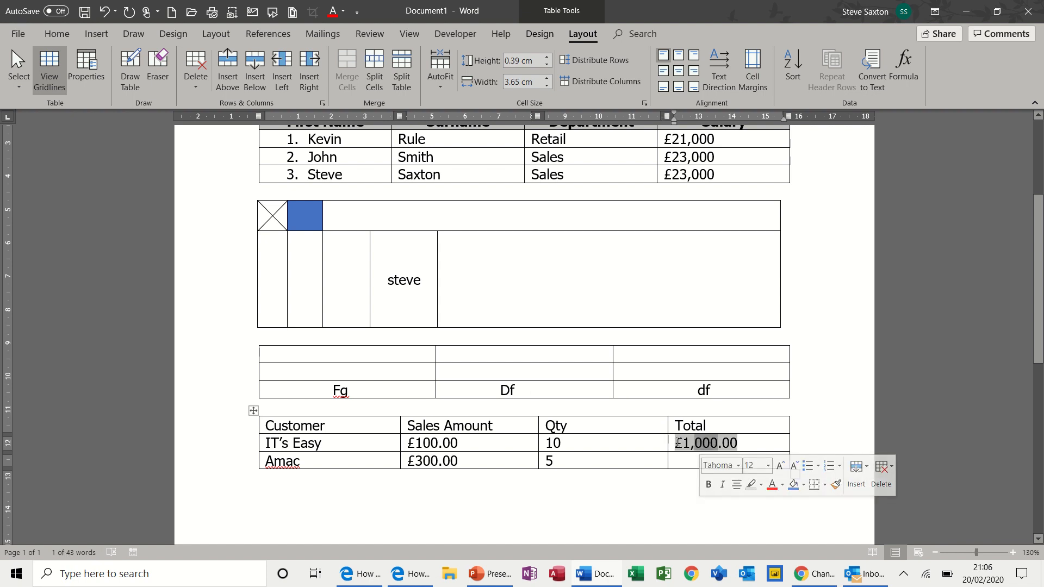
{"action": "left_click_drag", "start_coordinate": [678, 443], "coordinate": [720, 463]}
{"action": "key", "text": "ctrl"}
{"action": "key", "text": "ctrl"}
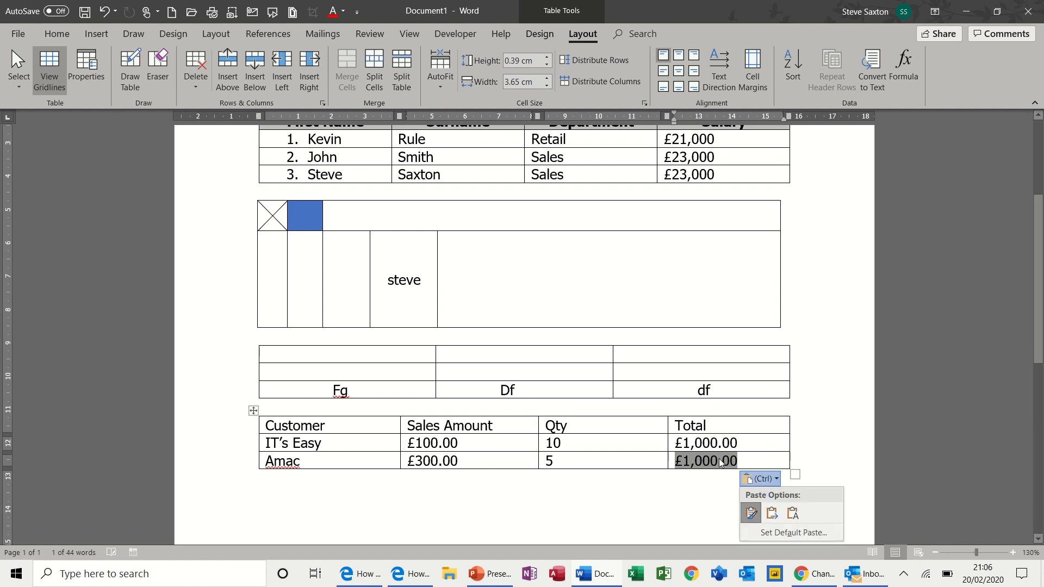
{"action": "left_click", "coordinate": [905, 59]}
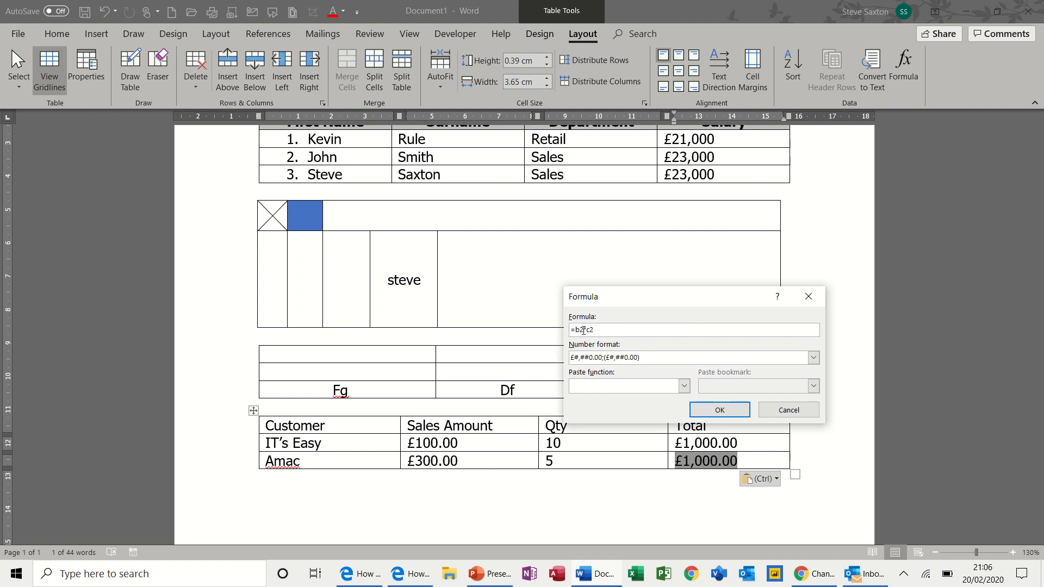
{"action": "left_click_drag", "start_coordinate": [582, 331], "coordinate": [580, 330]}
{"action": "type", "text": "3"}
{"action": "left_click_drag", "start_coordinate": [591, 330], "coordinate": [594, 330]}
{"action": "type", "text": "3"}
{"action": "left_click", "coordinate": [705, 411]}
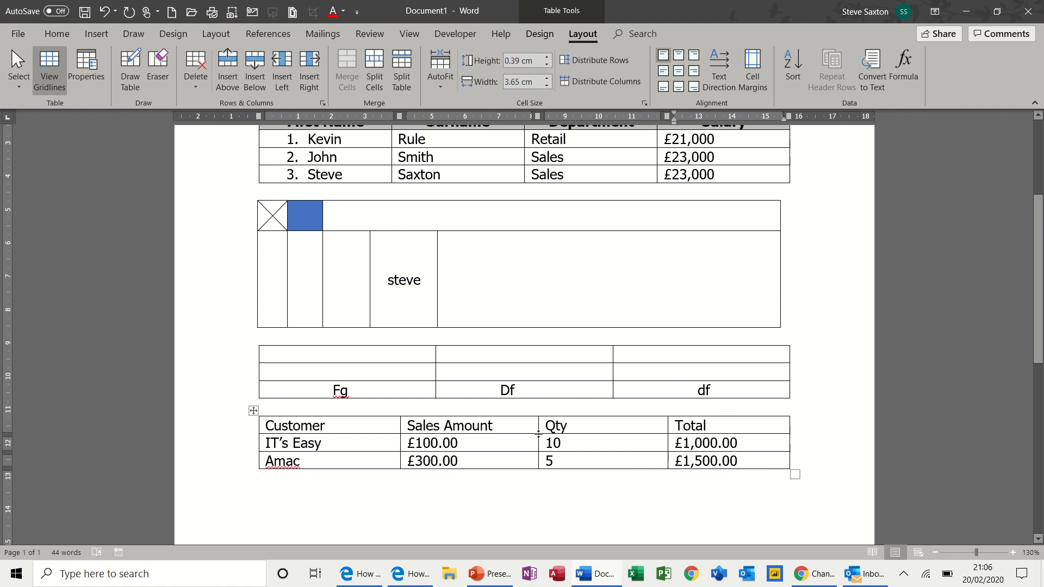
- Change IT's Easy's Qty to 100 and update its total to £10,000.00
{"action": "left_click", "coordinate": [563, 441]}
{"action": "type", "text": "0"}
{"action": "left_click_drag", "start_coordinate": [740, 444], "coordinate": [676, 448]}
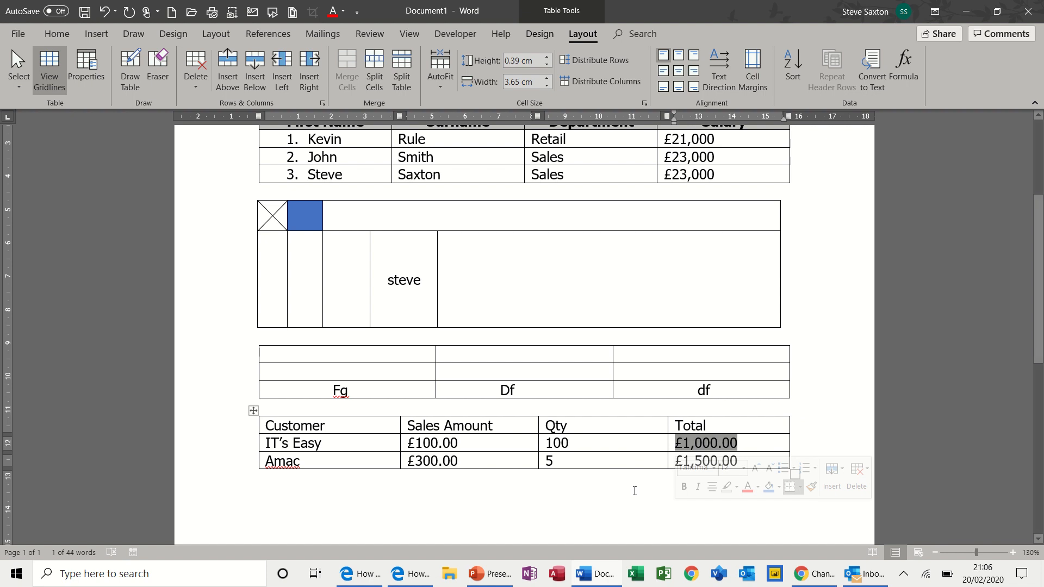
{"action": "key", "text": "F9"}
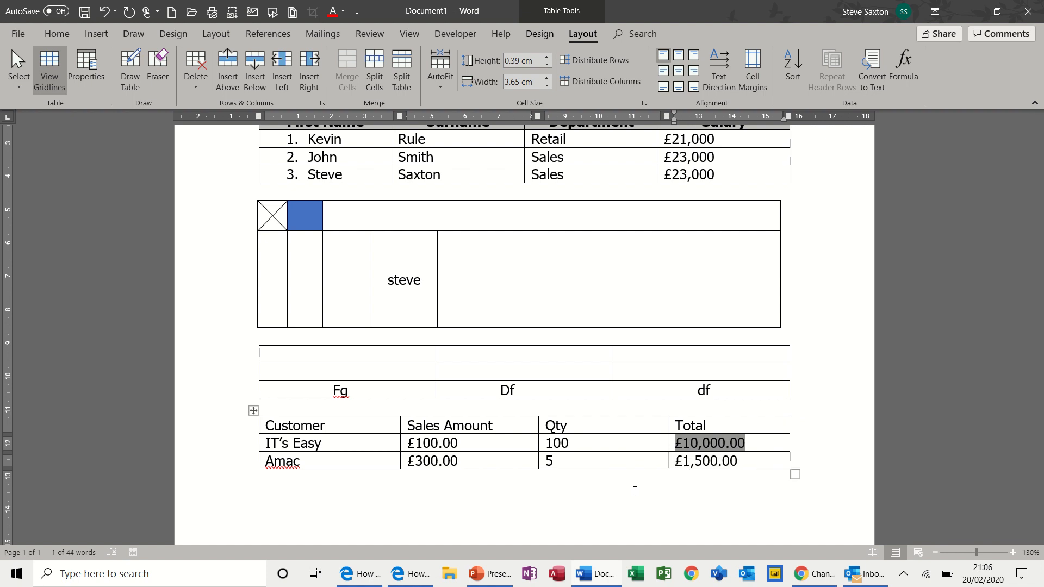